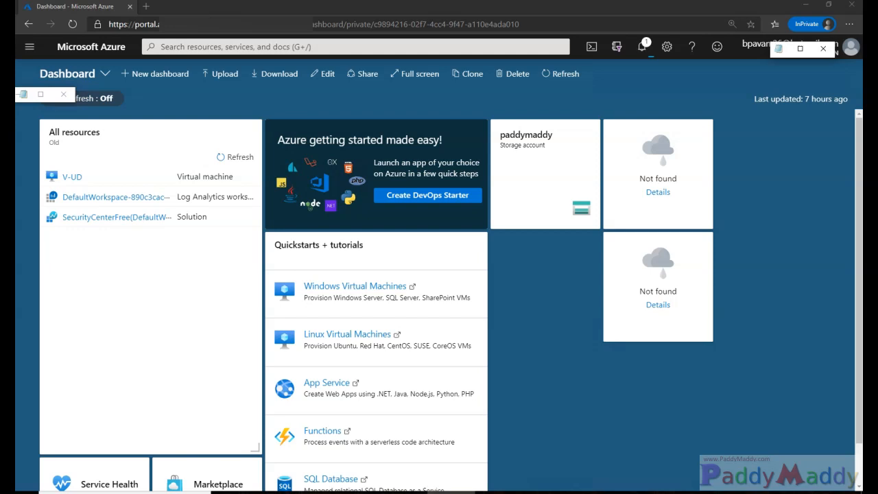
Open the virtual machines list and go to the overview of vmserver02
click(66, 78)
click(28, 46)
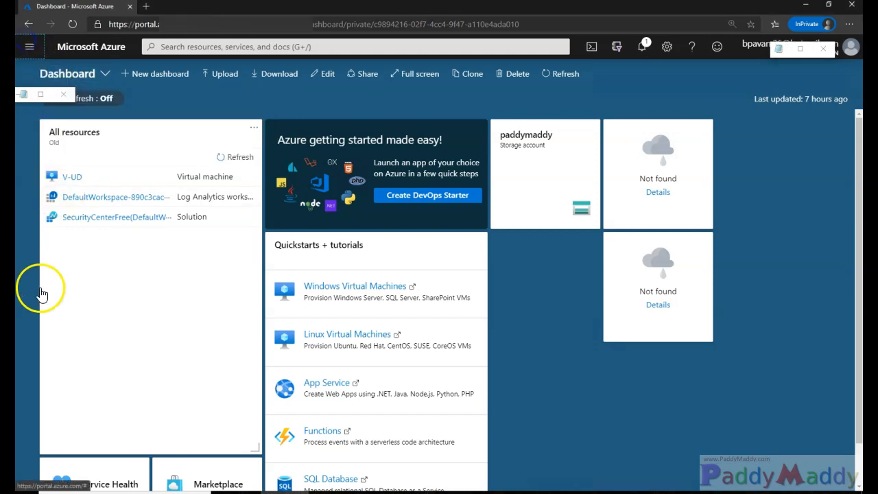
click(28, 46)
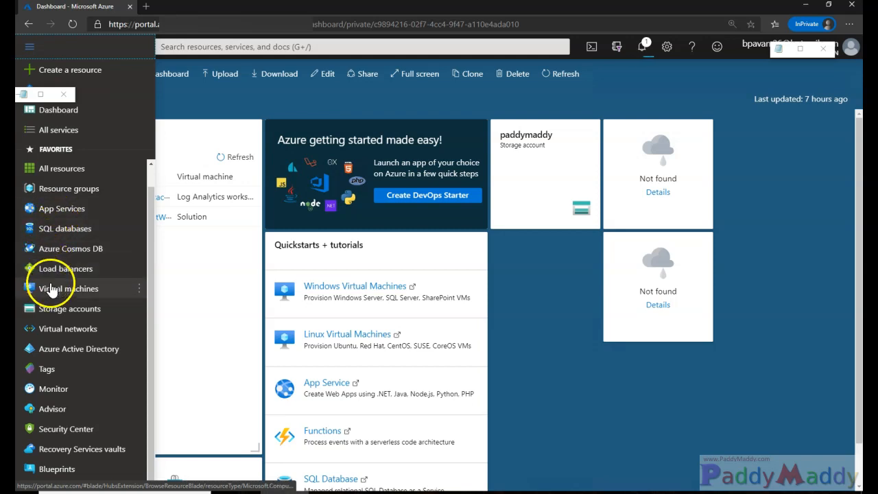
click(52, 289)
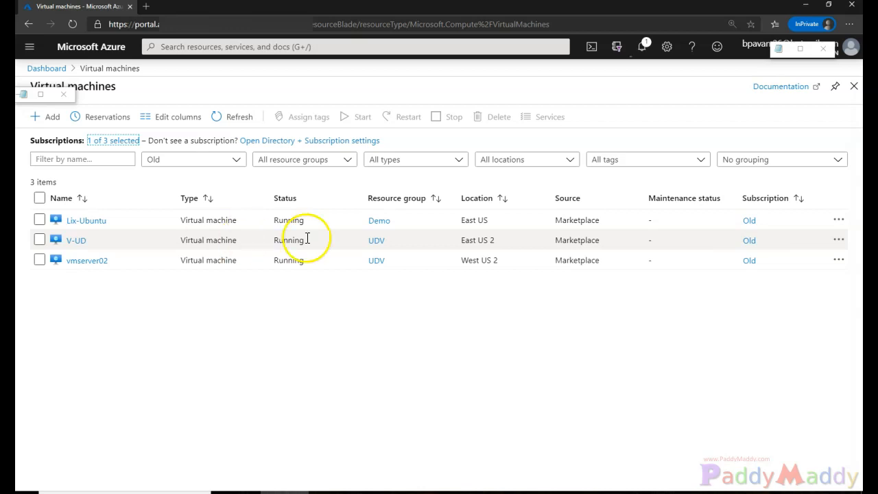
click(76, 265)
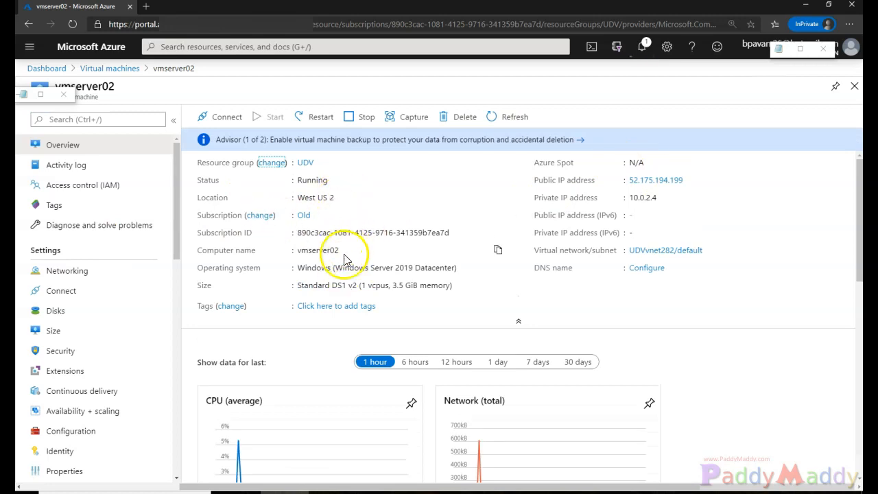
Review the operating system, location and resource group in the overview of vmserver02
double_click(379, 270)
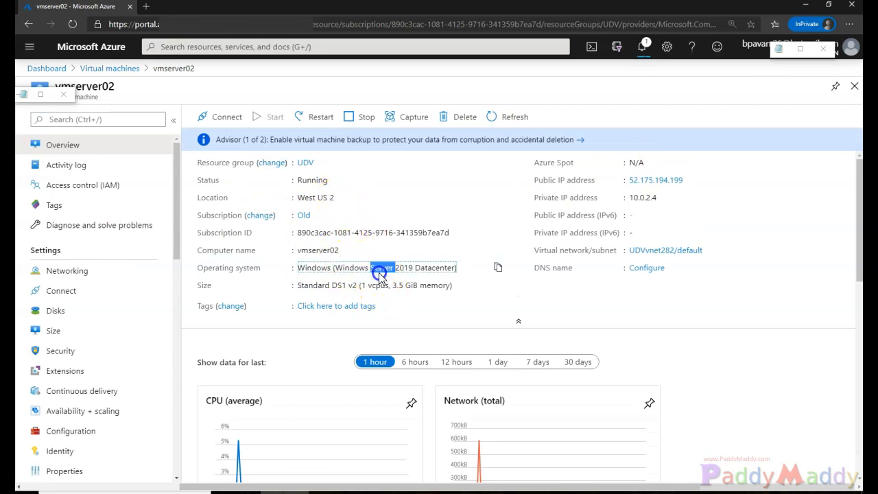
triple_click(379, 272)
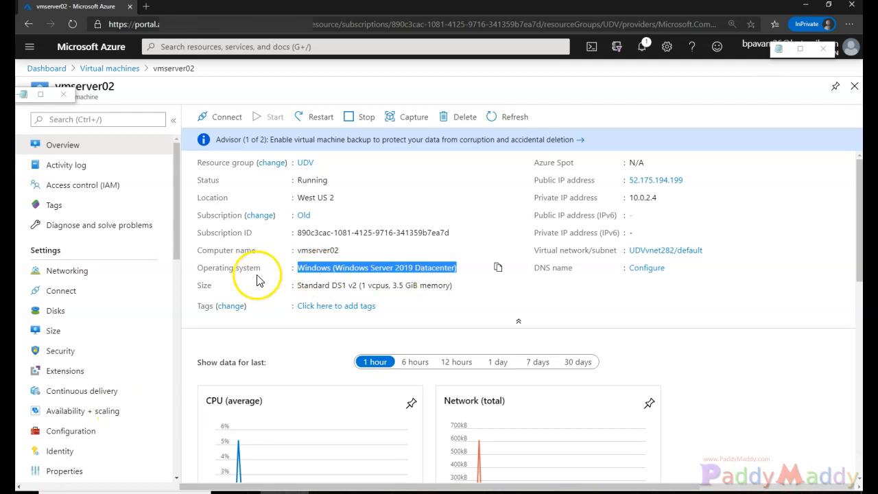
mouse_move(272, 266)
mouse_down()
mouse_move(182, 289)
mouse_move(271, 259)
mouse_up()
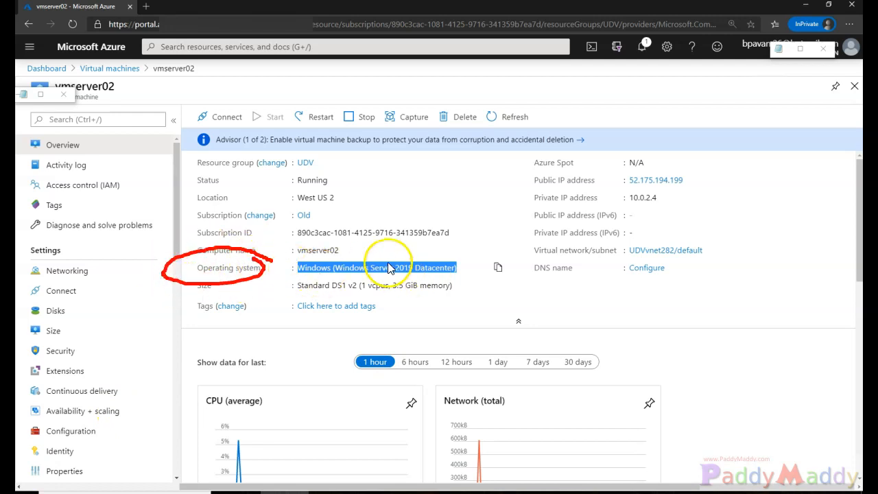
mouse_move(475, 258)
mouse_down()
mouse_move(366, 245)
mouse_move(302, 264)
mouse_move(311, 283)
mouse_move(472, 274)
mouse_move(466, 268)
mouse_up()
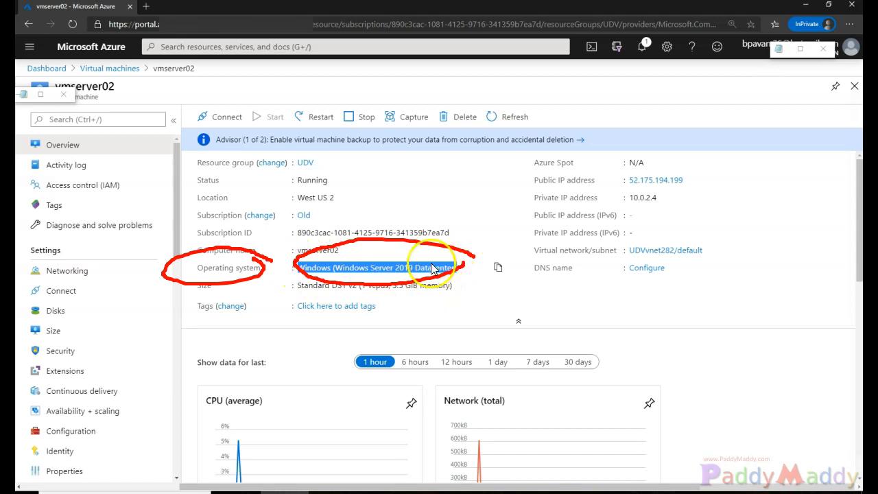
mouse_move(296, 194)
mouse_down()
mouse_move(320, 211)
mouse_move(349, 197)
mouse_up()
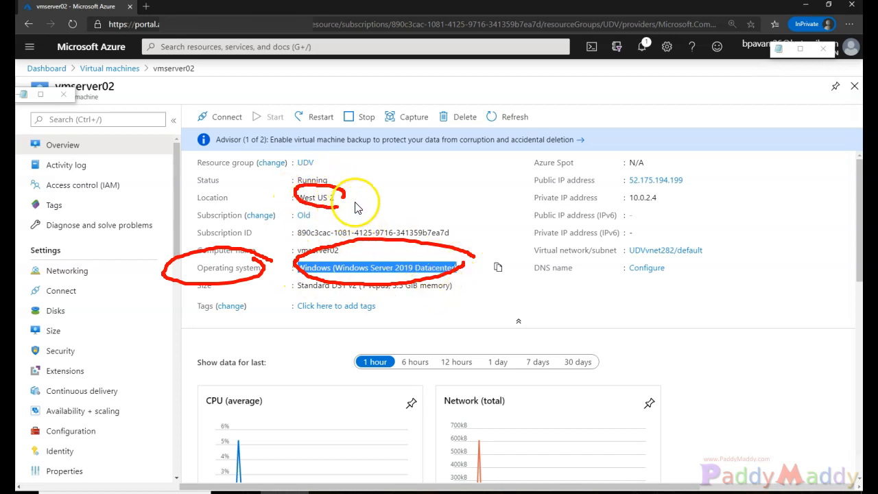
mouse_move(296, 151)
mouse_down()
mouse_move(283, 168)
mouse_move(328, 167)
mouse_up()
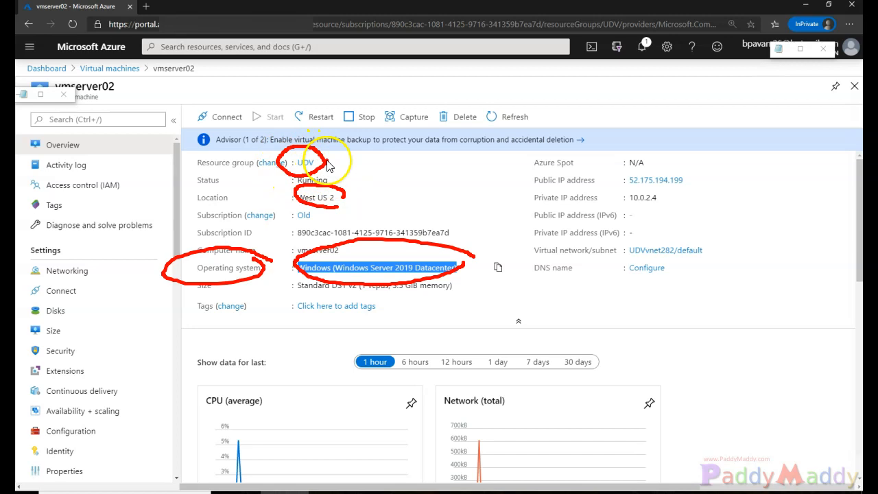
key(Escape)
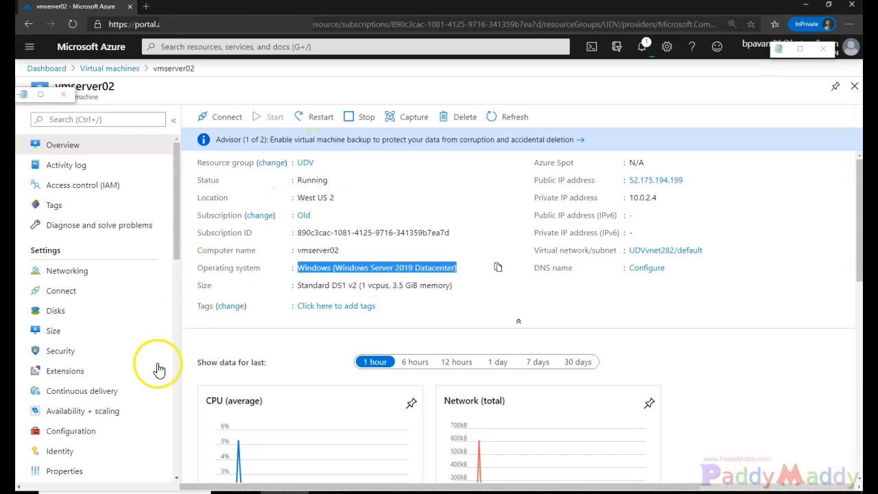
Open the Update management page of vmserver02 from its operations
scroll(150, 367, down, 3)
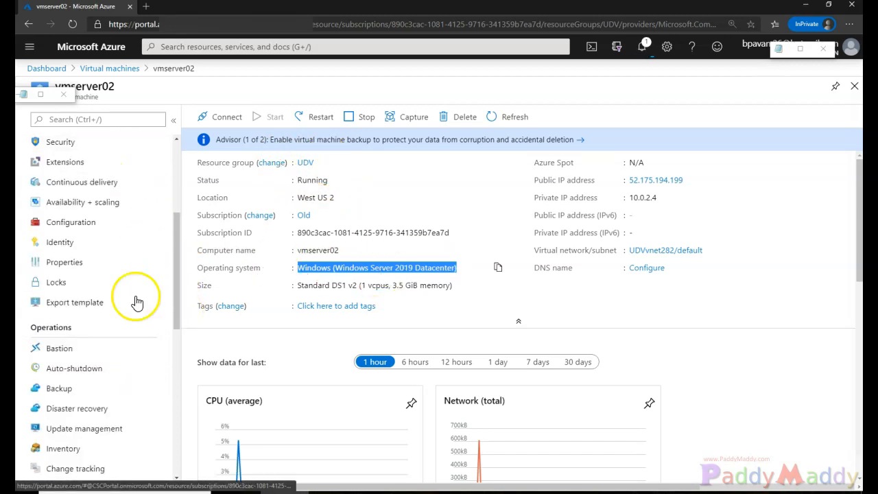
click(96, 428)
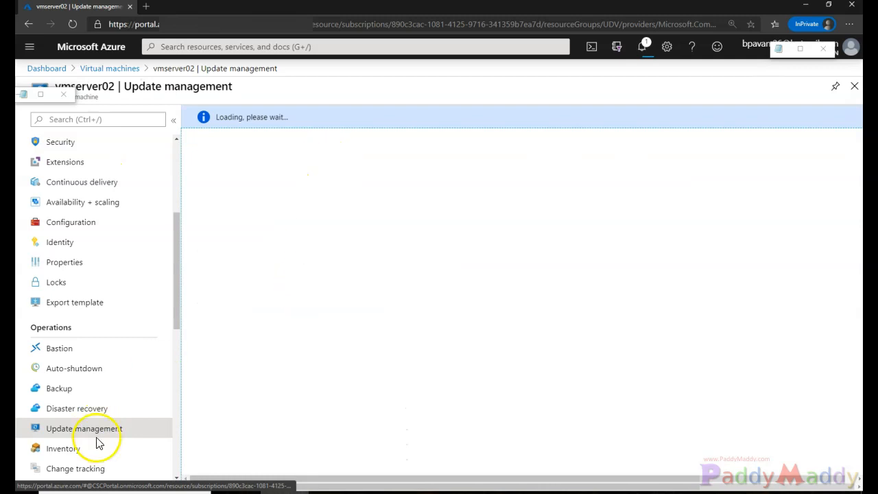
mouse_move(76, 317)
mouse_down()
mouse_move(17, 314)
mouse_move(61, 338)
mouse_move(74, 320)
mouse_up()
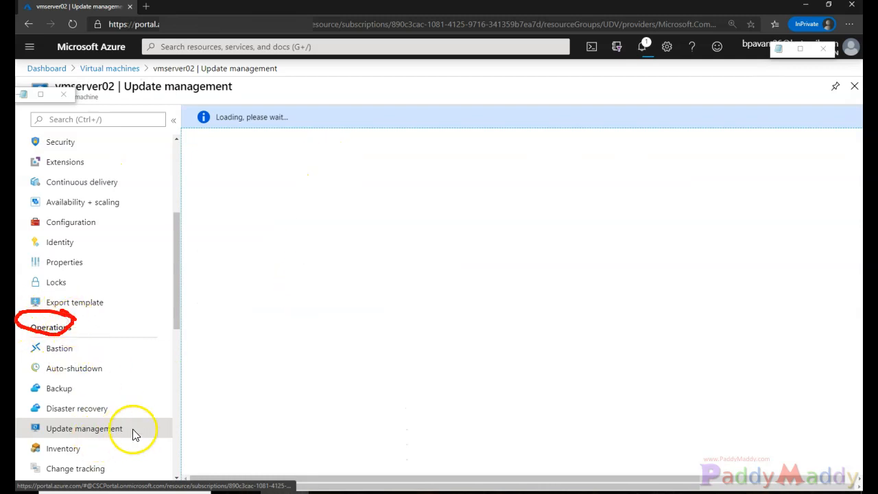
key(Escape)
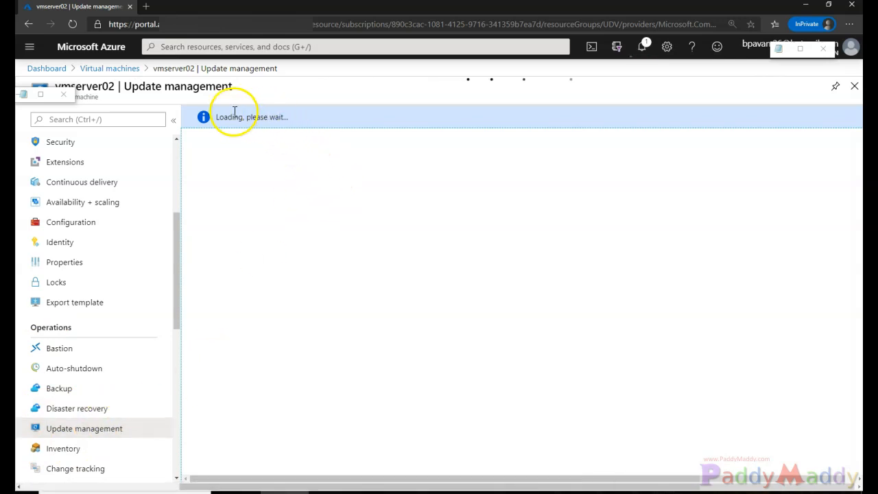
Review the Update Management setup, including the Log Analytics workspace location, workspace, automation account subscription and automation account
drag(219, 117, 298, 131)
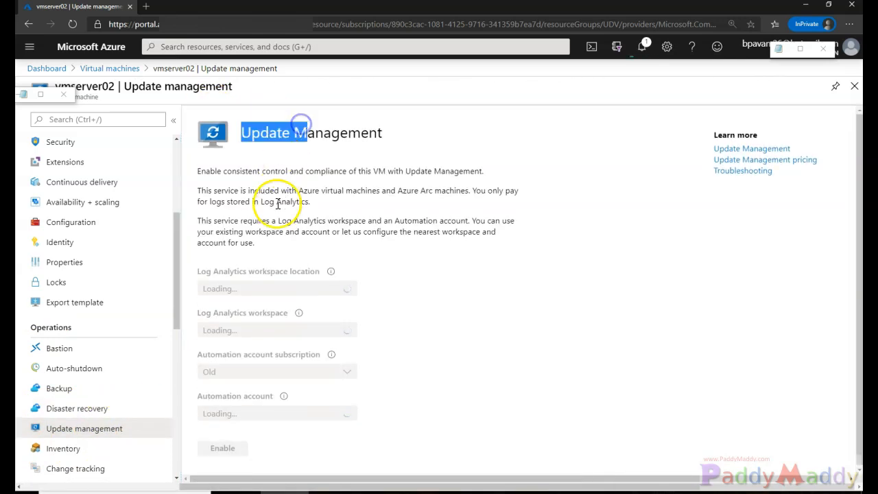
click(360, 187)
drag(240, 132, 396, 144)
click(432, 216)
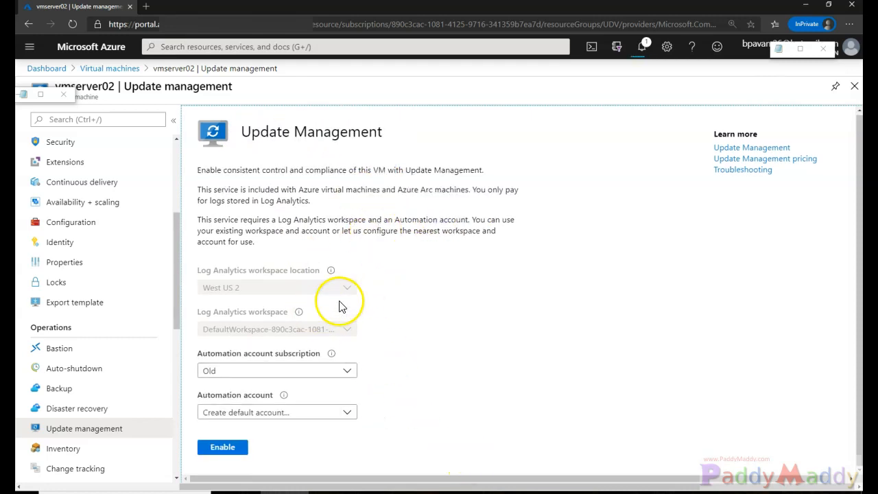
drag(341, 272, 385, 256)
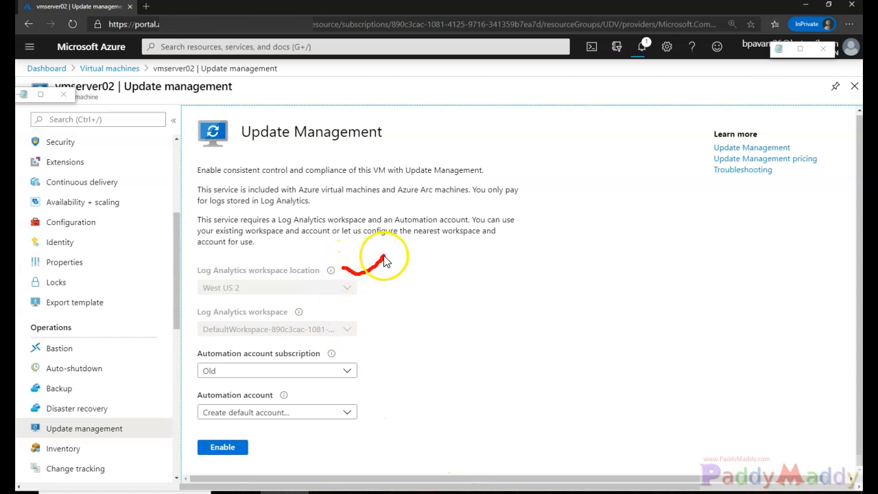
drag(377, 356, 425, 338)
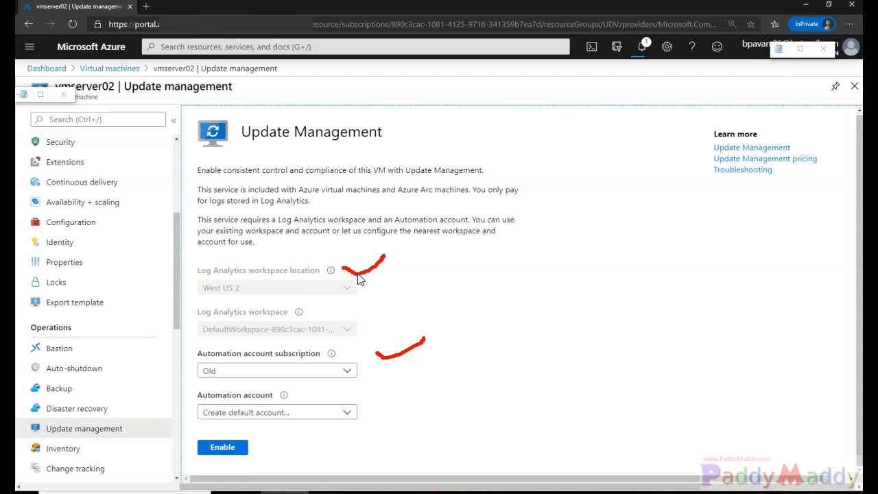
drag(359, 291, 403, 284)
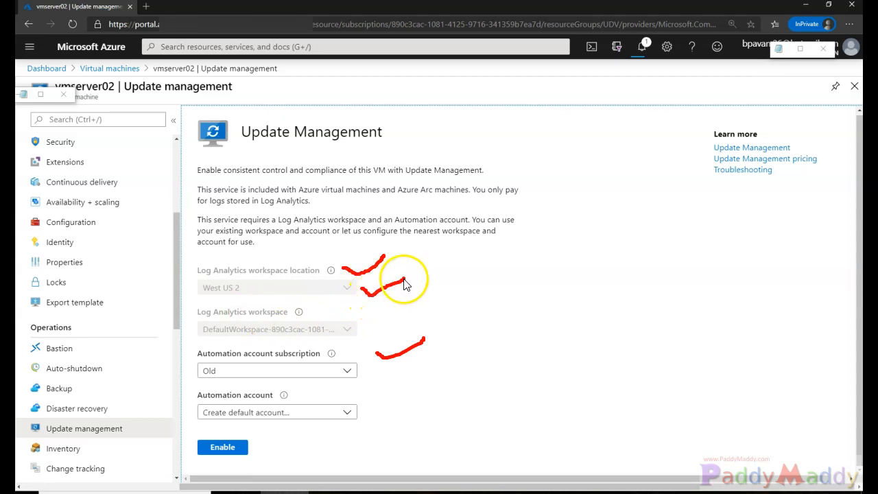
mouse_move(309, 280)
mouse_down()
mouse_move(288, 298)
mouse_move(282, 282)
mouse_up()
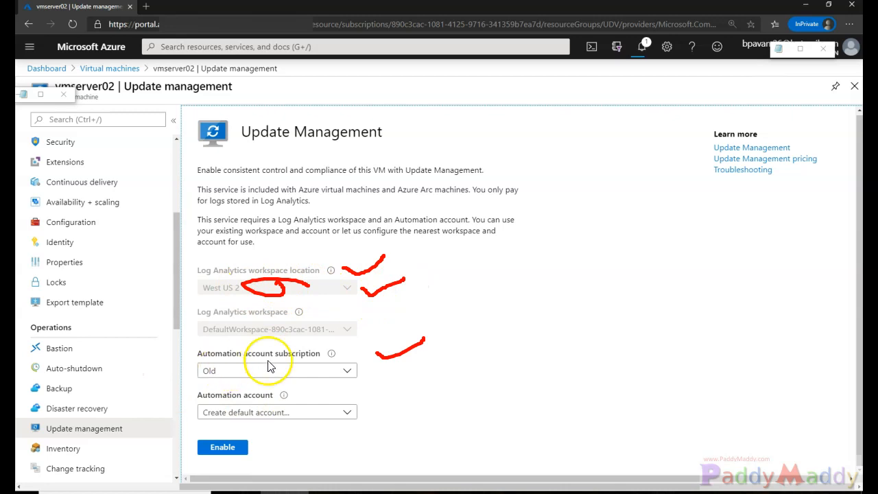
drag(366, 410, 406, 395)
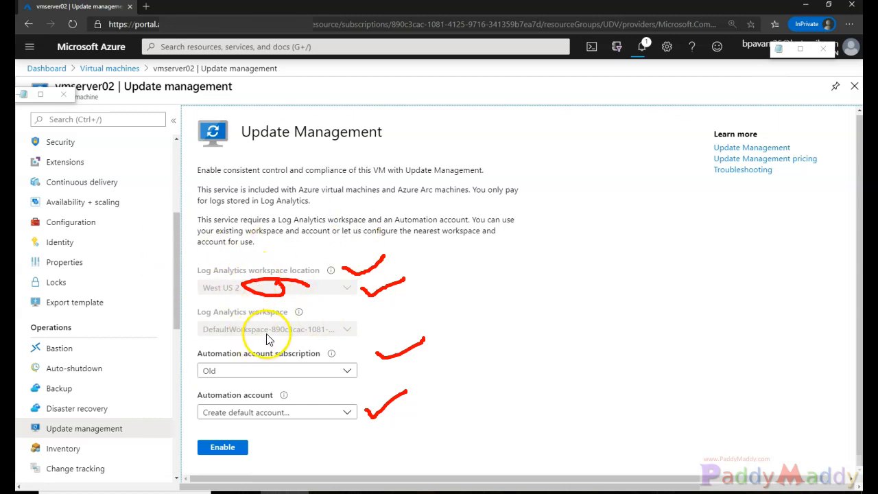
key(Escape)
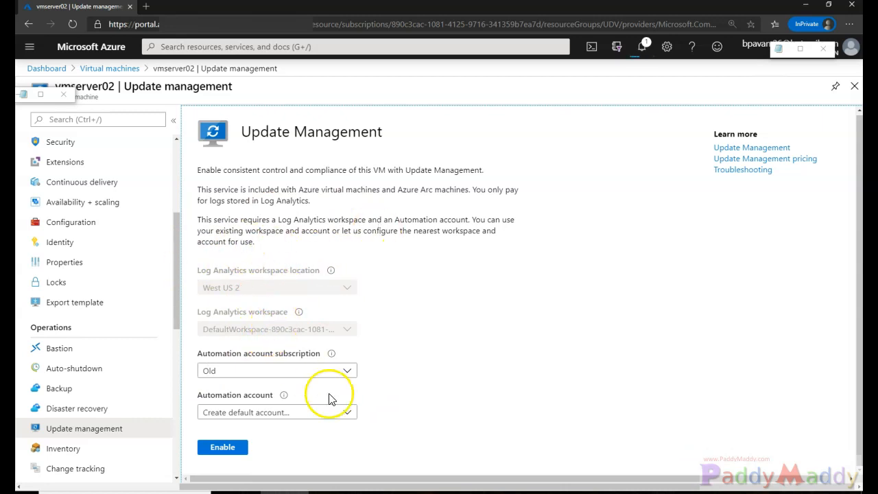
Enable Update Management on vmserver02, keeping the Old subscription and the option to create a default automation account
click(348, 413)
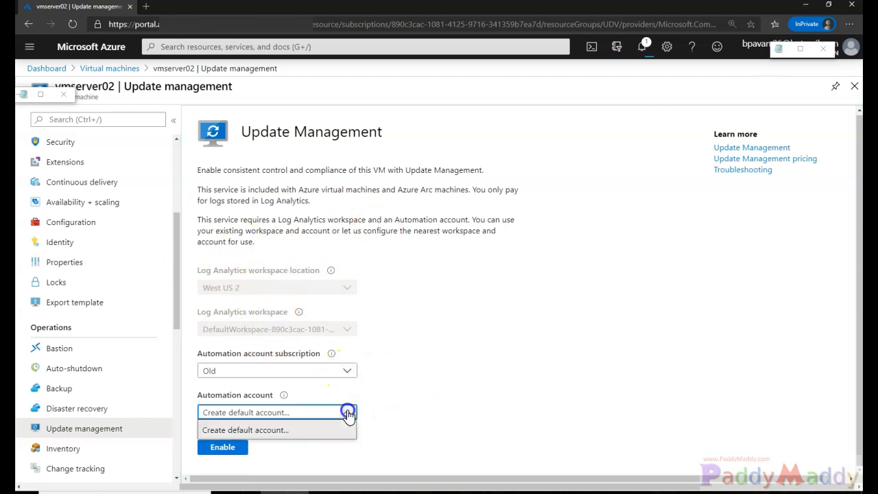
click(348, 412)
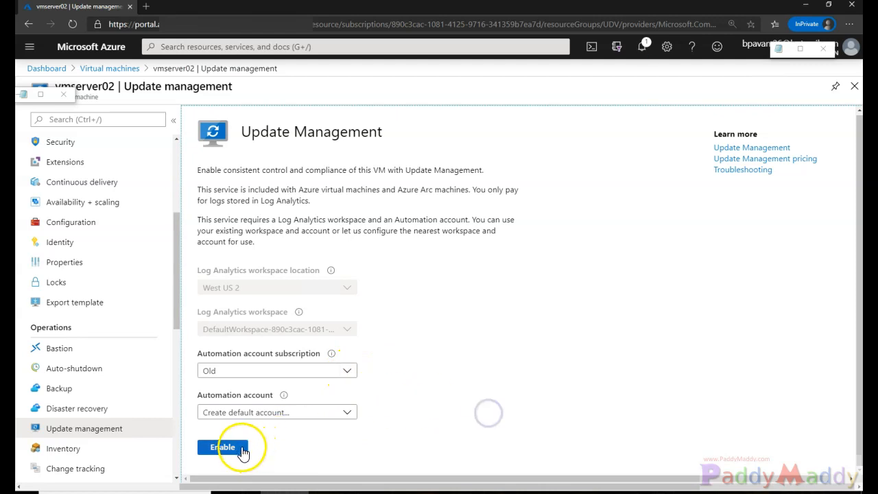
click(236, 449)
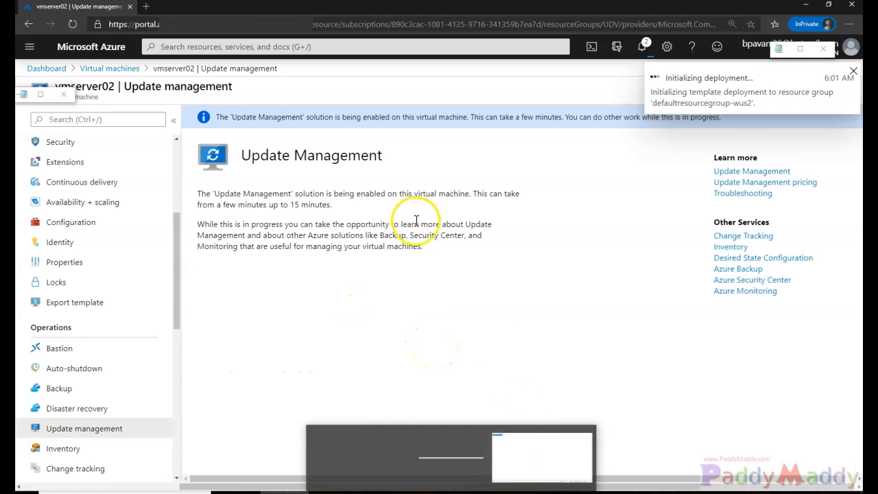
drag(214, 192, 320, 222)
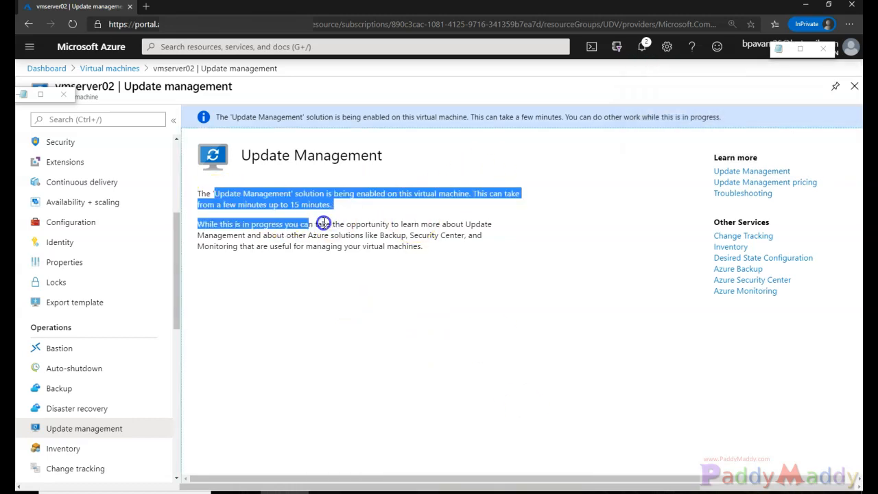
click(386, 268)
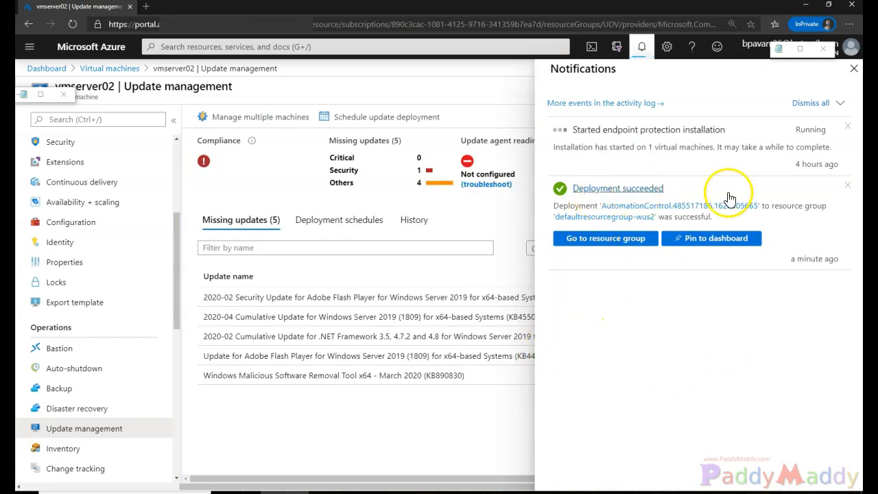
Read the endpoint protection installation notification, dismiss it and close the notifications
drag(604, 129, 657, 129)
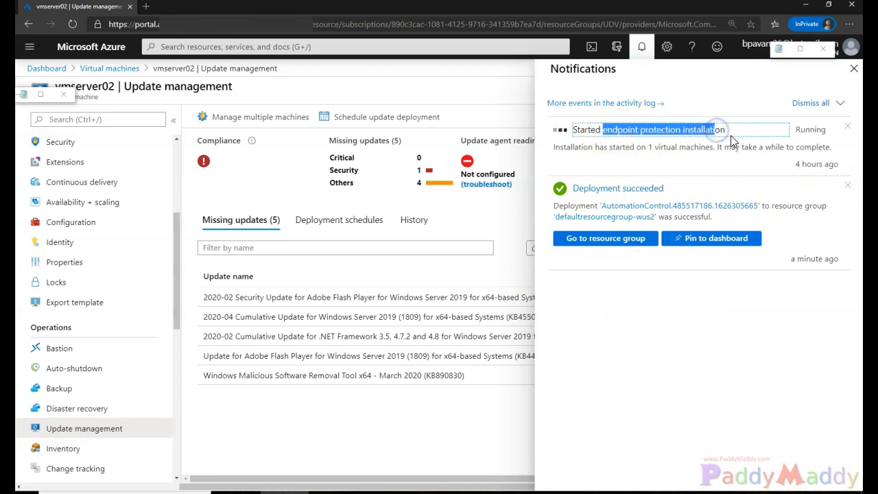
drag(730, 135, 730, 137)
drag(572, 146, 724, 146)
click(786, 146)
mouse_move(832, 152)
mouse_down()
mouse_move(820, 184)
mouse_move(787, 155)
mouse_up()
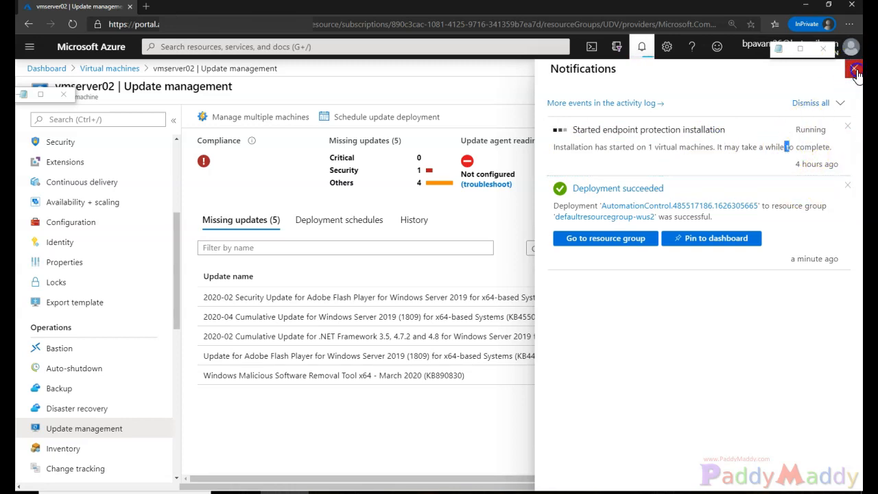
click(848, 127)
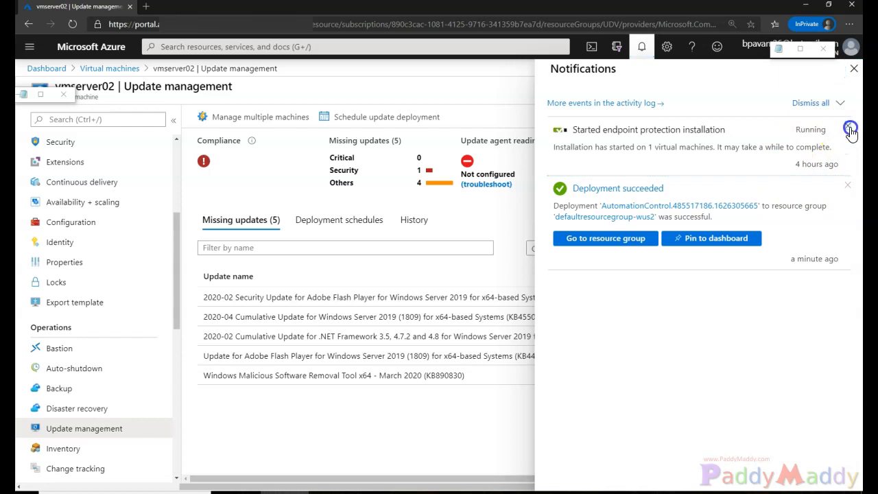
click(854, 69)
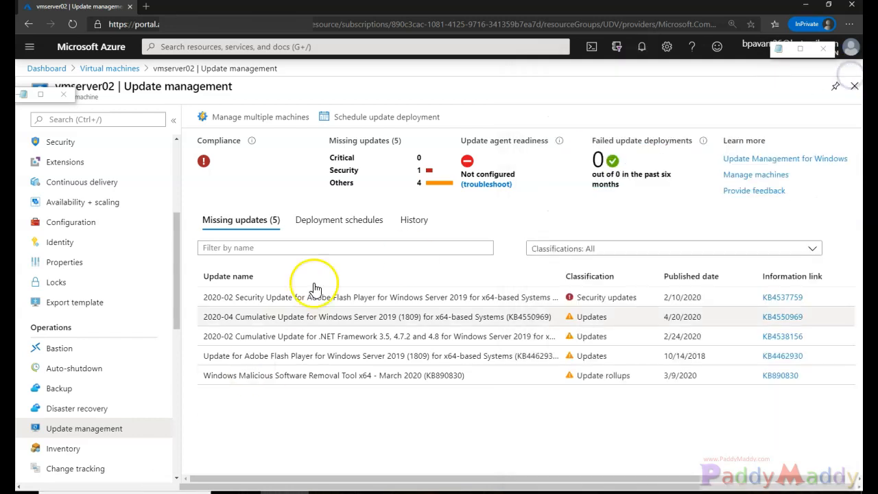
Review the missing updates list of vmserver02, including update names, classifications and information links, and locate the deployment schedules and history
drag(258, 297, 554, 297)
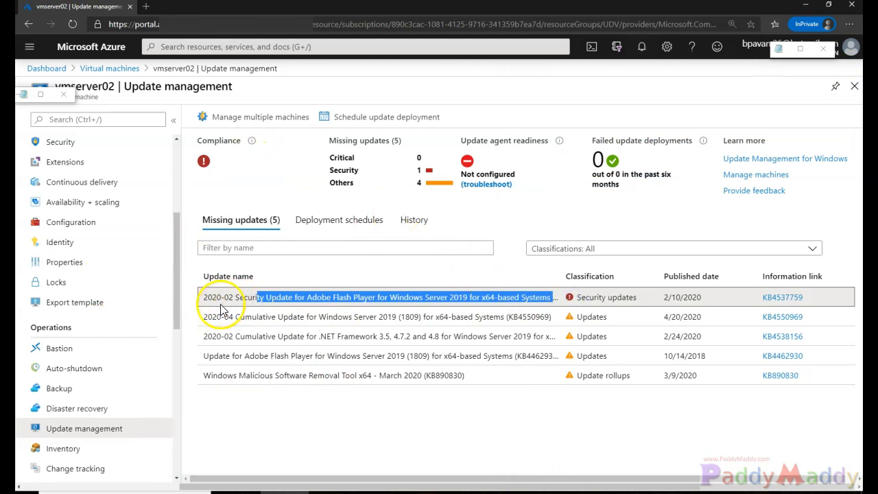
mouse_move(274, 258)
mouse_down()
mouse_move(189, 273)
mouse_move(294, 269)
mouse_move(271, 257)
mouse_up()
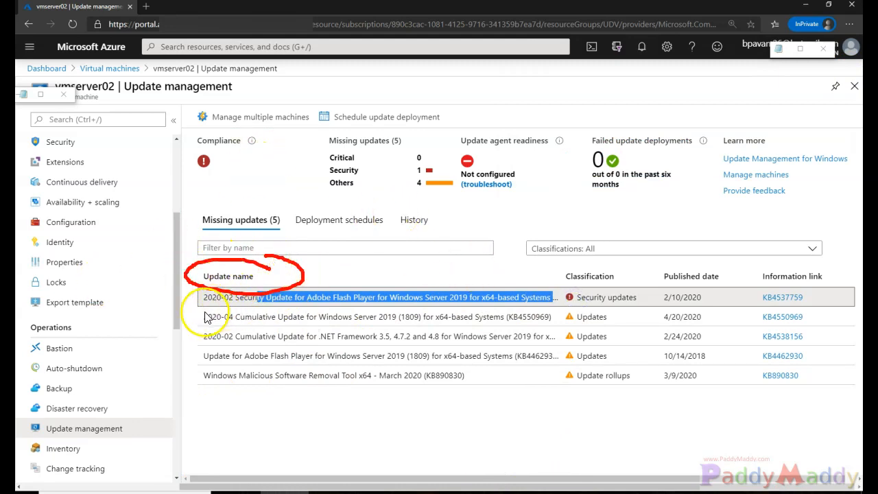
mouse_move(607, 260)
mouse_down()
mouse_move(616, 289)
mouse_move(621, 260)
mouse_up()
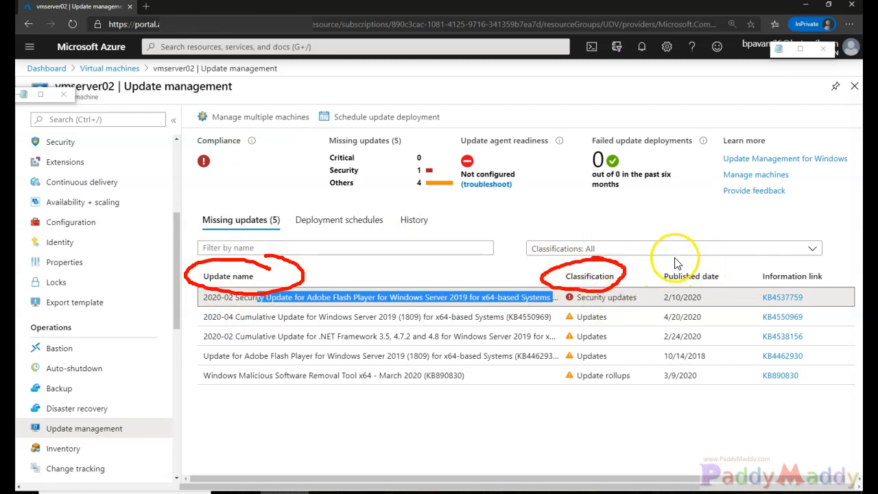
drag(820, 295, 844, 289)
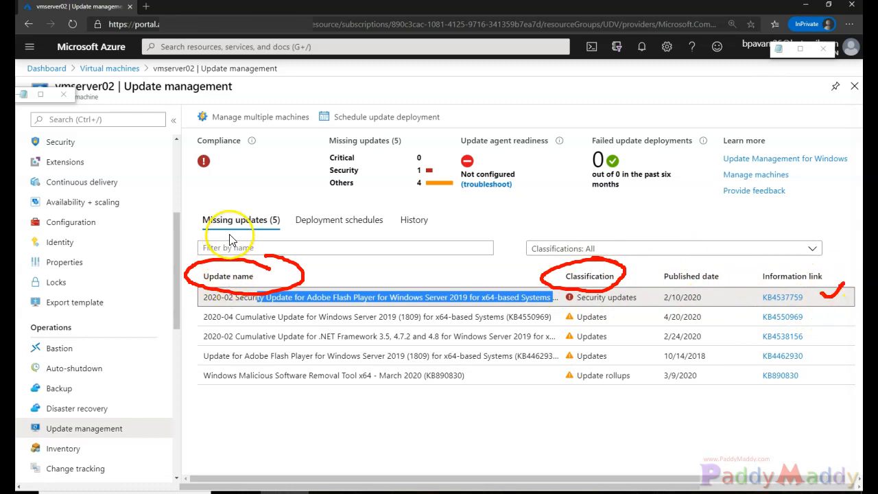
mouse_move(255, 202)
mouse_down()
mouse_move(188, 216)
mouse_move(275, 261)
mouse_move(272, 206)
mouse_up()
mouse_move(389, 195)
mouse_down()
mouse_move(296, 209)
mouse_move(338, 247)
mouse_move(384, 198)
mouse_up()
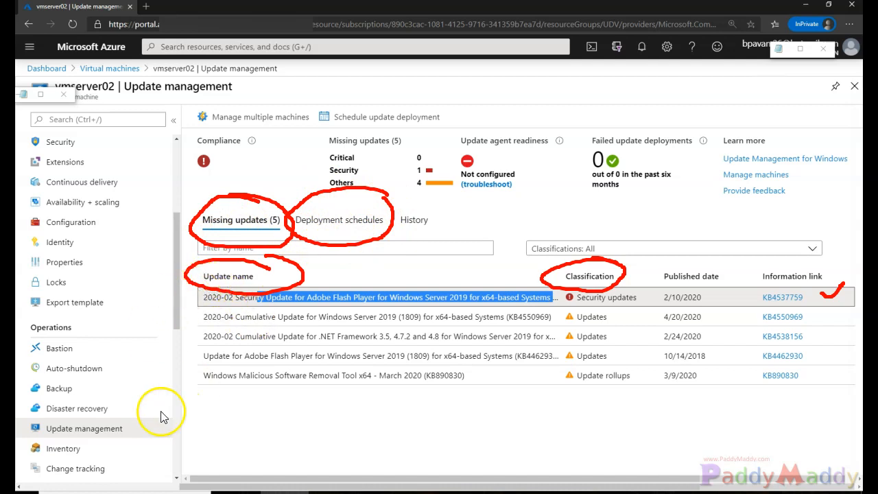
mouse_move(232, 212)
mouse_down()
mouse_move(314, 103)
mouse_move(456, 83)
mouse_move(337, 144)
mouse_move(316, 100)
mouse_move(394, 81)
mouse_move(460, 108)
mouse_move(486, 99)
mouse_move(373, 191)
mouse_move(371, 206)
mouse_up()
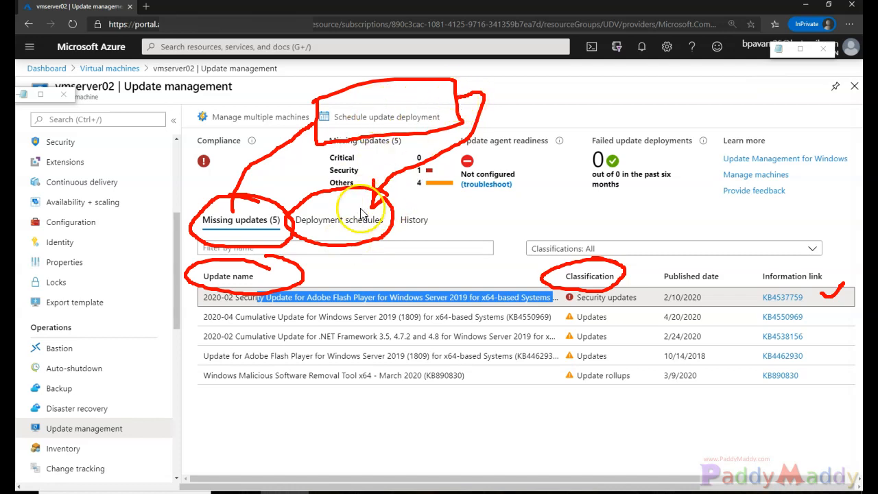
mouse_move(351, 211)
mouse_down()
mouse_move(300, 237)
mouse_move(386, 221)
mouse_move(320, 201)
mouse_up()
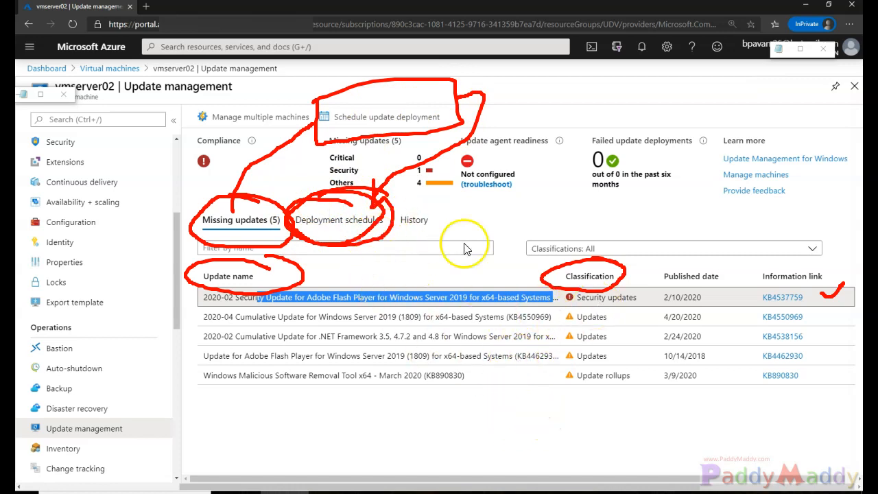
mouse_move(445, 228)
mouse_down()
mouse_move(396, 220)
mouse_move(437, 241)
mouse_move(441, 223)
mouse_up()
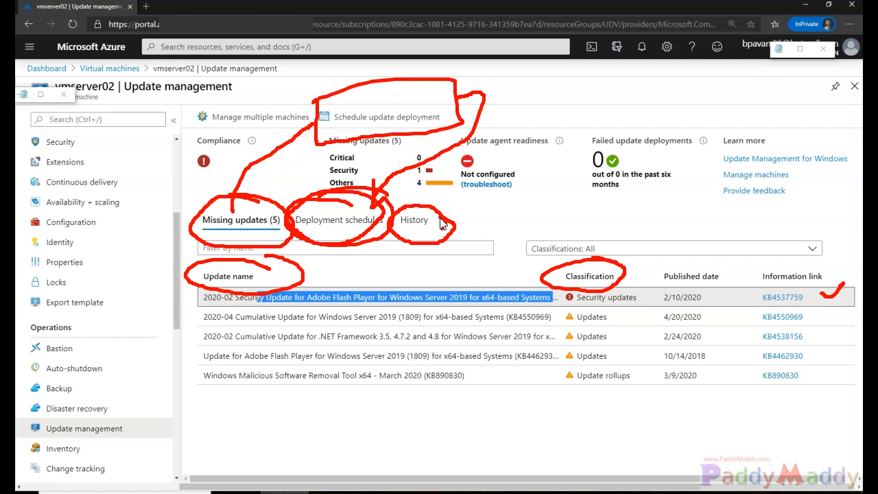
key(Escape)
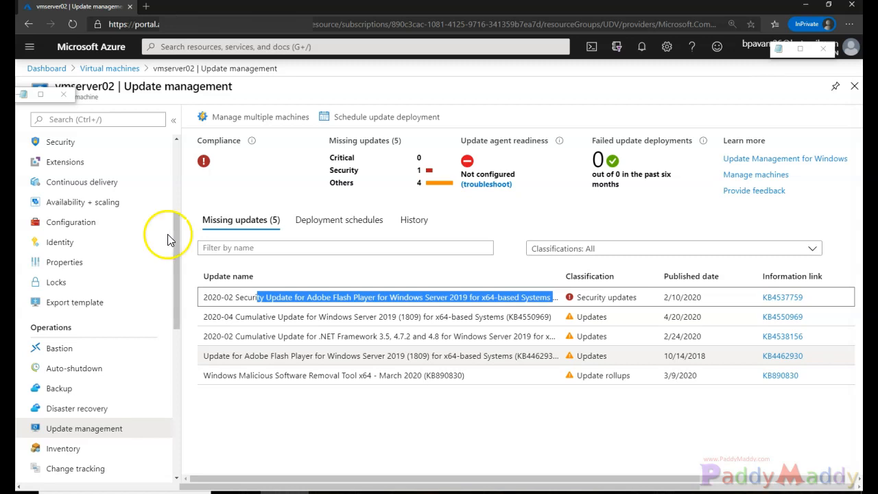
Examine the options for managing multiple machines and scheduling an update deployment on vmserver02's Update management page
click(201, 127)
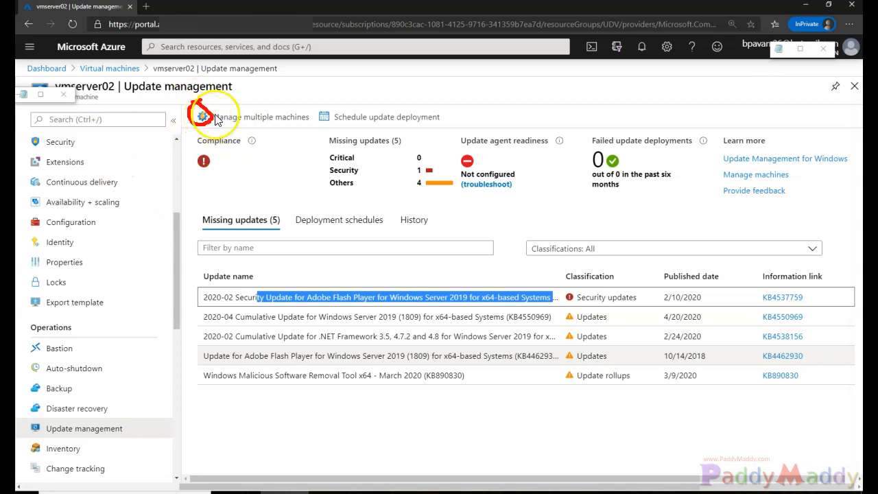
mouse_move(175, 98)
mouse_down()
mouse_move(273, 84)
mouse_move(290, 107)
mouse_move(274, 136)
mouse_move(181, 114)
mouse_move(199, 88)
mouse_up()
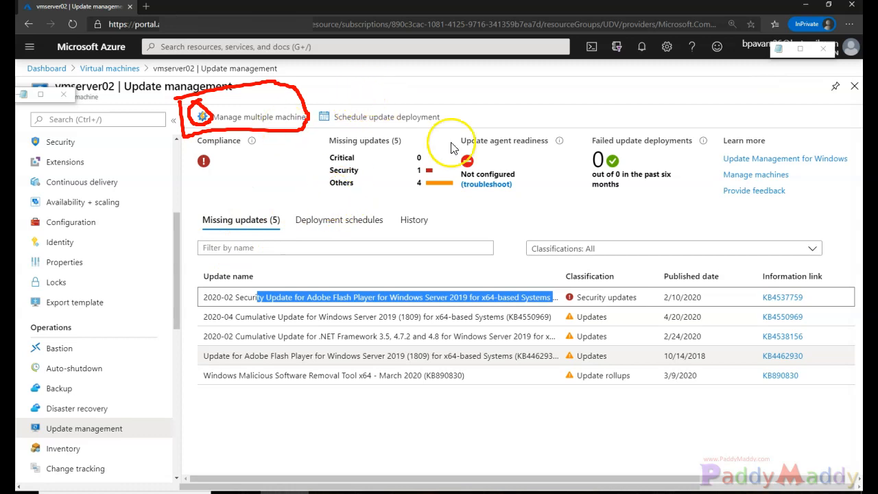
mouse_move(390, 122)
mouse_down()
mouse_move(373, 186)
mouse_move(422, 202)
mouse_move(432, 170)
mouse_up()
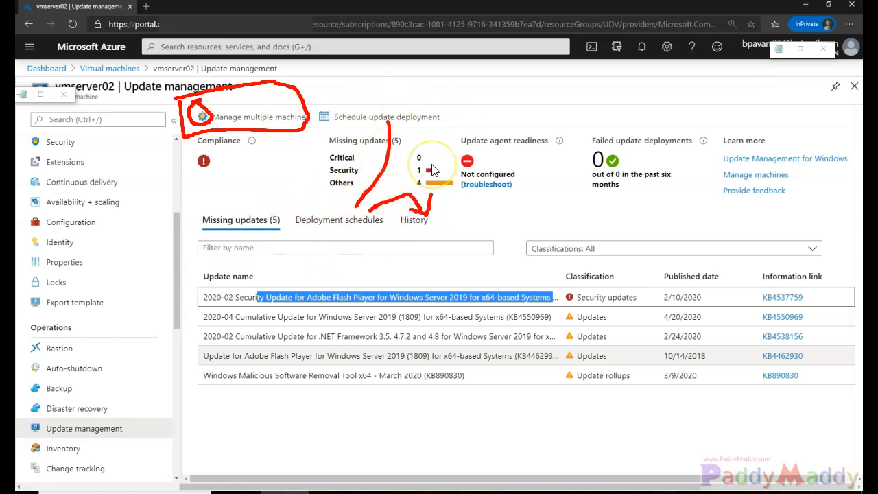
key(Escape)
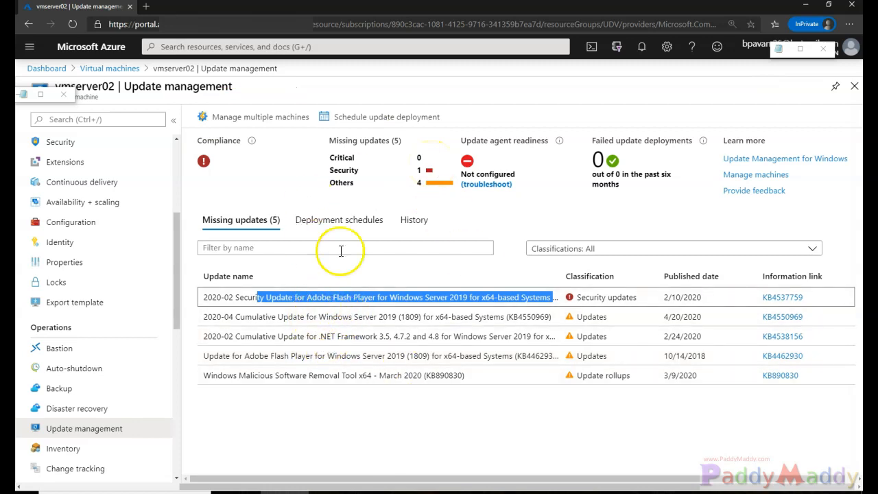
click(283, 116)
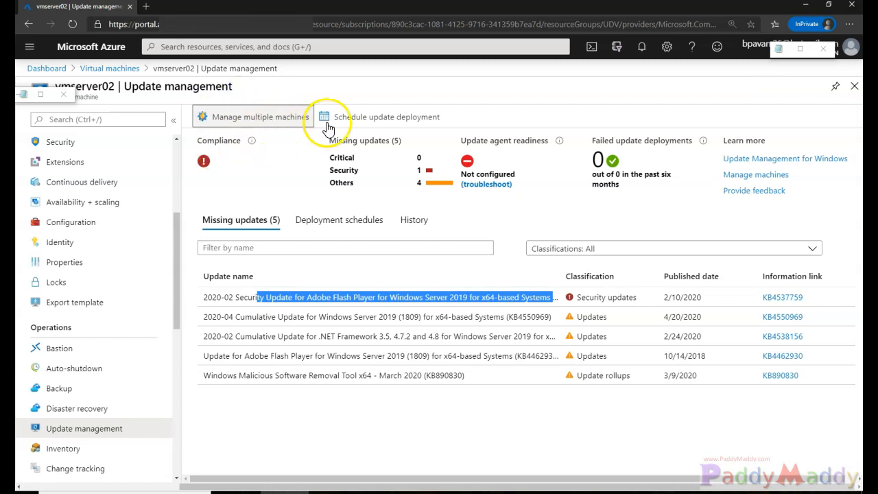
click(500, 418)
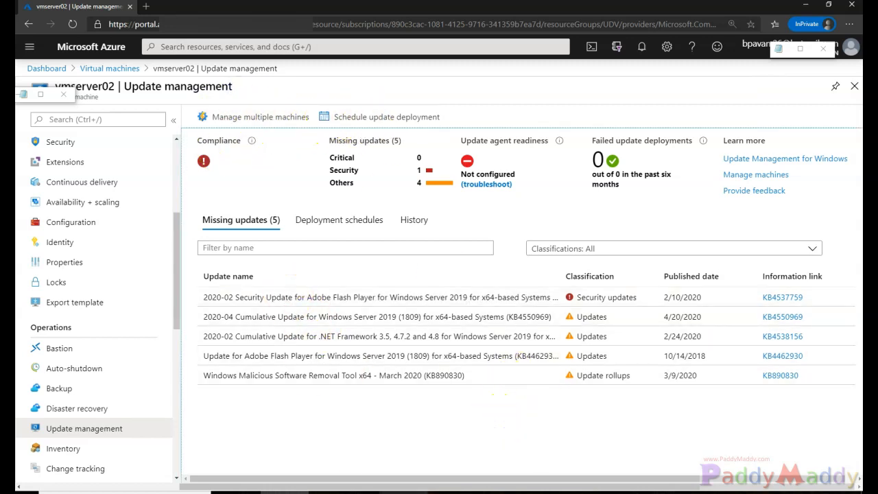
click(395, 479)
click(527, 444)
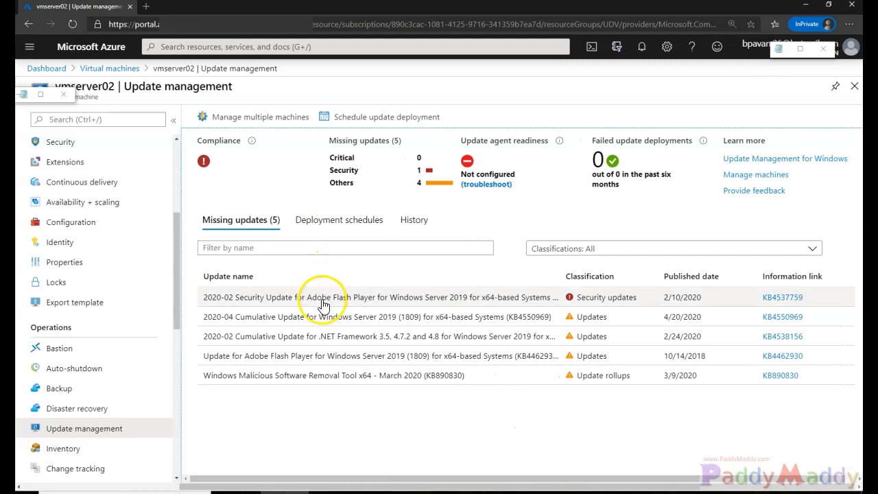
Open the log query for the 2020-02 Security Update for Adobe Flash Player, rerun it and inspect the full details of the returned record
click(423, 299)
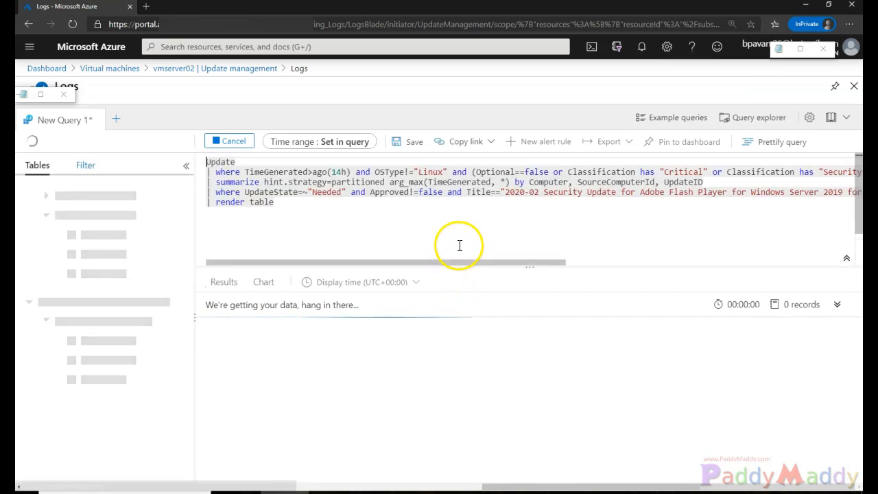
click(288, 210)
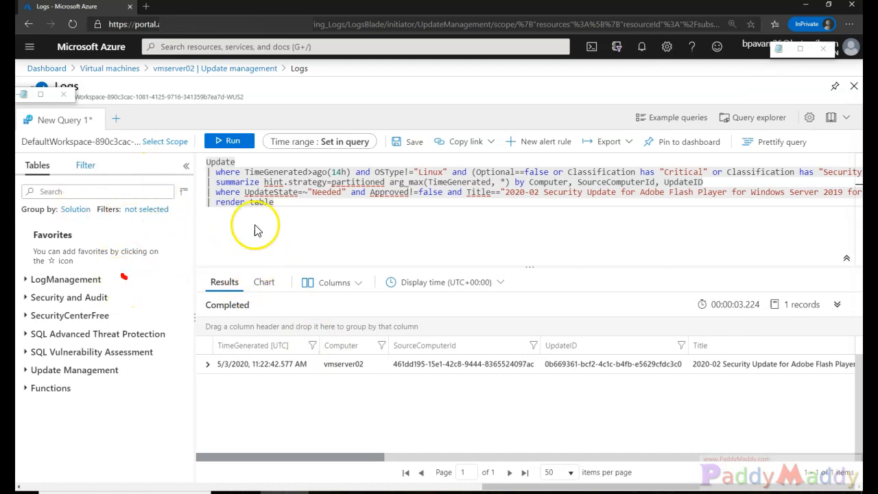
click(239, 145)
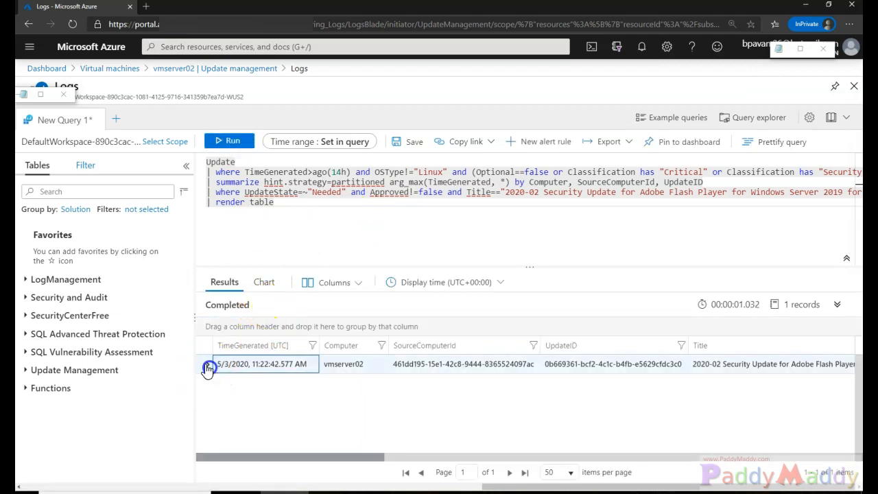
click(207, 364)
scroll(350, 399, down, 1)
scroll(352, 399, down, 4)
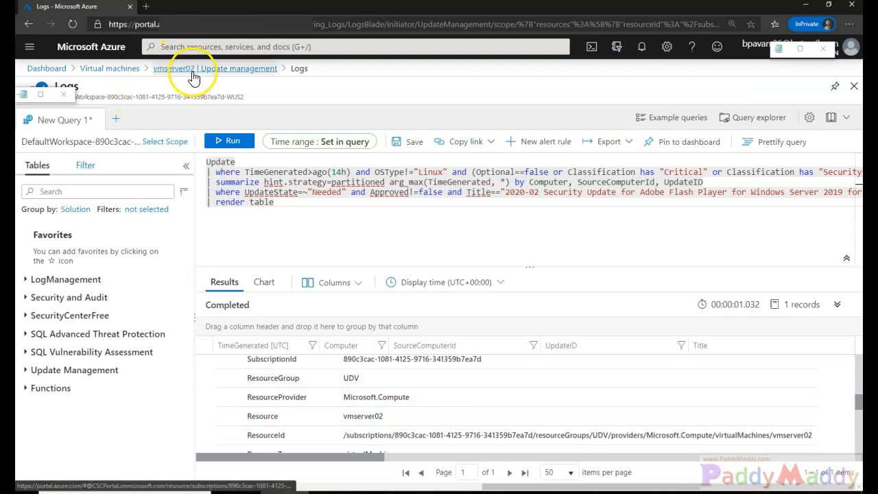
Expand the LogManagement group and look through its log tables
click(24, 280)
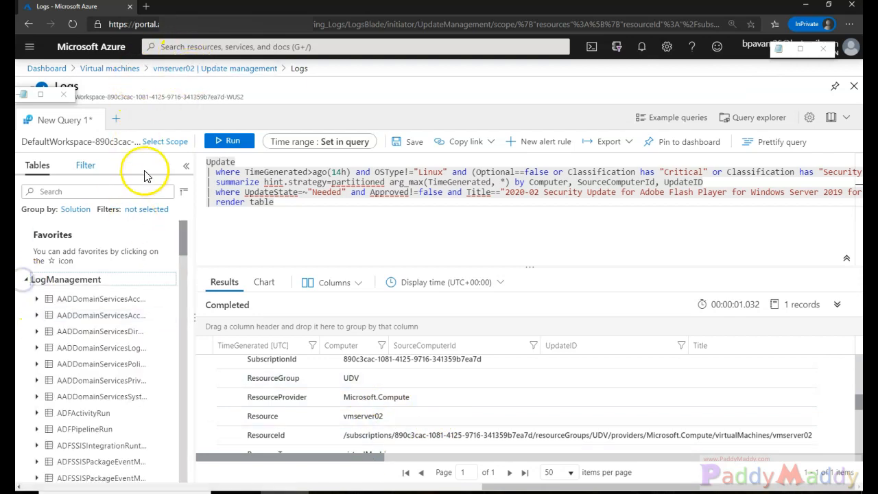
scroll(128, 337, down, 5)
scroll(132, 364, up, 2)
scroll(130, 356, up, 3)
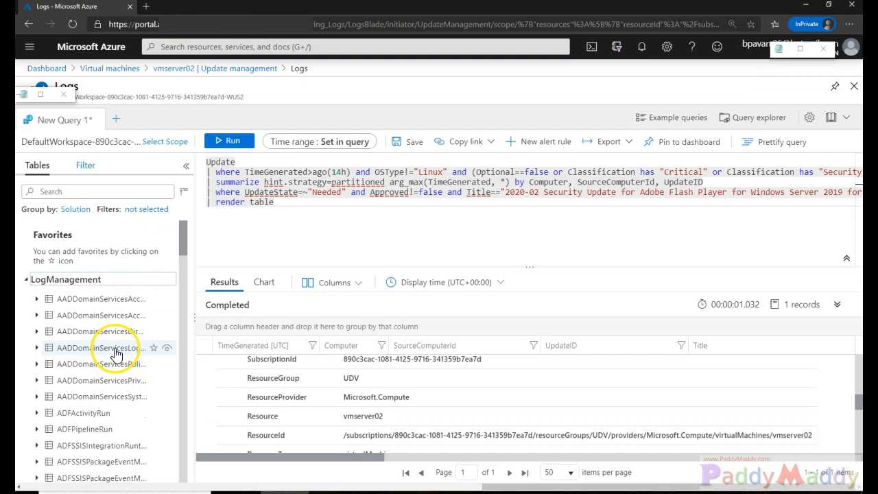
Return to the virtual machines list and check the location and resource group of Server05
click(170, 69)
click(125, 71)
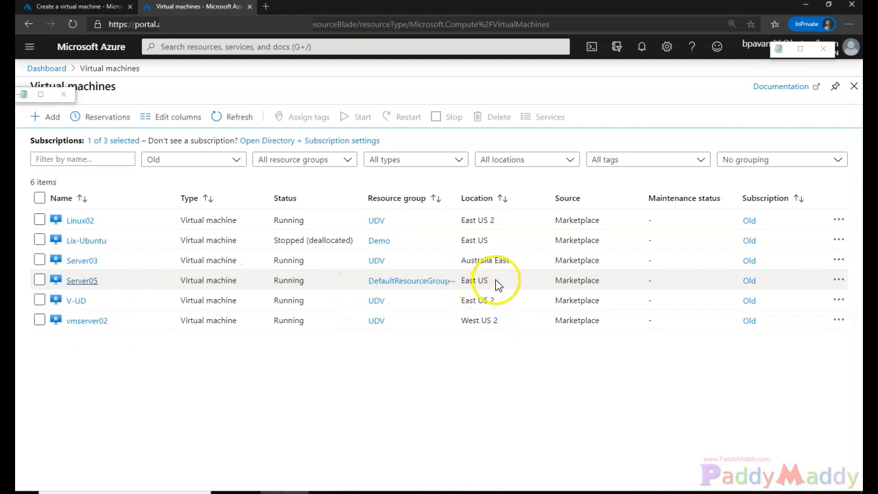
mouse_move(499, 274)
mouse_down()
mouse_move(455, 278)
mouse_move(503, 297)
mouse_move(492, 277)
mouse_up()
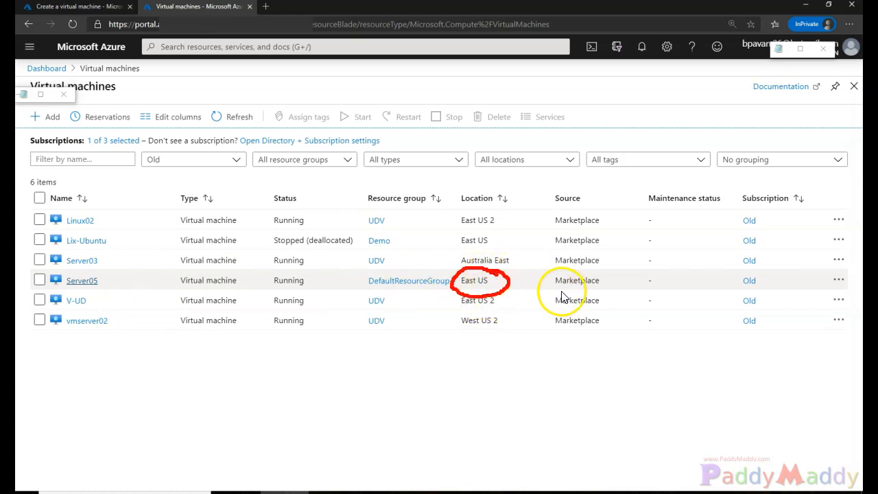
mouse_move(362, 276)
mouse_down()
mouse_move(354, 287)
mouse_move(459, 297)
mouse_move(411, 267)
mouse_move(367, 282)
mouse_up()
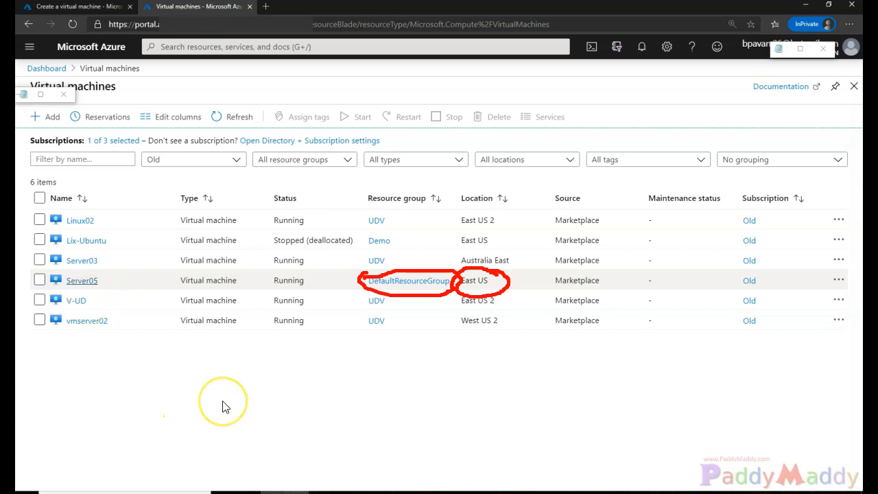
Open Server05 and go to the Update management page among its operations
click(82, 280)
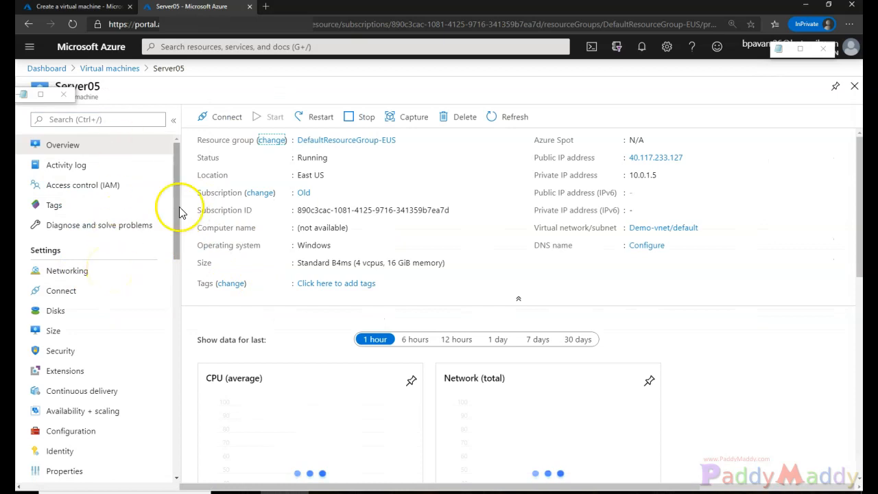
scroll(100, 418, down, 5)
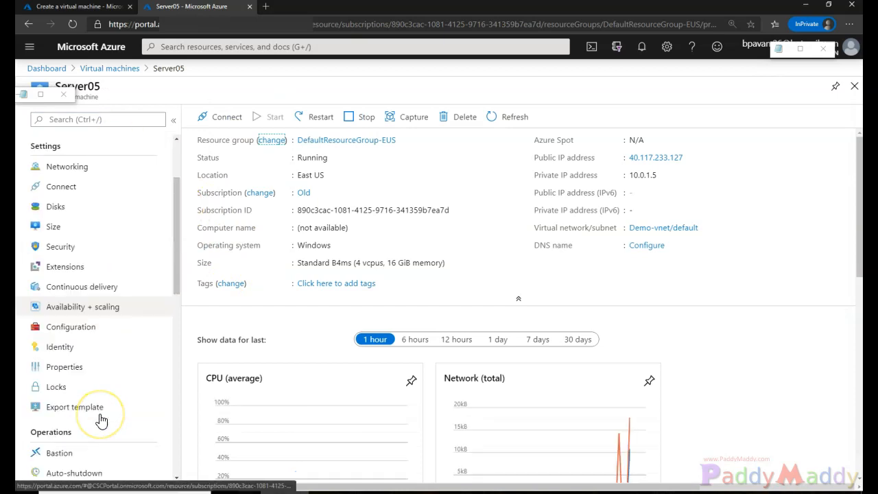
click(73, 221)
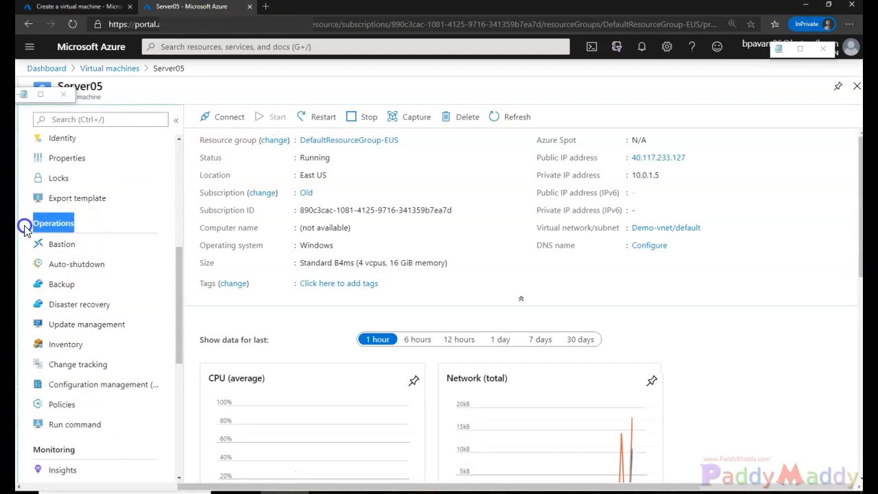
click(89, 325)
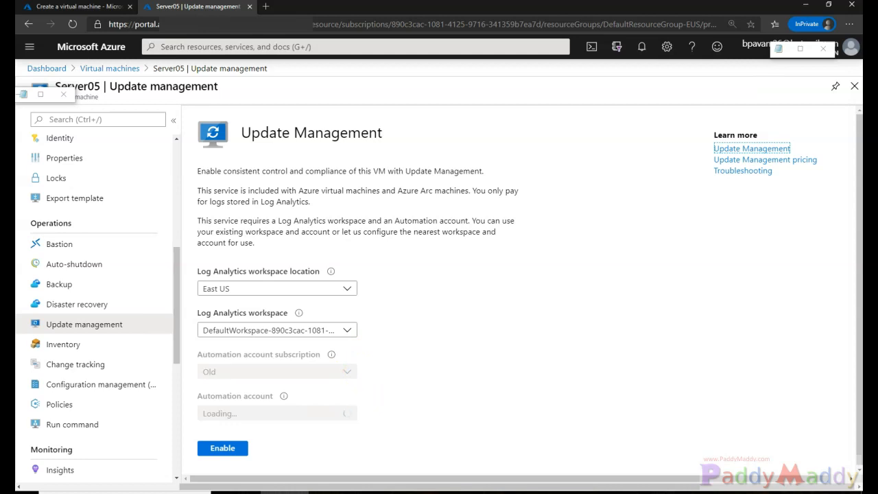
Enable Update Management on Server05, keeping the East US workspace location, its default workspace and the Old subscription, and read the page notice
click(243, 450)
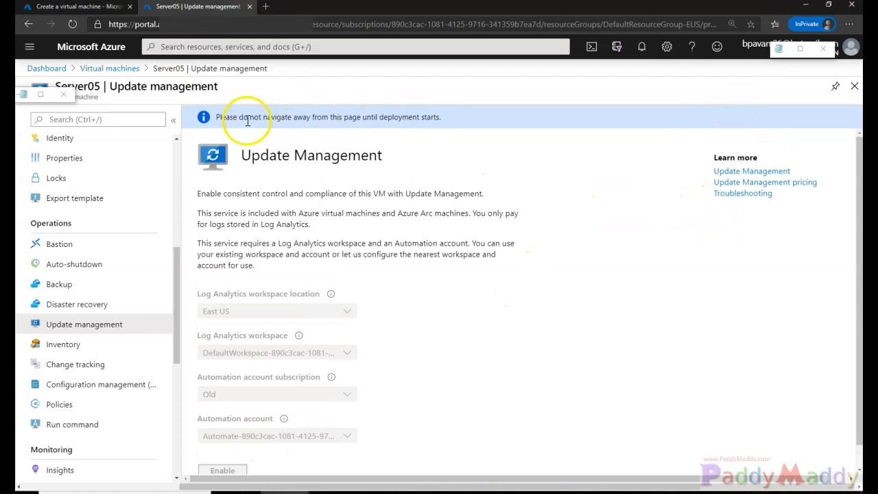
drag(244, 118, 444, 118)
click(447, 212)
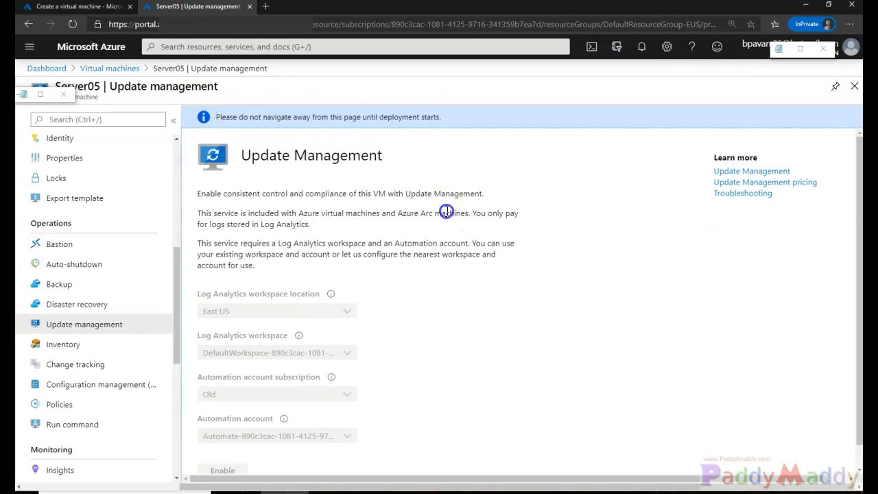
drag(296, 213, 406, 195)
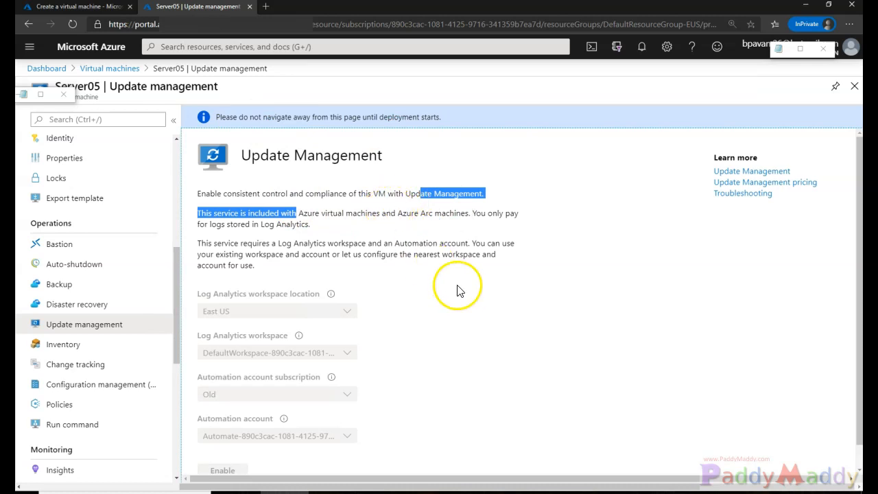
scroll(462, 292, down, 1)
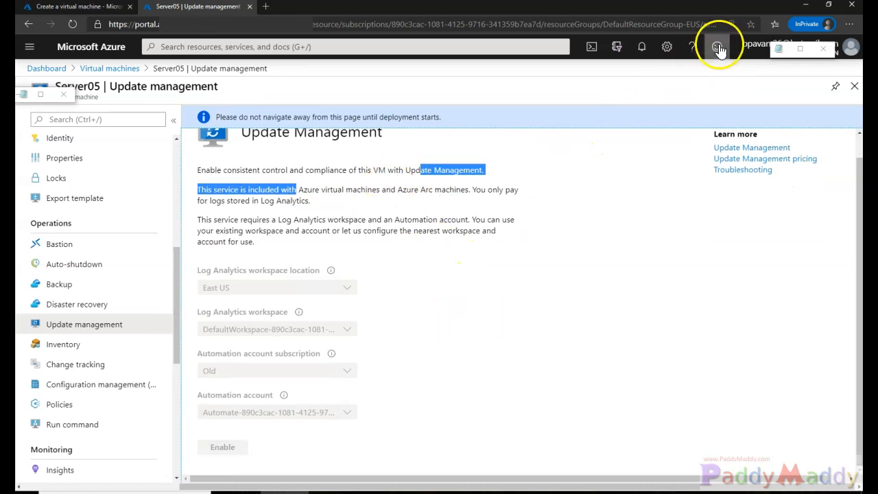
Open the notifications and check the status of Server05's Update Management deployment
click(642, 48)
drag(569, 158, 629, 157)
drag(302, 206, 278, 194)
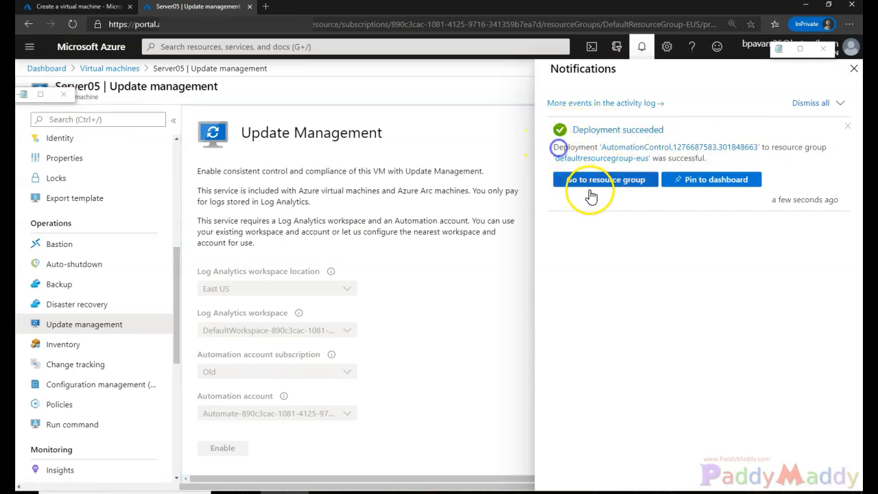
Return to the dashboard, search the portal for automation and open the Automation Accounts list
click(47, 69)
click(176, 46)
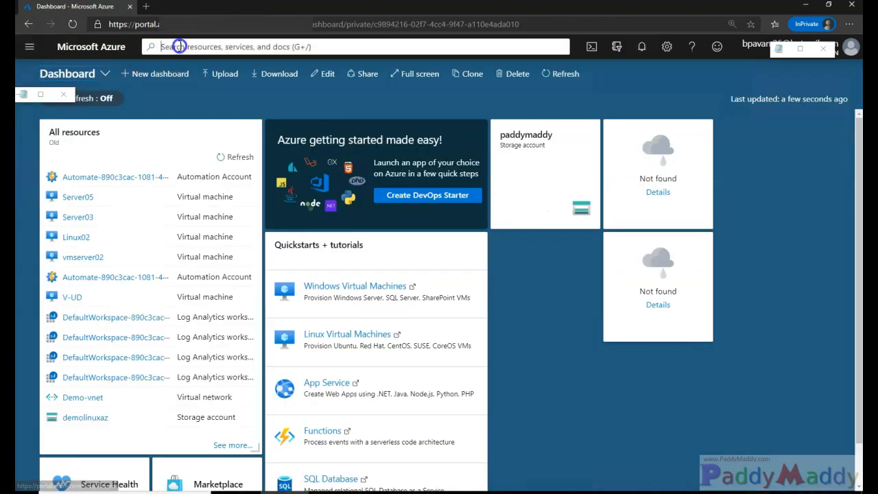
text(automa)
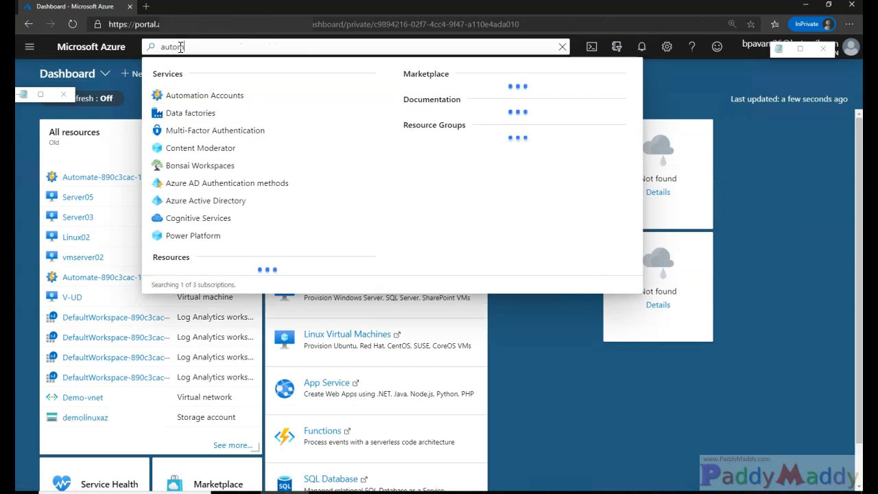
click(212, 101)
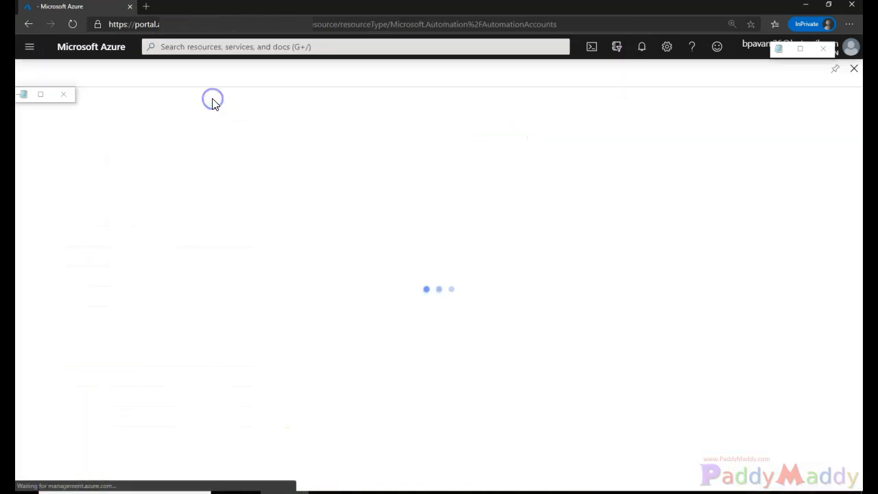
click(382, 353)
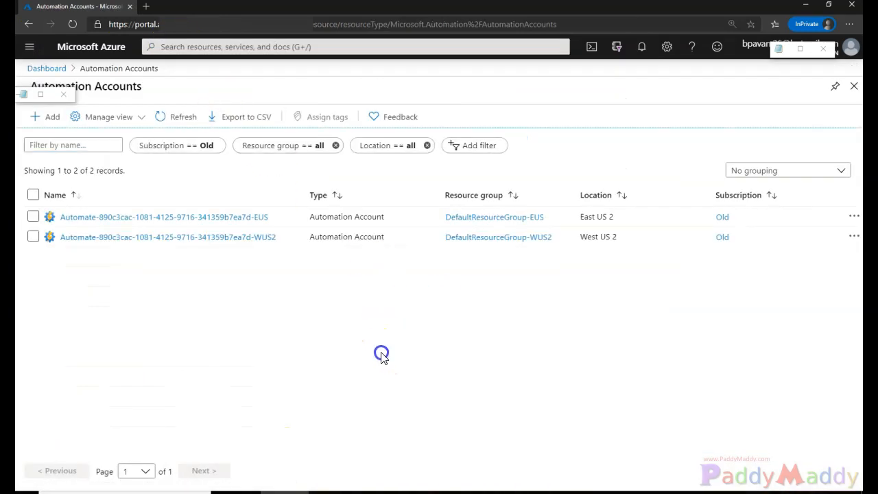
Compare the locations of the two automation accounts with their EUS and WUS2 name suffixes
drag(654, 206, 656, 200)
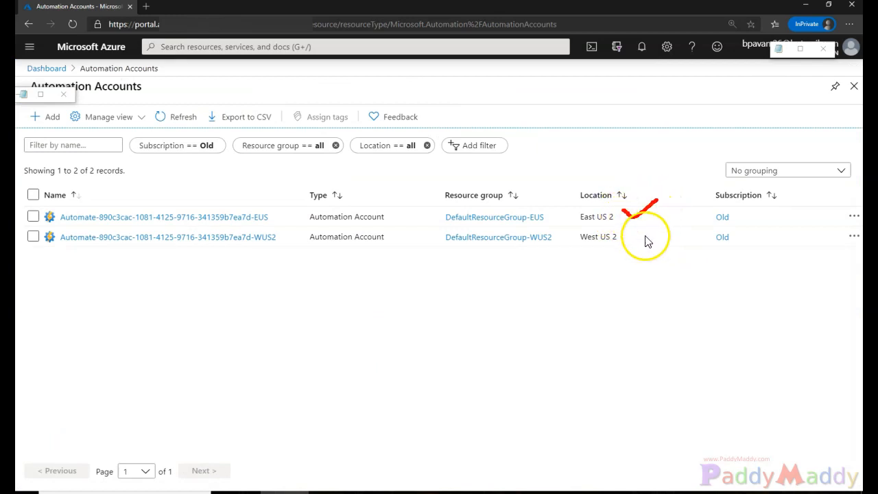
drag(621, 236, 650, 231)
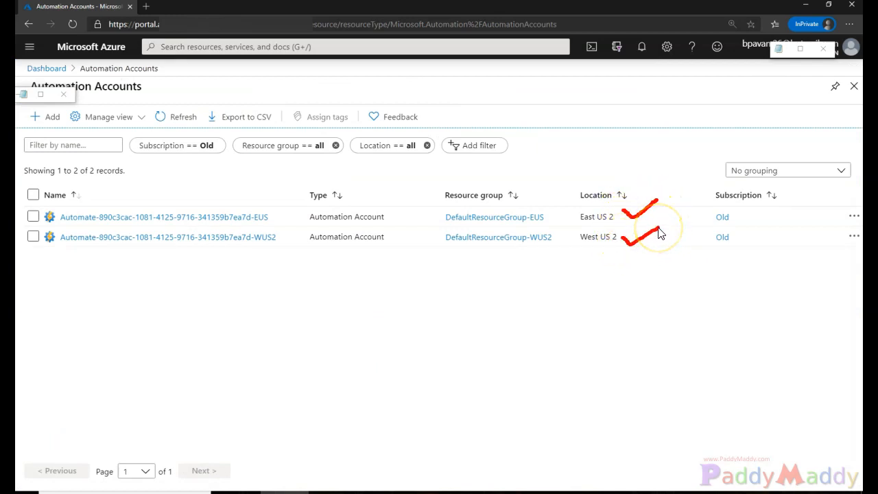
key(Escape)
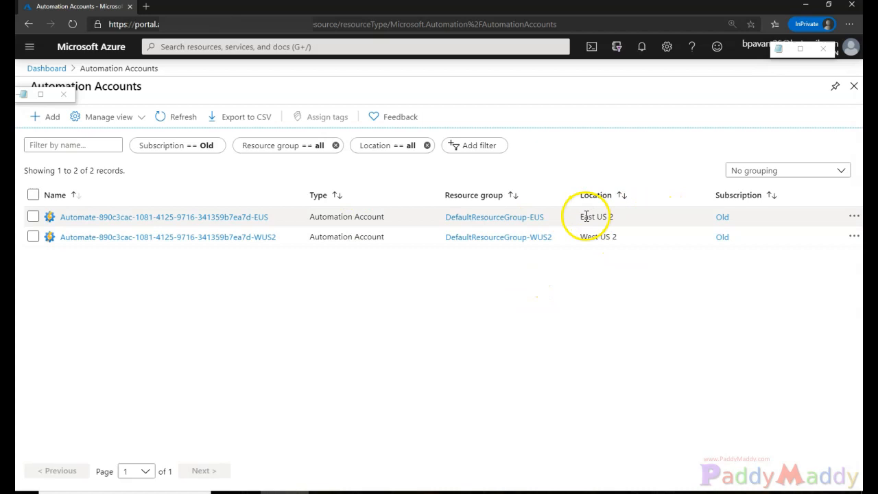
drag(582, 216, 601, 216)
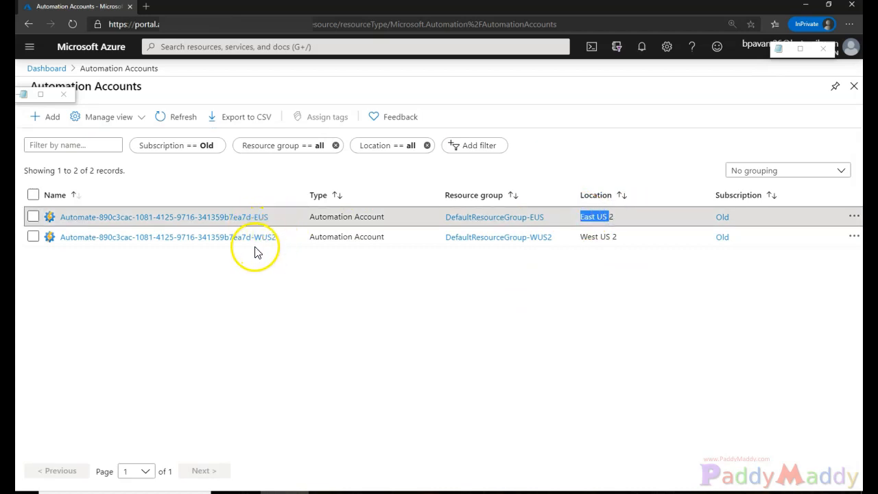
drag(581, 216, 624, 232)
click(599, 357)
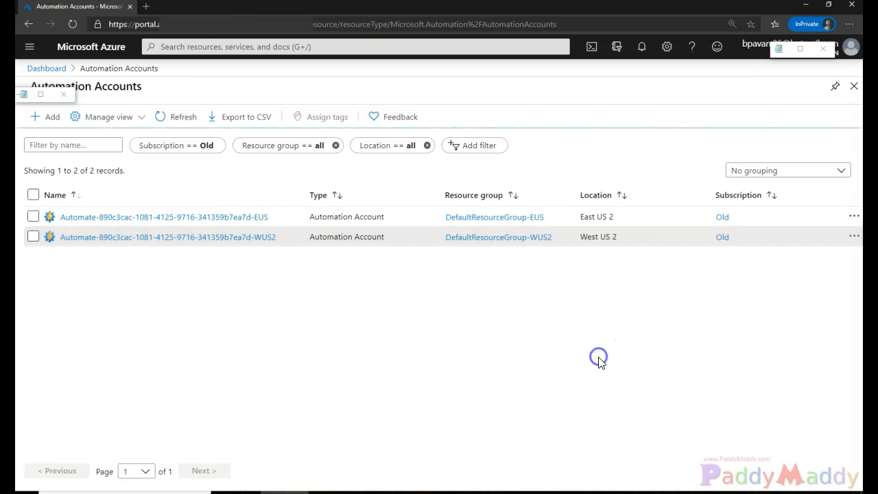
Open the West US 2 automation account and review the last 24 hours of job statistics in its overview
click(176, 237)
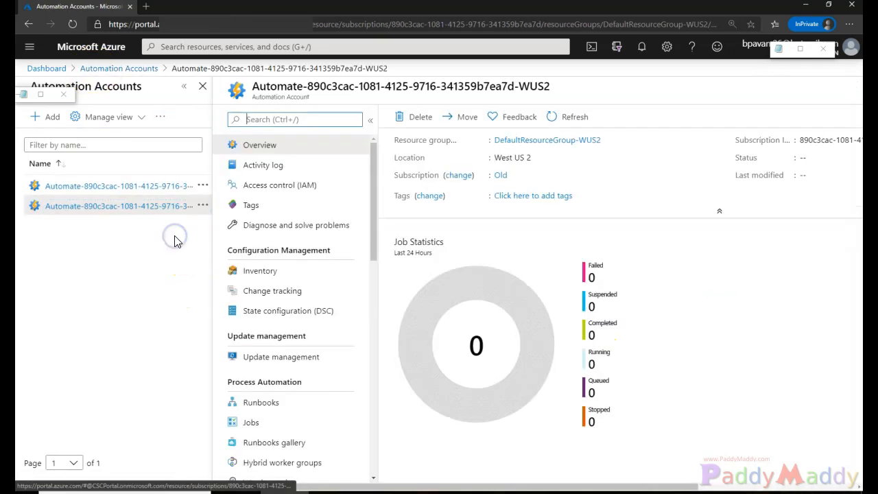
click(300, 274)
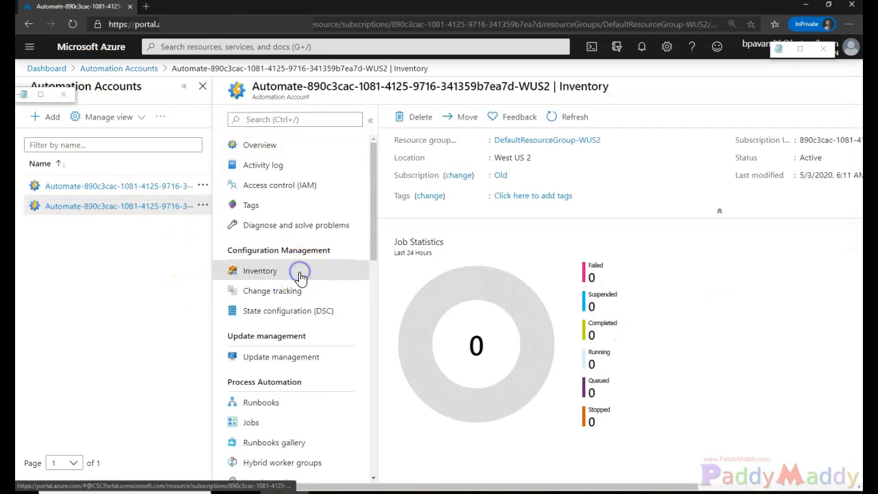
click(268, 148)
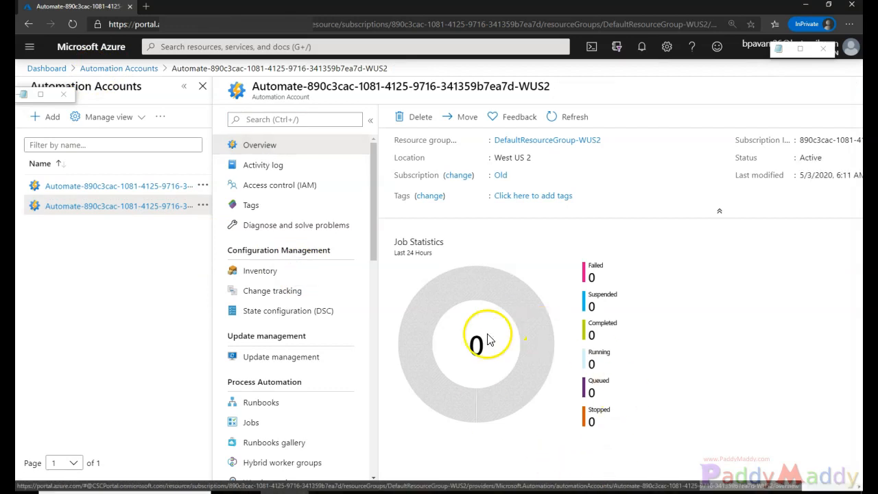
click(478, 254)
click(422, 251)
drag(422, 251, 392, 248)
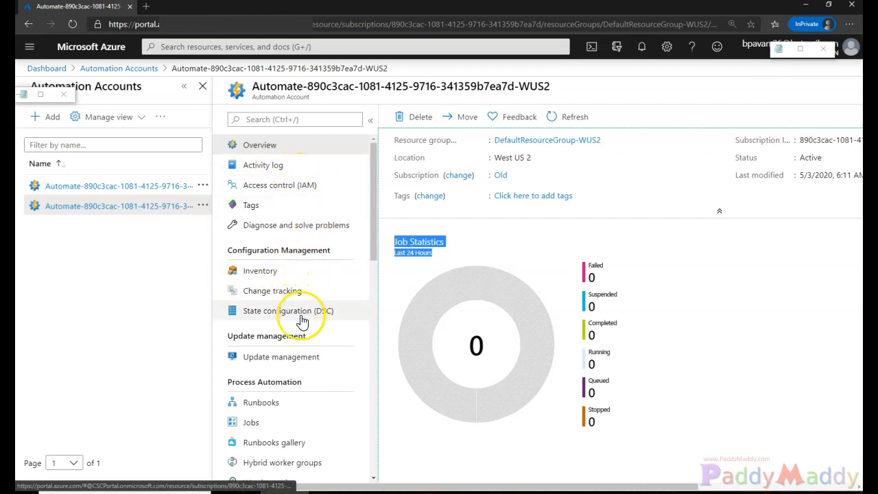
Go to the West US 2 automation account's Update management page and list its missing updates
click(300, 362)
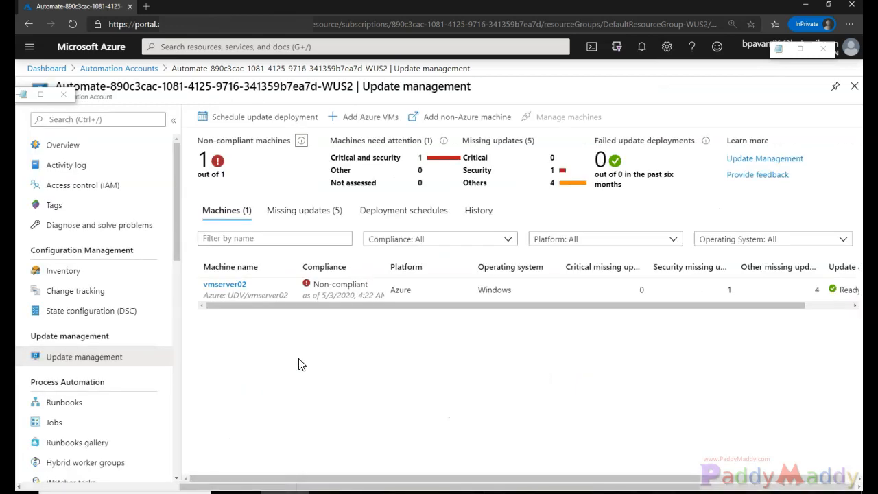
click(217, 171)
click(282, 210)
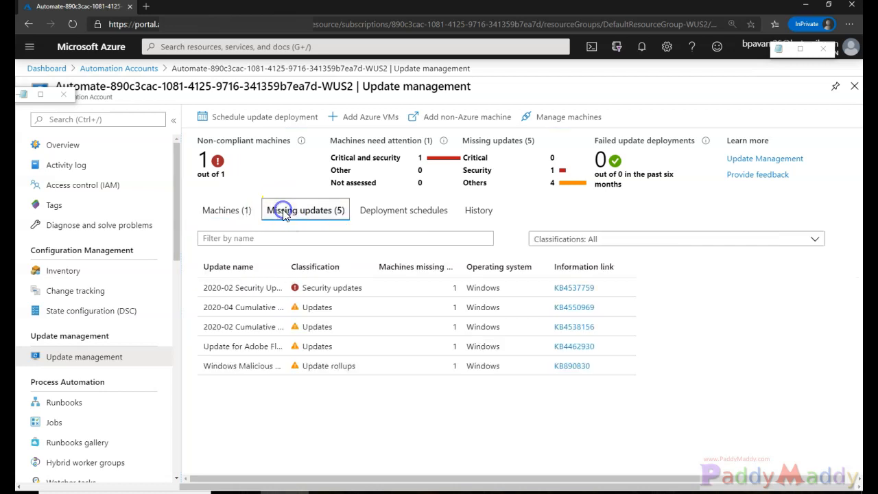
Examine the missing updates' names, classifications, operating systems and information links
click(471, 289)
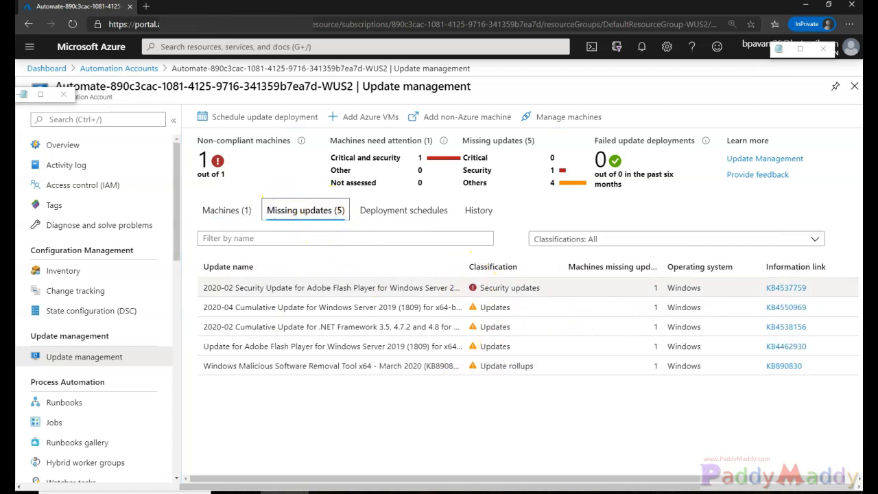
mouse_move(251, 206)
mouse_down()
mouse_move(243, 228)
mouse_move(254, 215)
mouse_up()
mouse_move(348, 199)
mouse_down()
mouse_move(311, 187)
mouse_move(262, 214)
mouse_move(343, 223)
mouse_move(347, 194)
mouse_up()
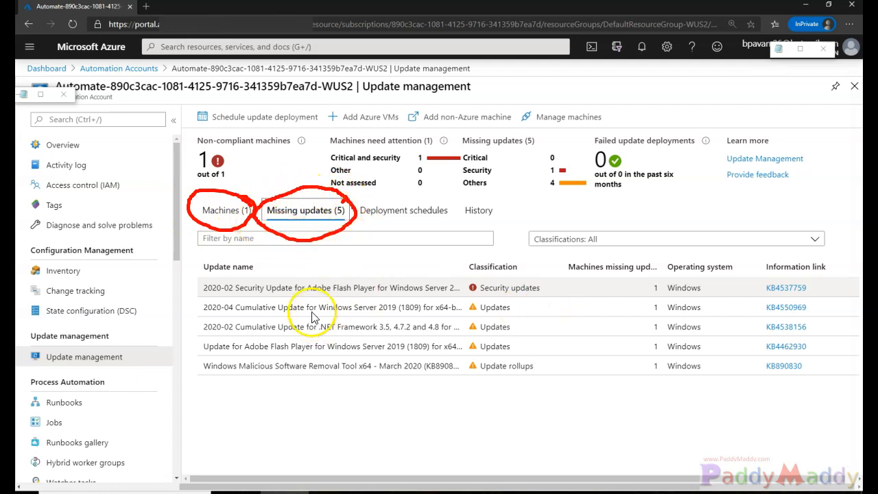
drag(227, 242, 249, 240)
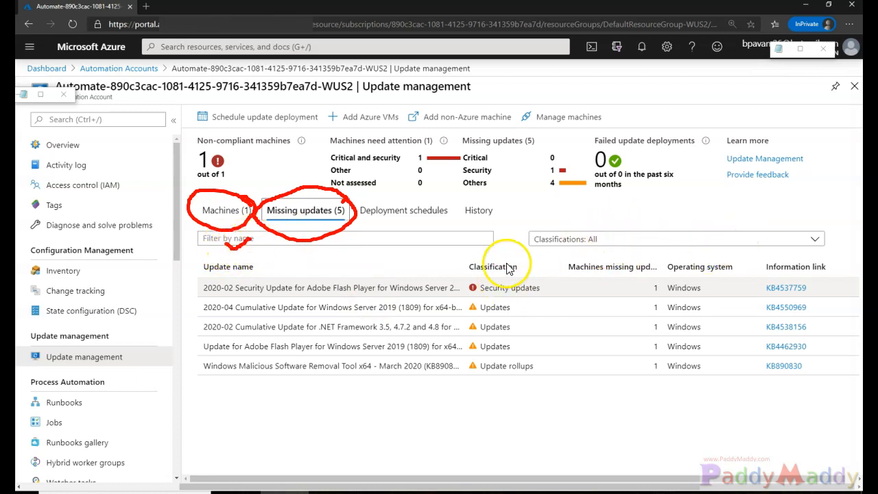
mouse_move(515, 261)
mouse_down()
mouse_move(506, 262)
mouse_move(534, 270)
mouse_move(551, 293)
mouse_move(543, 291)
mouse_up()
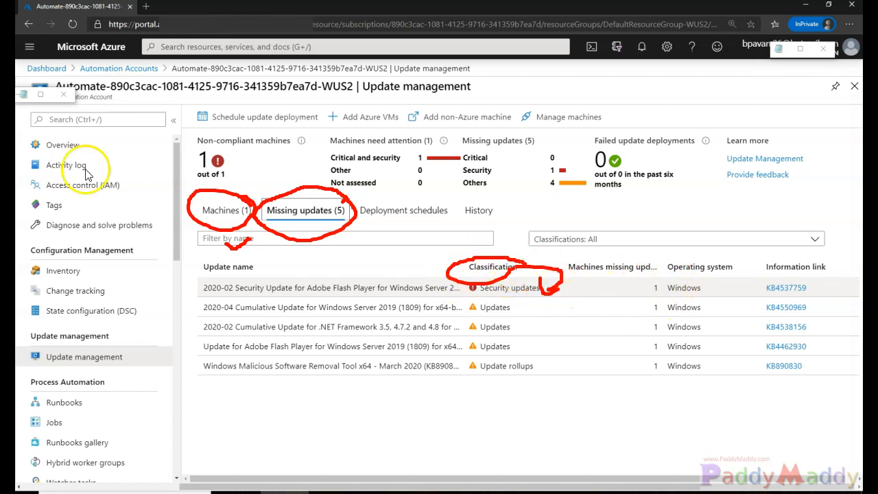
drag(82, 74, 148, 78)
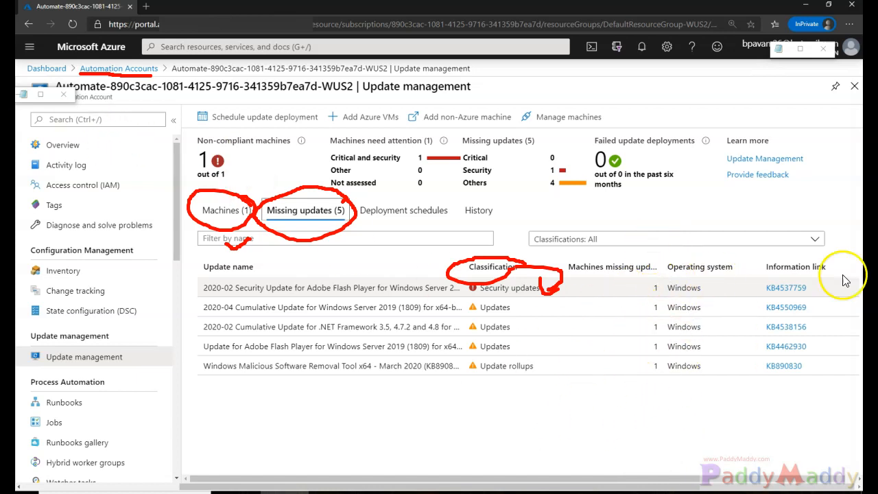
drag(827, 288, 852, 274)
drag(709, 288, 729, 278)
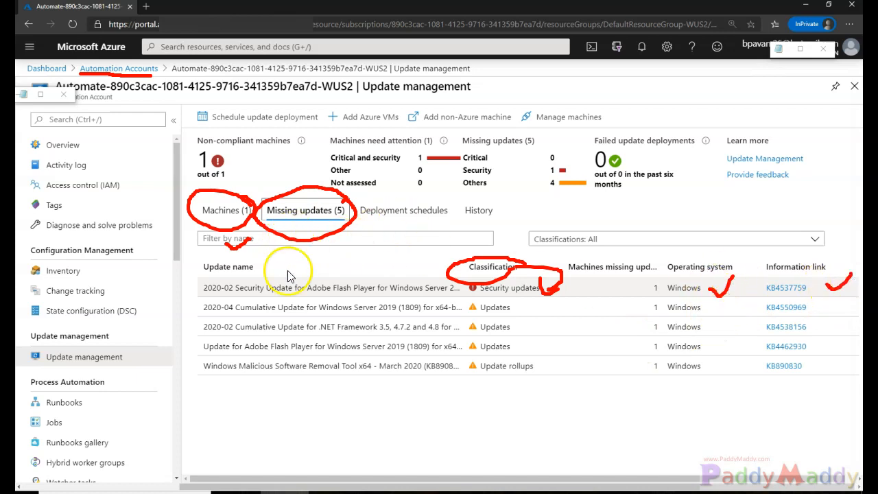
key(Escape)
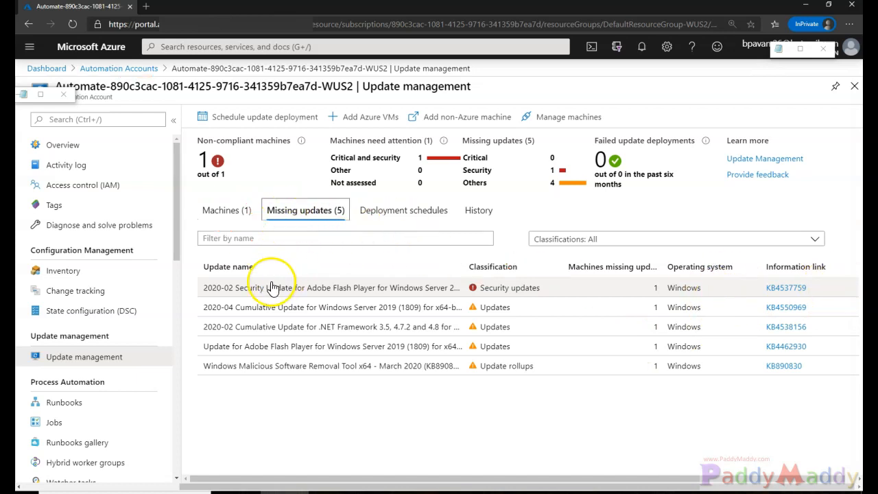
Check the West US 2 account's deployment schedules and update deployment history, and return to its machines list
click(406, 217)
click(485, 216)
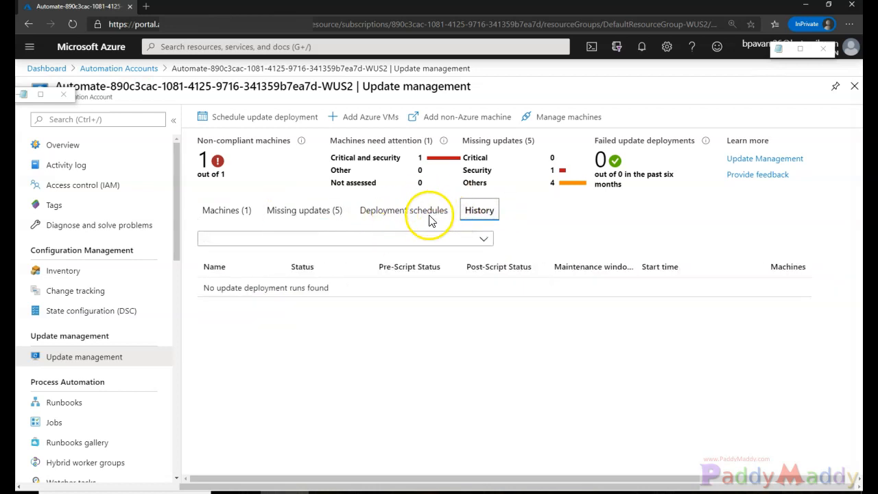
mouse_move(300, 100)
mouse_down()
mouse_move(252, 89)
mouse_move(320, 110)
mouse_move(254, 110)
mouse_move(376, 242)
mouse_move(364, 301)
mouse_up()
key(Escape)
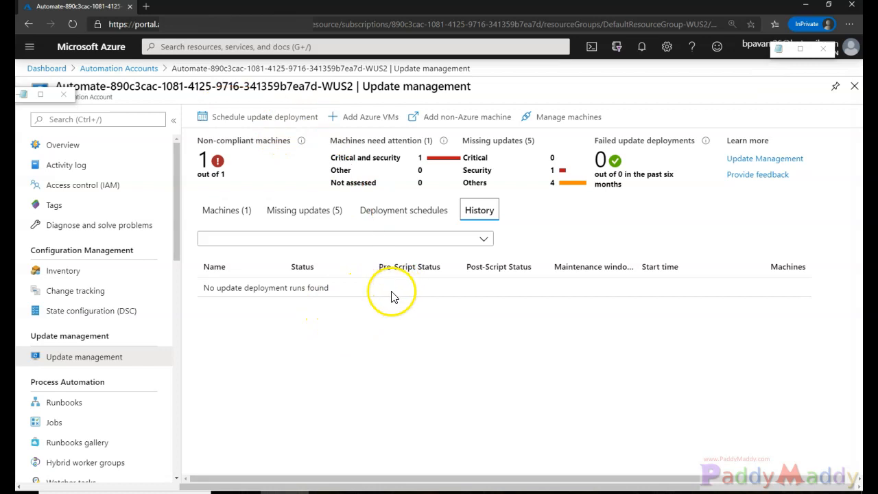
click(339, 219)
click(226, 209)
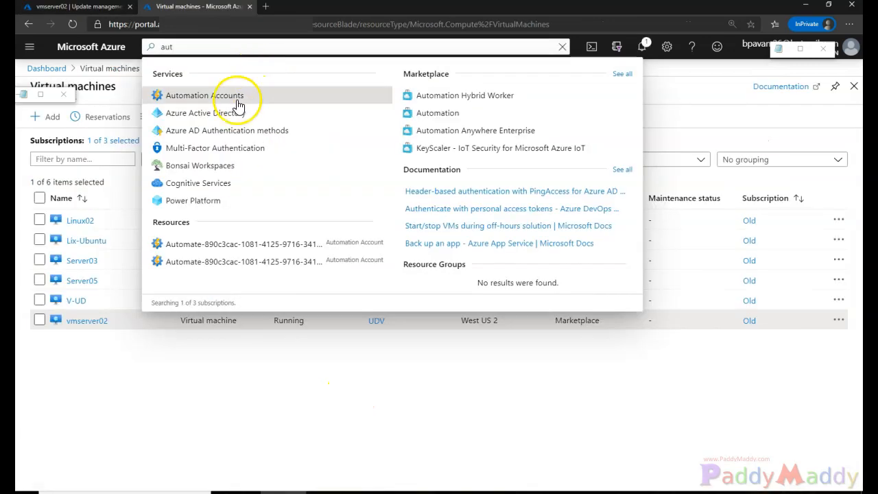
Open the East US 2 account from the Automation Accounts list and go to its Update management page
click(233, 94)
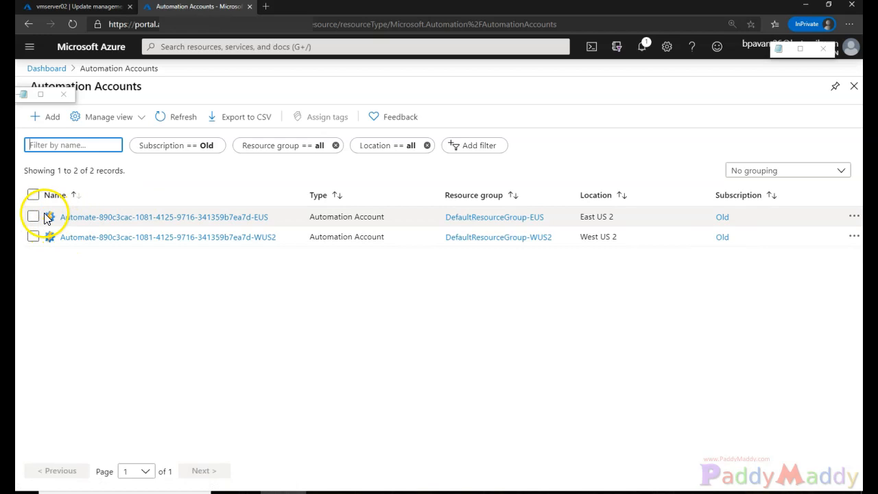
drag(44, 214, 88, 220)
click(98, 220)
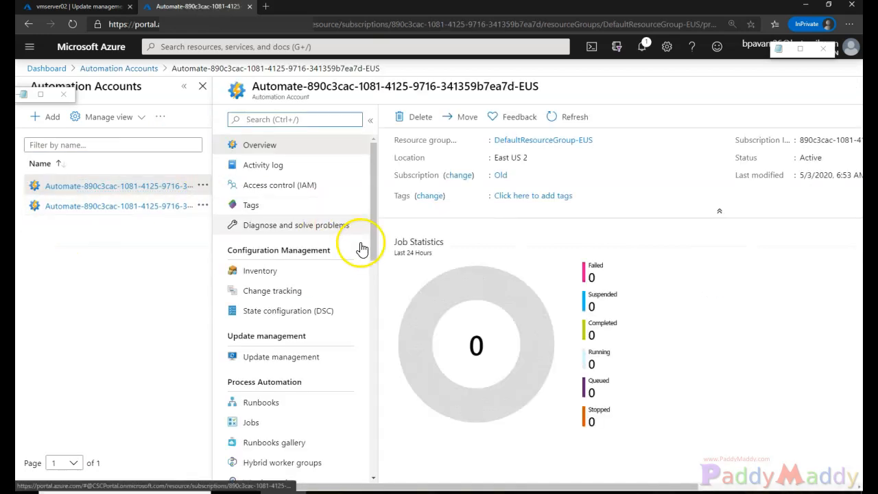
click(283, 360)
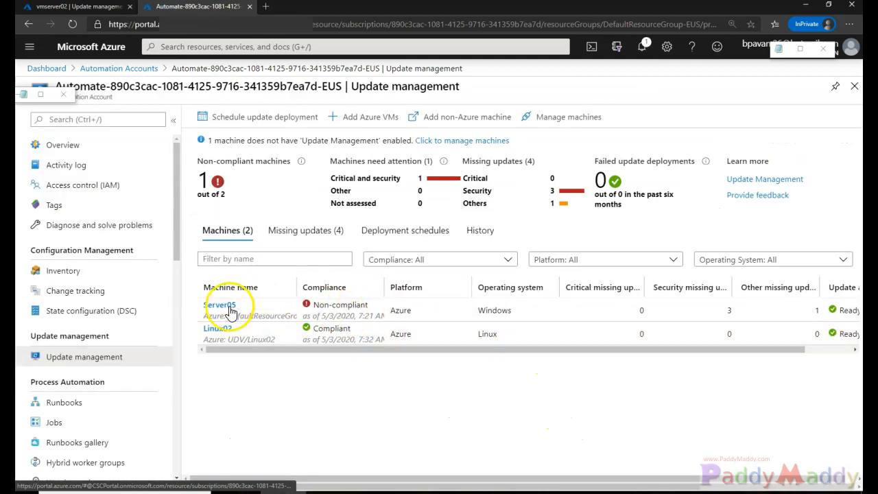
Check the compliance state and operating system of Server05 and Linux02 in the machines list
drag(313, 305, 329, 317)
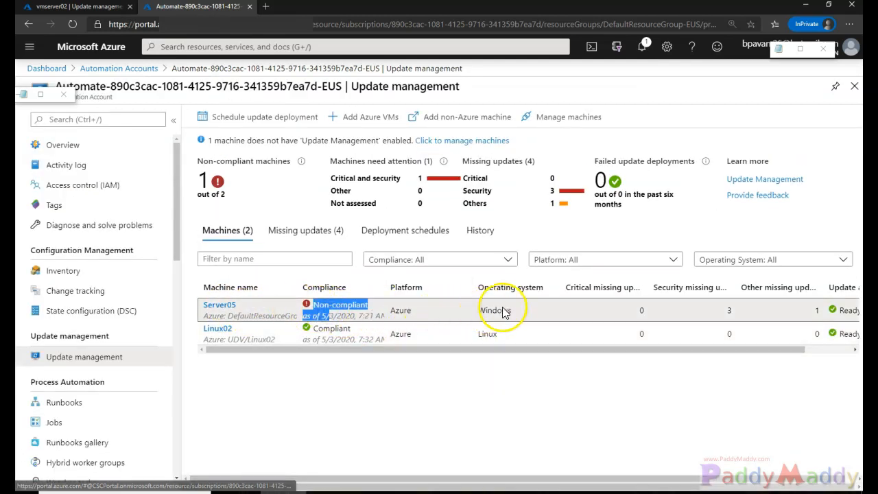
drag(464, 317, 499, 343)
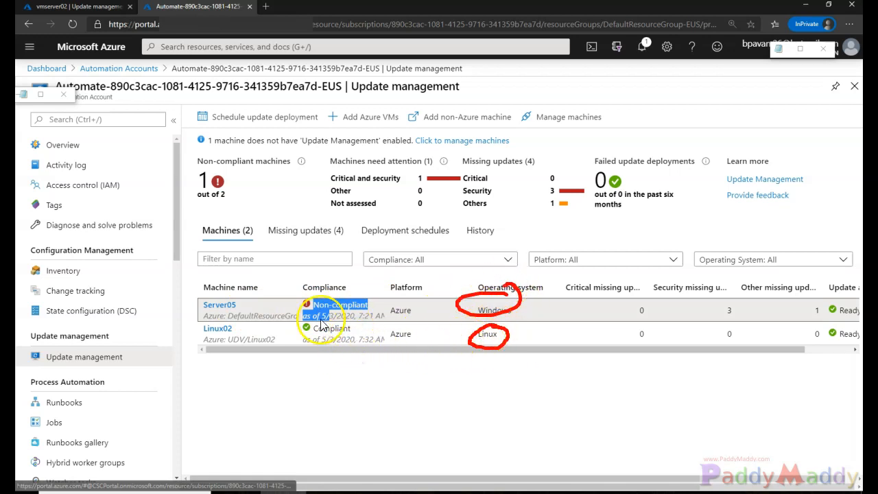
drag(314, 327, 348, 334)
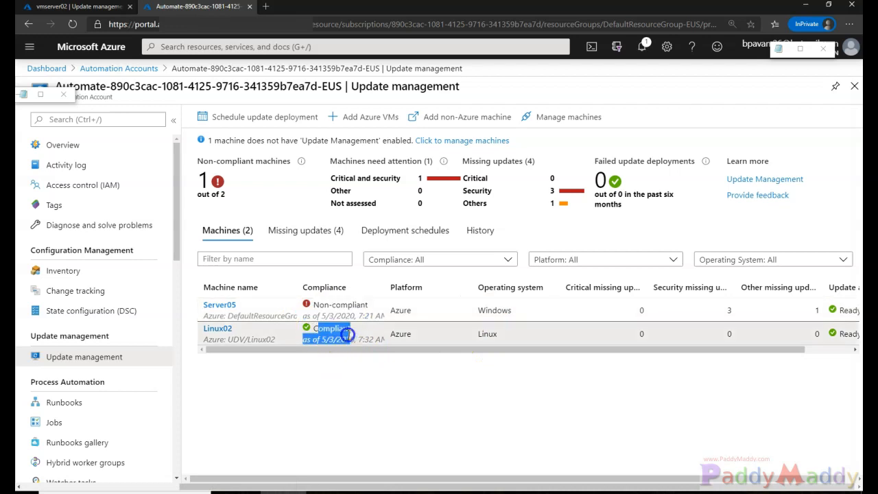
click(315, 307)
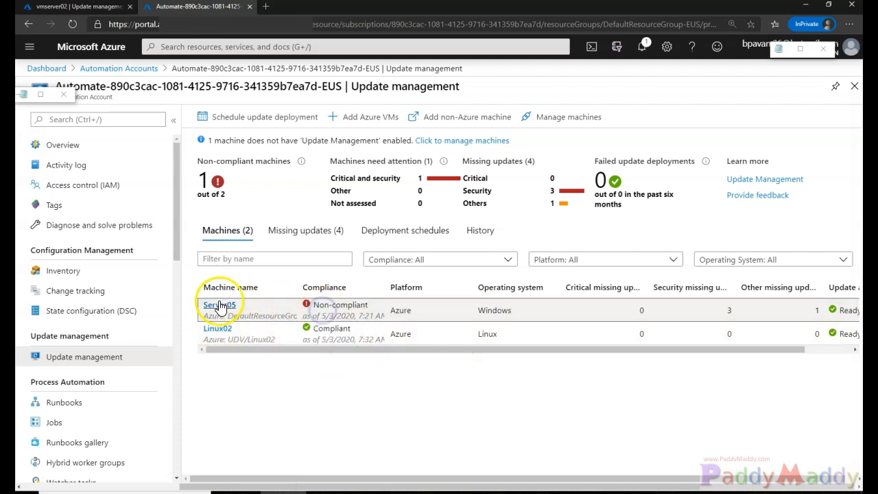
Bring back the automation accounts list and open the Update management page of the West US 2 account
drag(388, 489, 117, 472)
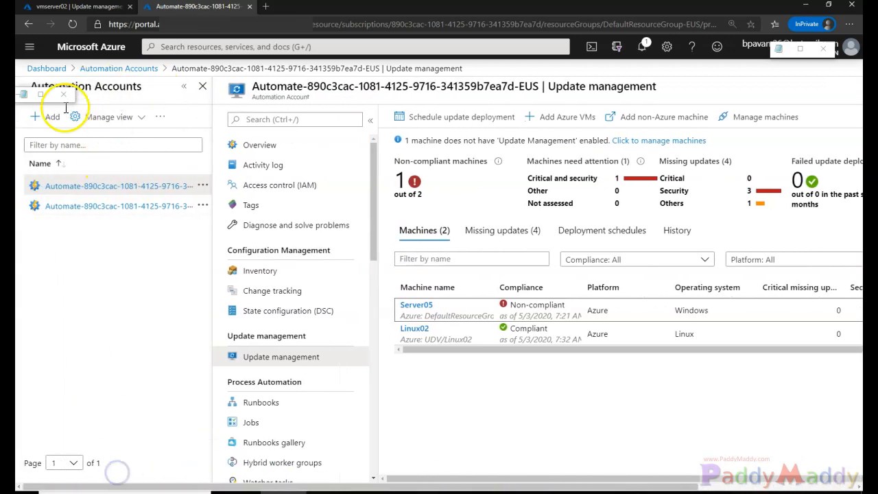
click(88, 206)
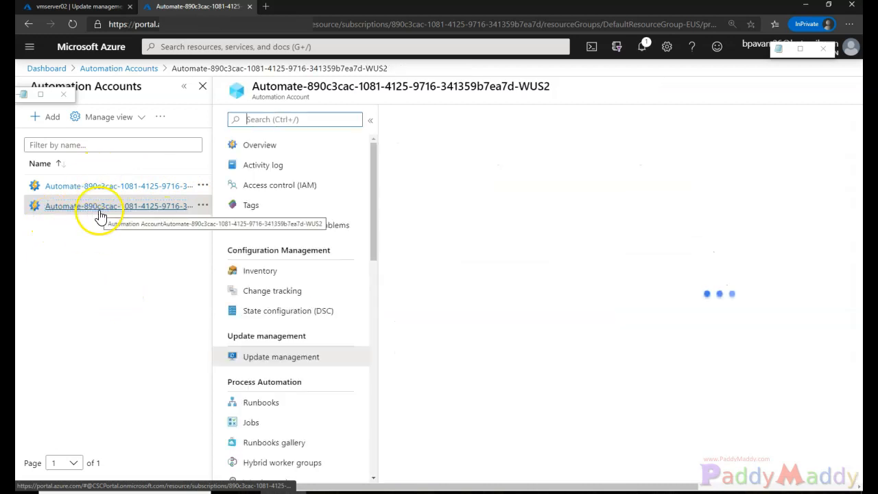
click(326, 351)
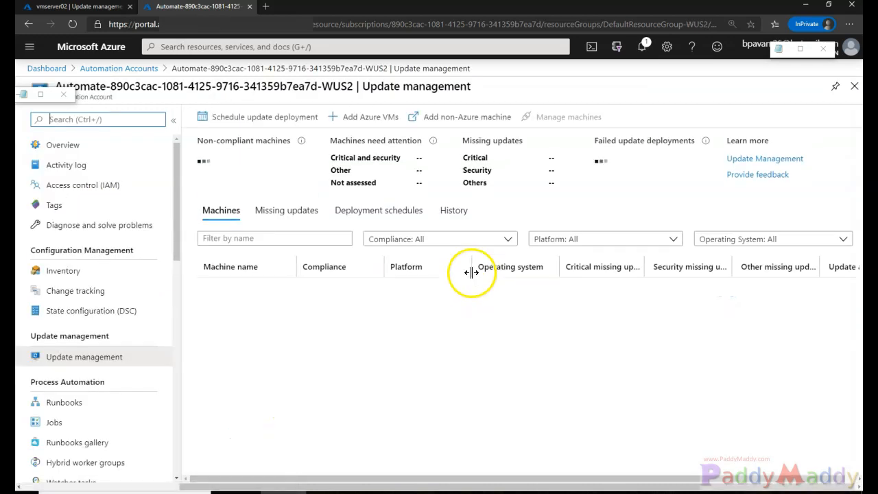
Check the West US 2 account's machines list and its missing updates
drag(299, 292, 451, 297)
click(518, 384)
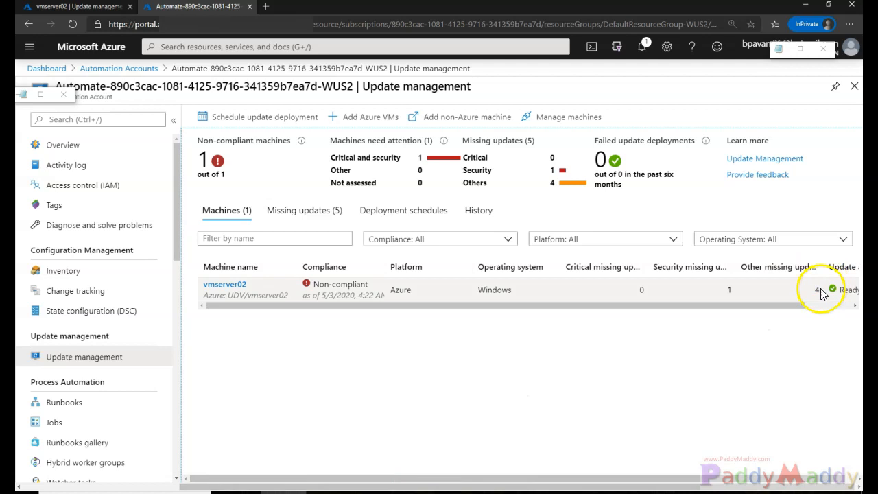
click(302, 210)
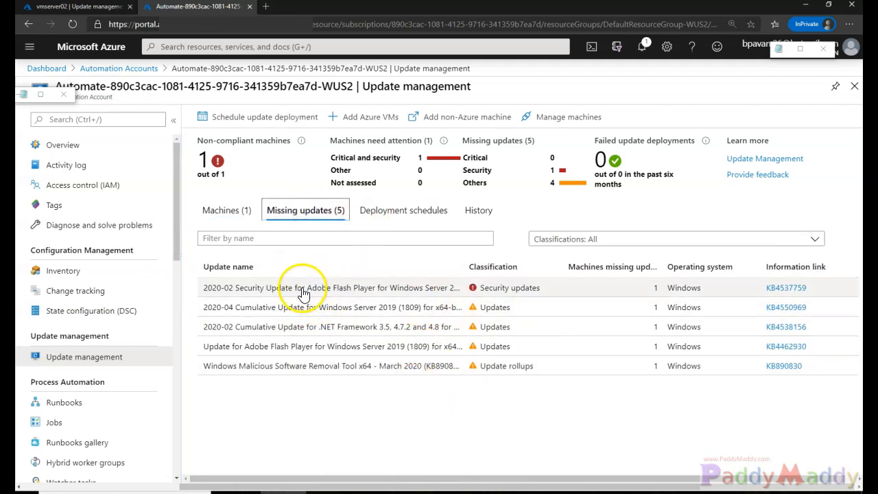
Start a new update deployment named Monthly Updates with Windows as the operating system
click(258, 117)
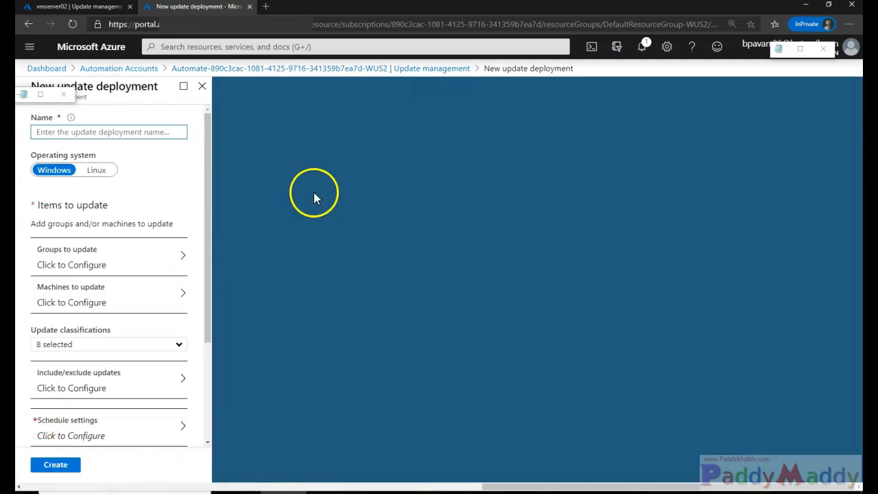
click(53, 126)
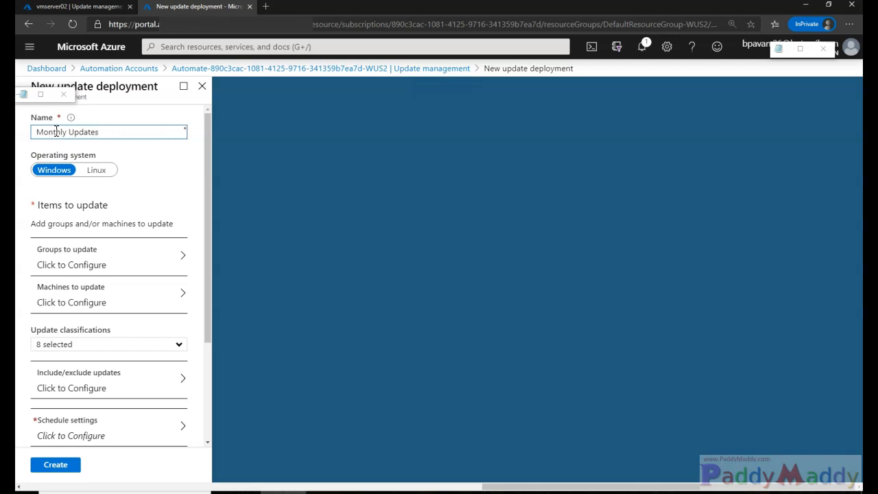
click(101, 170)
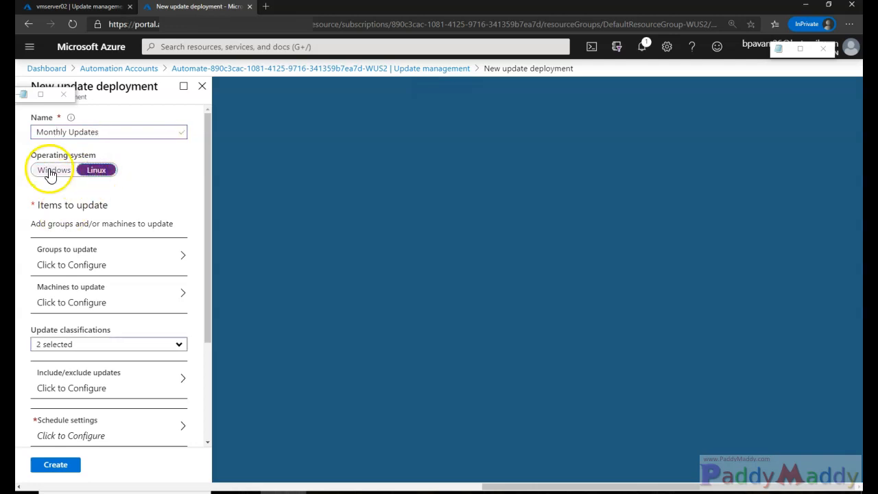
mouse_move(110, 158)
mouse_down()
mouse_move(72, 177)
mouse_move(117, 181)
mouse_move(104, 186)
mouse_up()
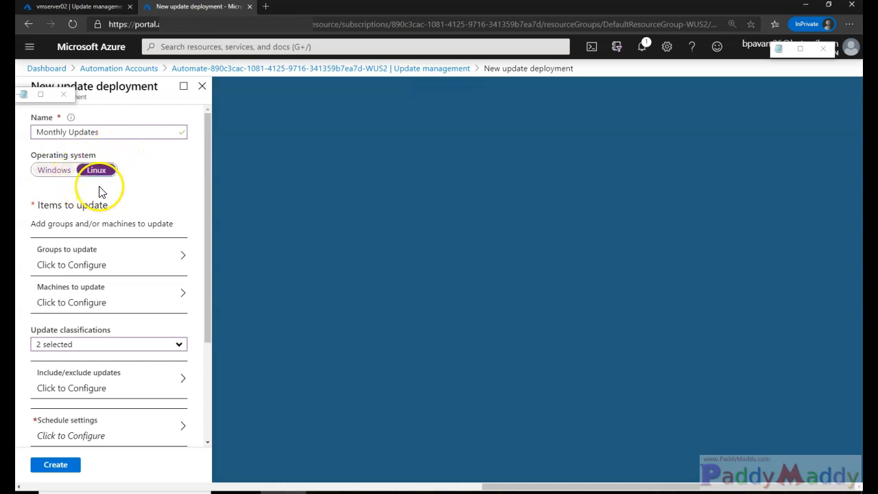
click(91, 225)
Open the deployment's groups to update and examine the Azure filters and the non-Azure saved search group
click(68, 260)
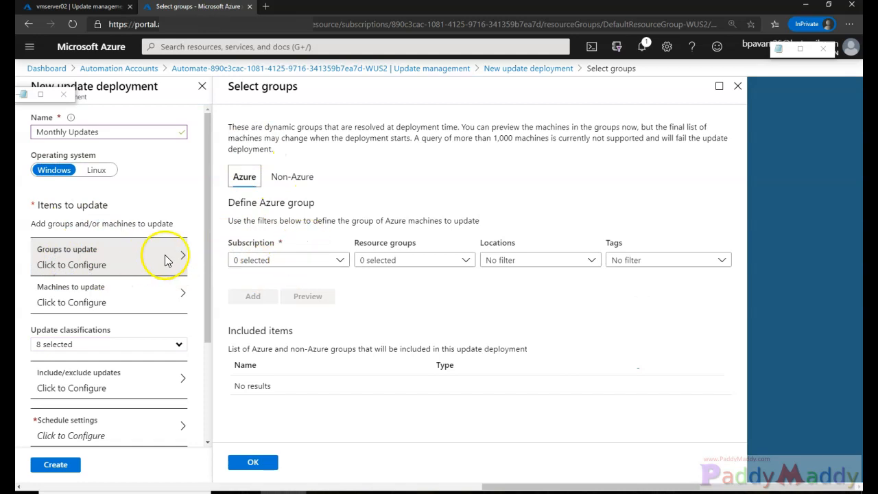
drag(229, 172, 248, 156)
mouse_move(302, 161)
mouse_down()
mouse_move(271, 182)
mouse_move(300, 168)
mouse_up()
key(Escape)
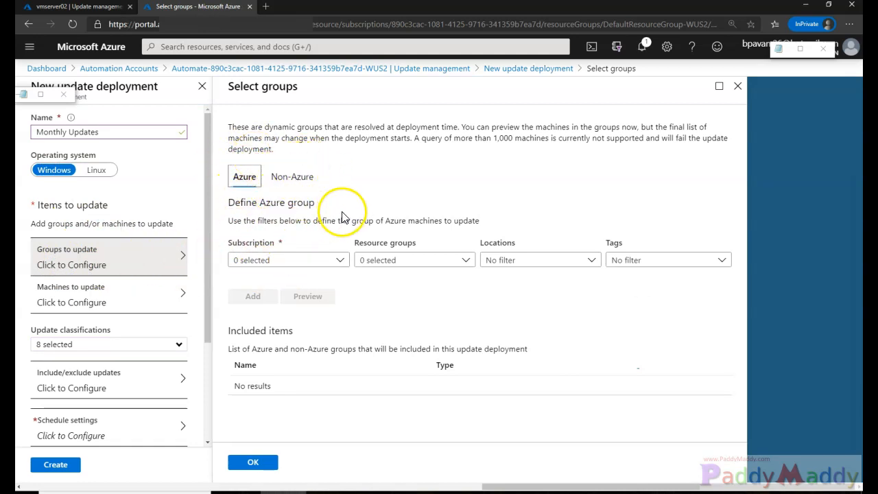
click(293, 180)
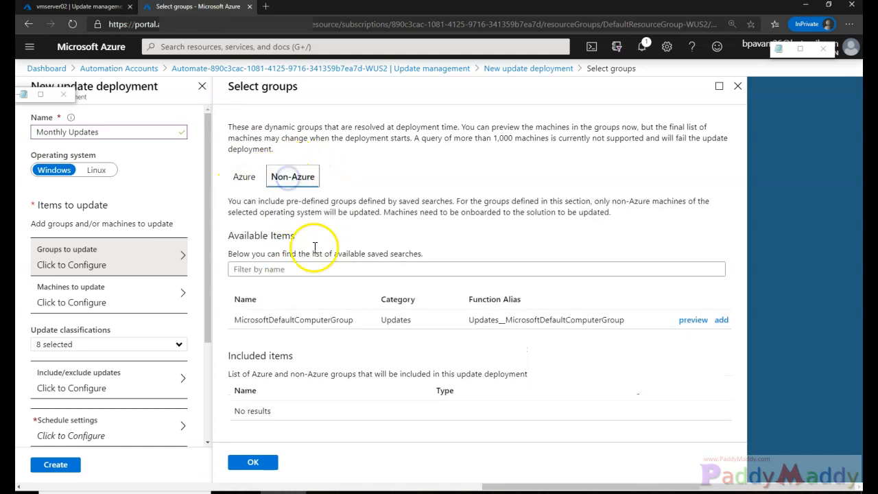
drag(269, 321, 284, 322)
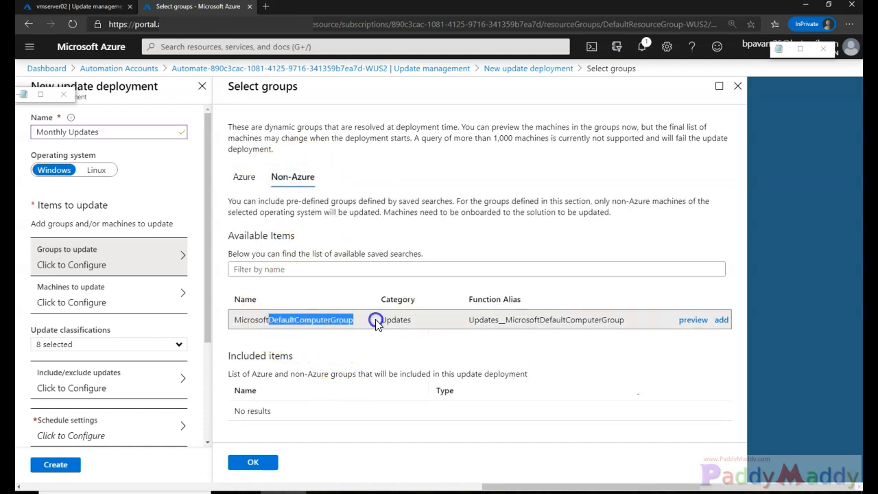
click(411, 332)
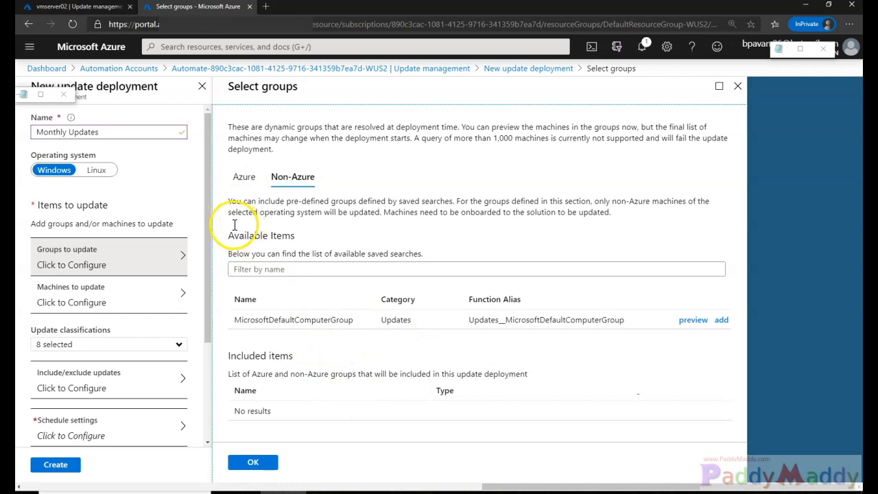
Add an Azure group covering the Old subscription to the deployment, without resource group, location or tag filters, and accept the selection
click(245, 178)
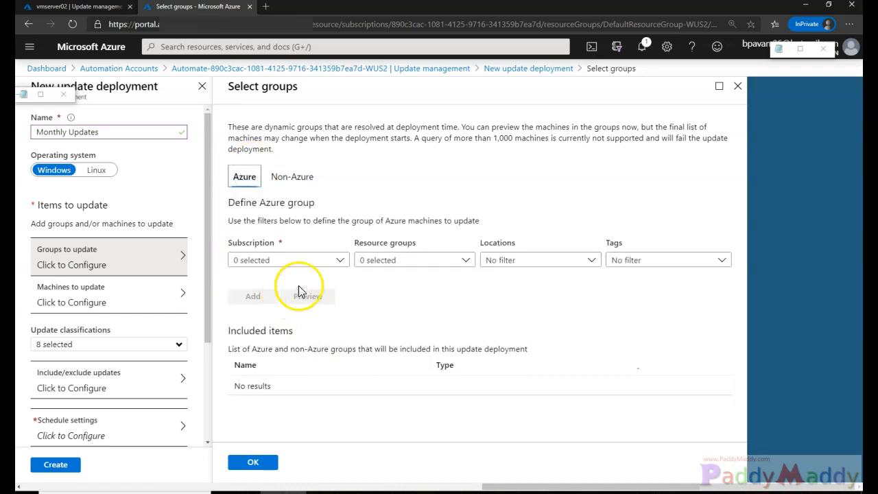
click(334, 260)
click(252, 323)
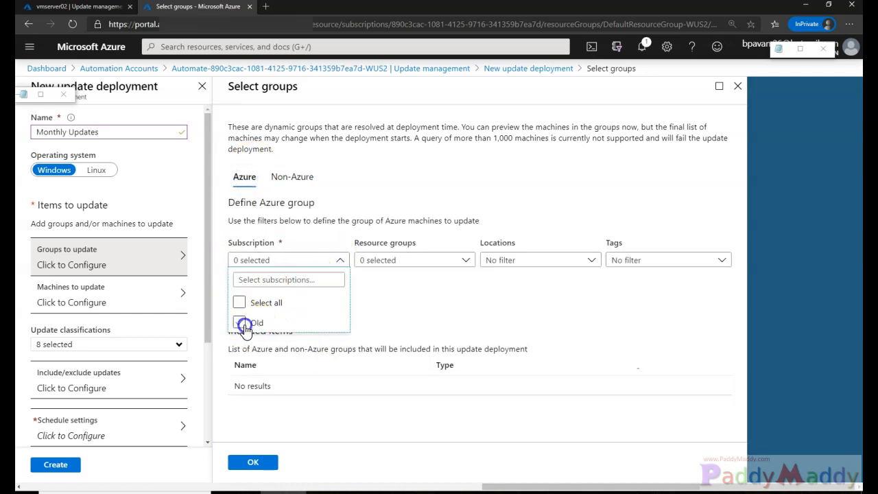
click(459, 291)
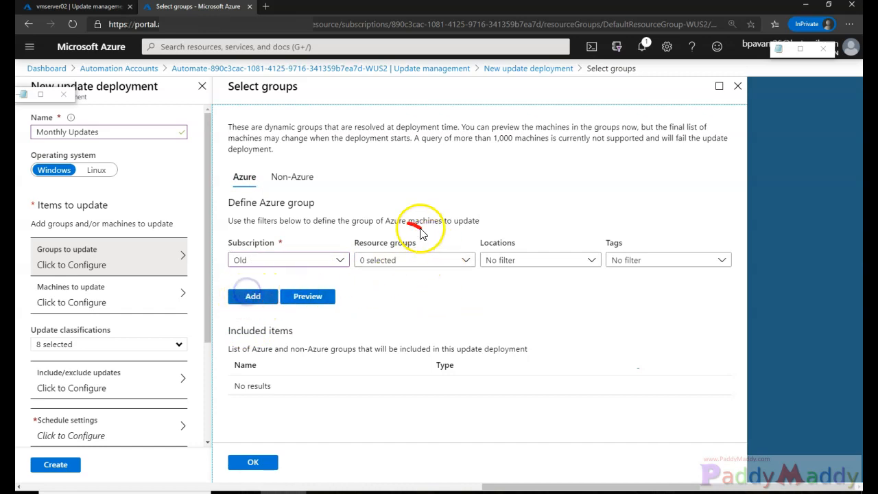
drag(415, 227, 431, 237)
mouse_move(518, 219)
mouse_down()
mouse_move(485, 286)
mouse_move(537, 243)
mouse_up()
mouse_move(672, 238)
mouse_down()
mouse_move(689, 293)
mouse_move(597, 228)
mouse_up()
click(252, 296)
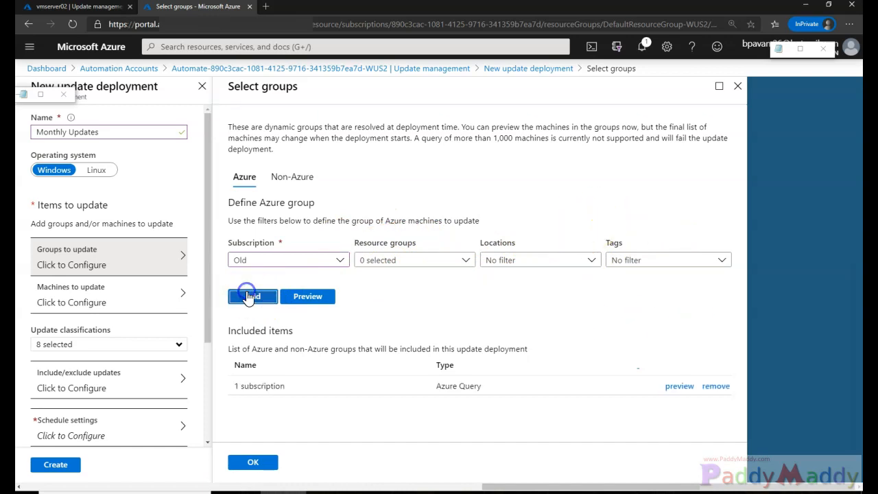
click(255, 465)
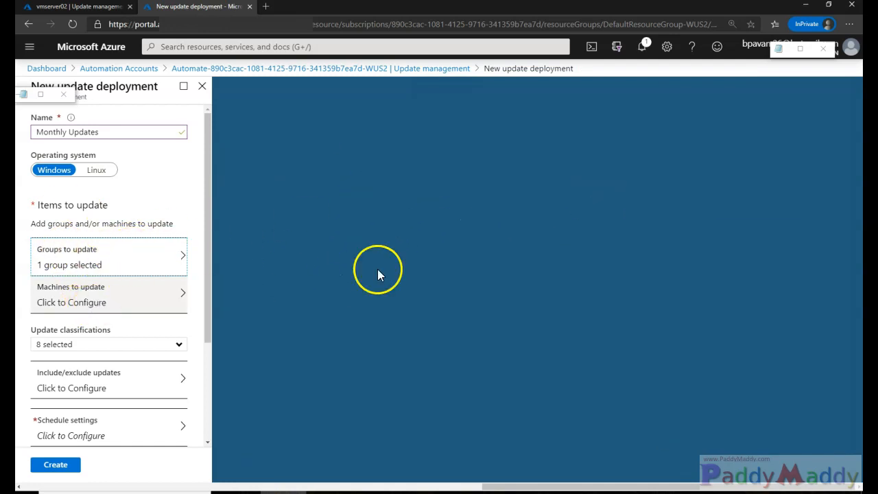
Open the deployment's machines to update and set the selection type to Machines
click(99, 302)
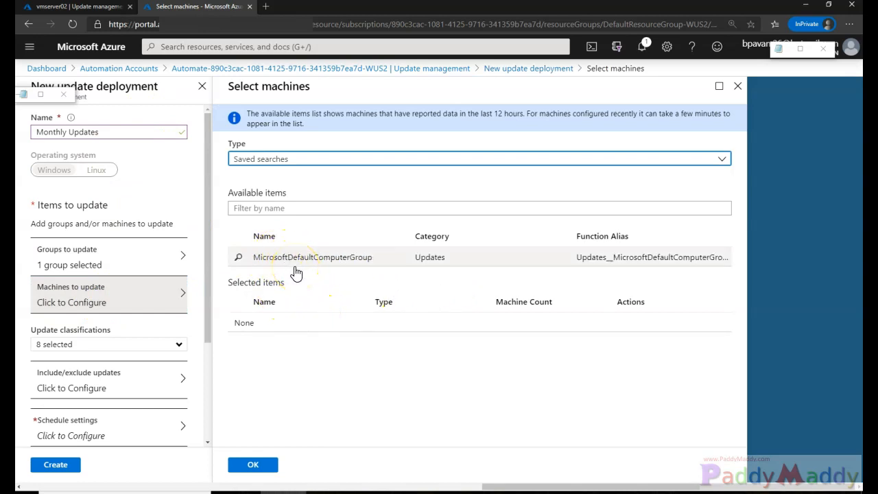
drag(278, 140, 285, 134)
click(255, 324)
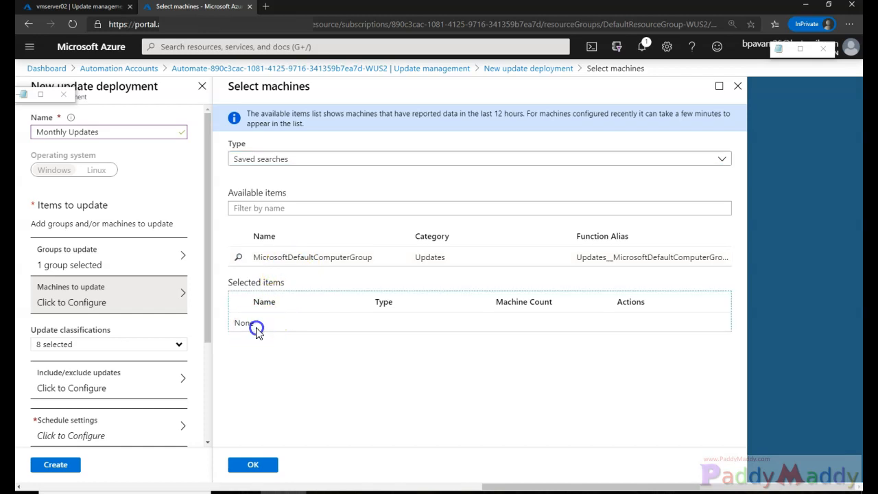
click(271, 209)
click(258, 159)
click(264, 221)
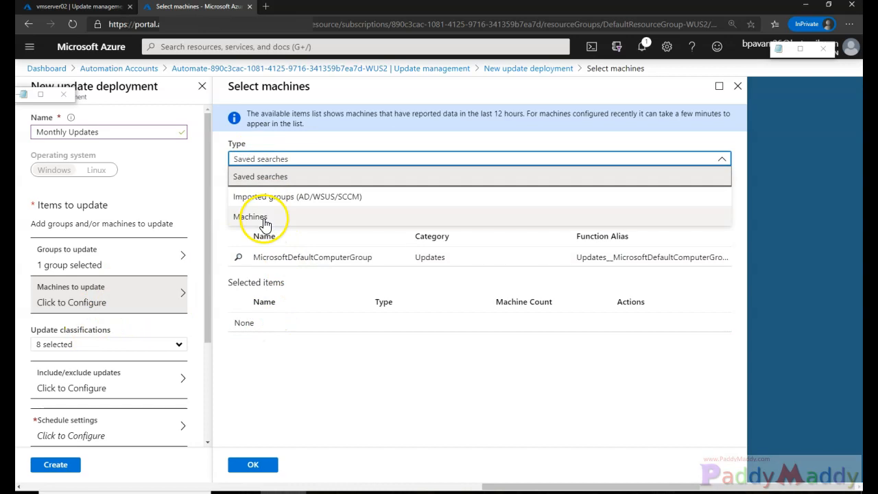
click(264, 220)
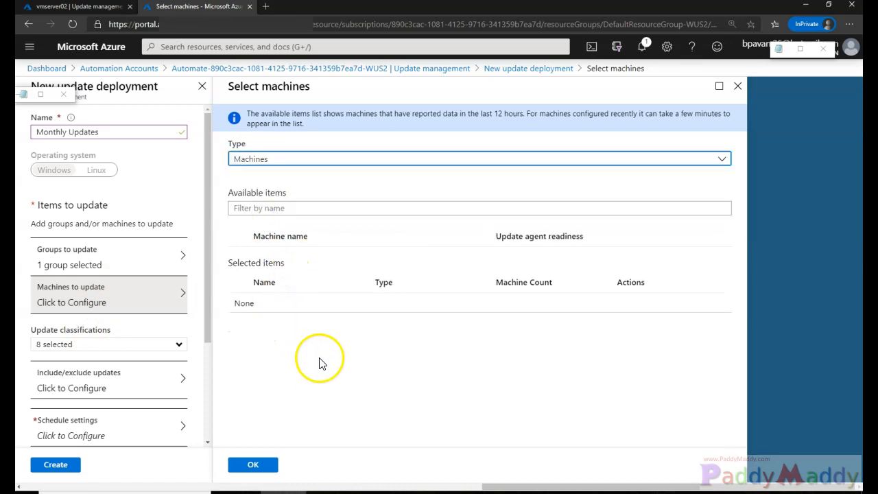
Add vmserver02 to the selected items and accept the machine selection
drag(262, 261, 334, 265)
click(359, 398)
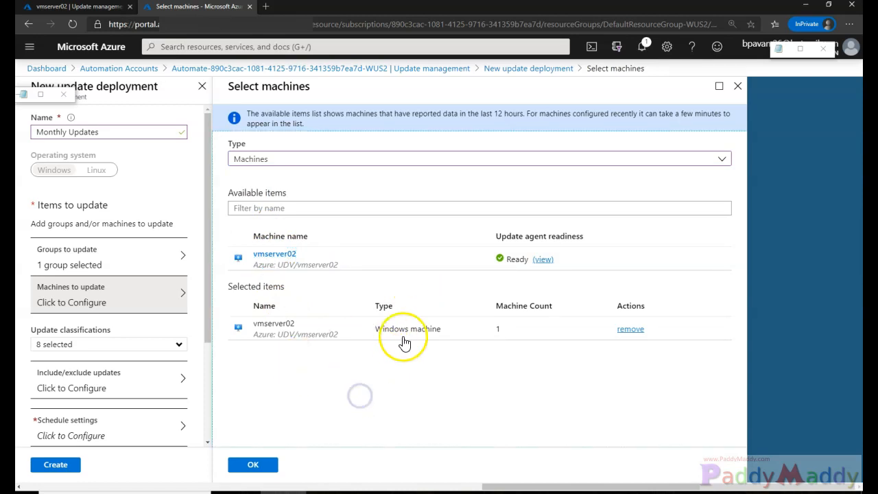
click(337, 264)
drag(375, 329, 473, 334)
click(243, 464)
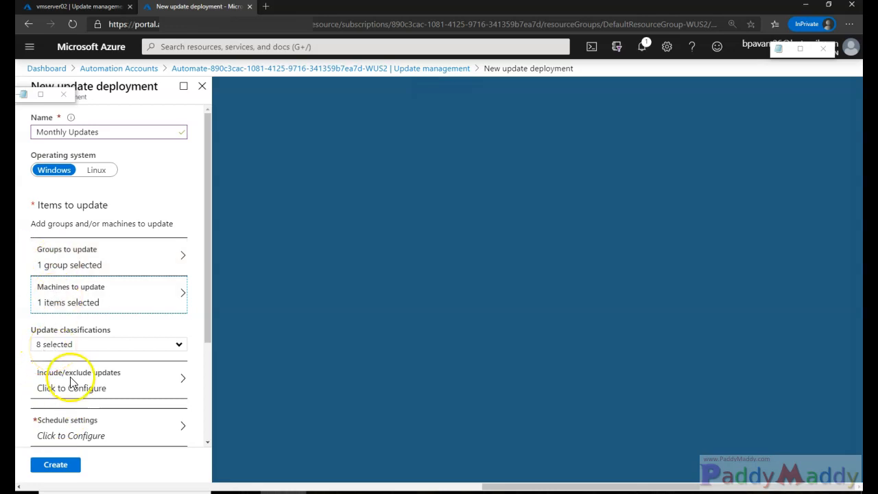
Limit the update classifications to Critical updates, Security updates and Definition updates
click(76, 349)
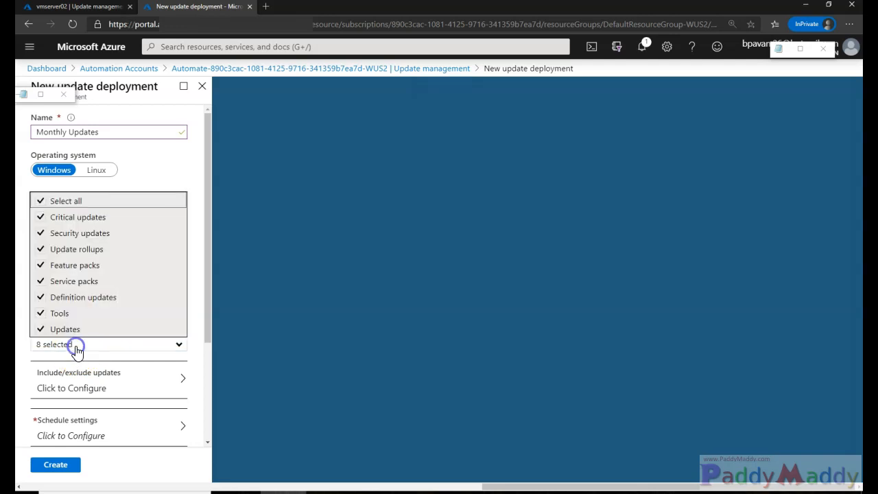
click(39, 201)
click(40, 216)
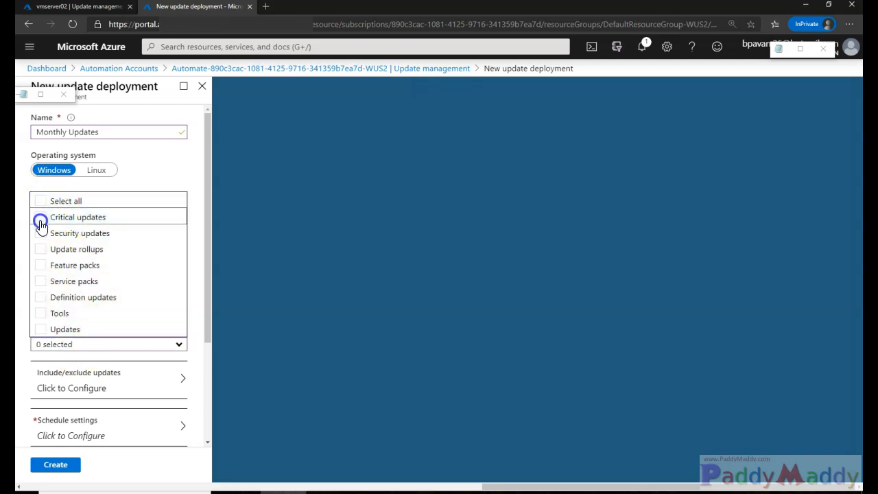
click(40, 233)
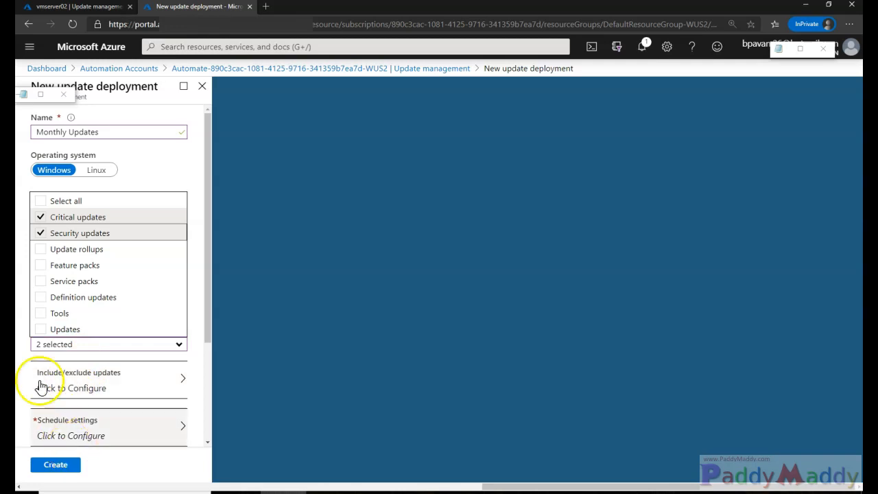
click(41, 299)
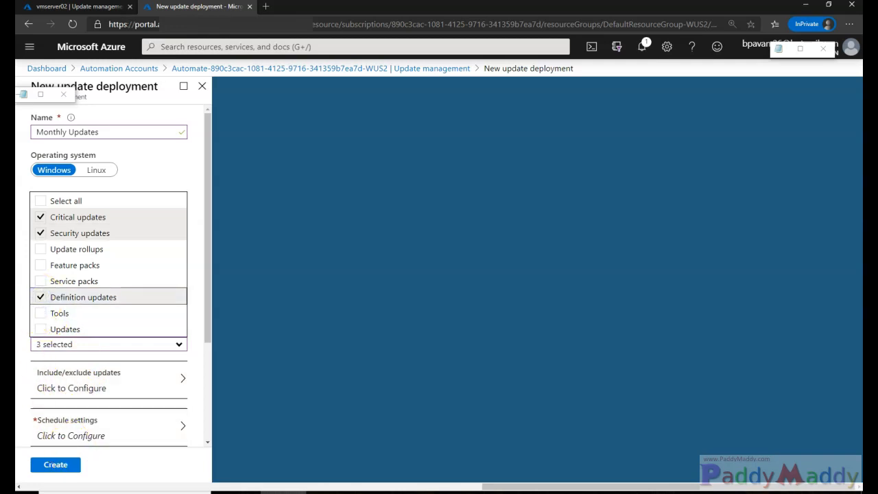
click(196, 353)
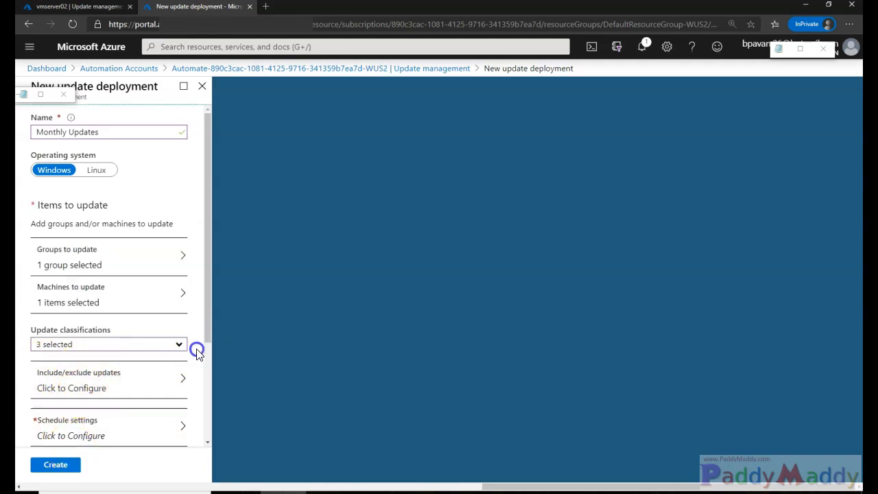
Review the deployment's include and exclude options for specific KB IDs and accept them without adding any entries
click(121, 387)
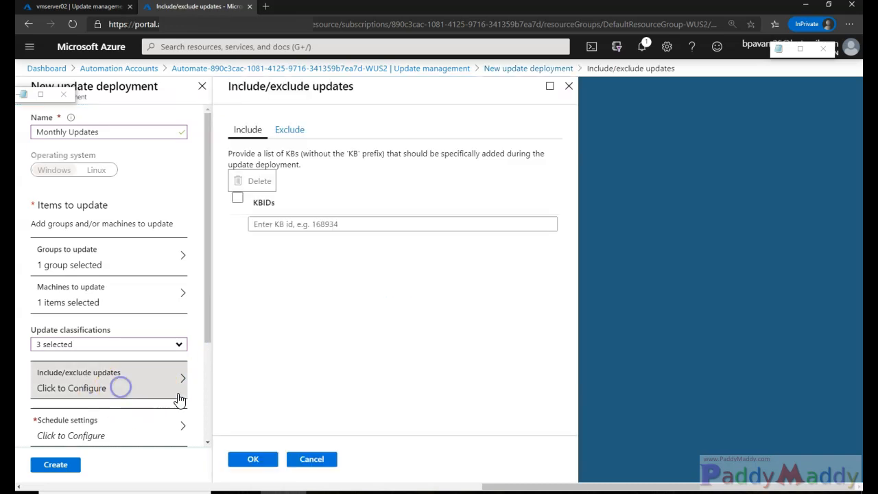
click(295, 225)
click(290, 130)
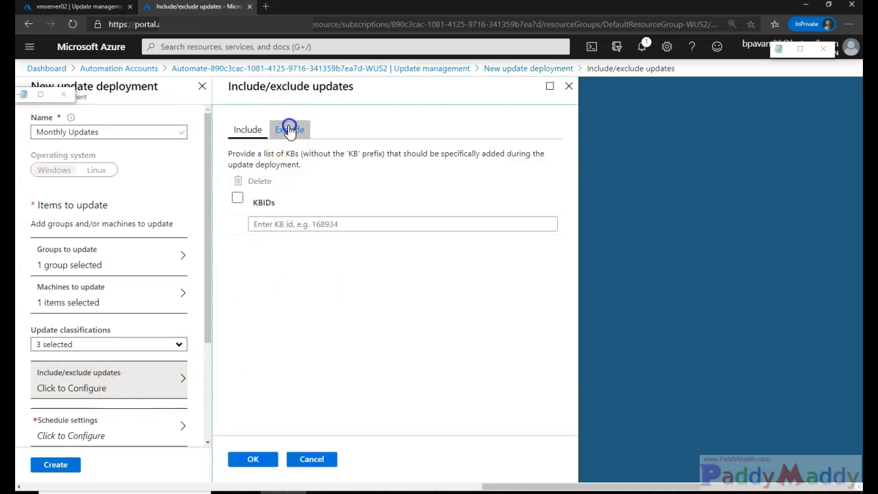
click(240, 128)
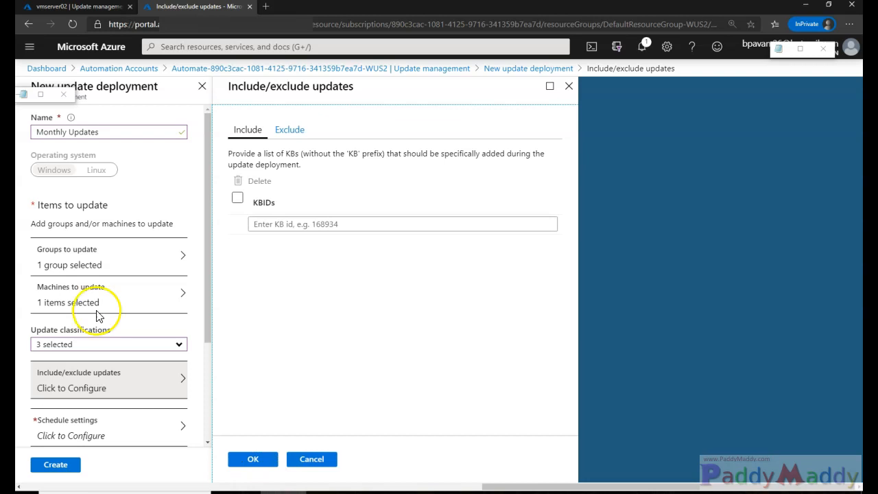
drag(231, 112, 237, 123)
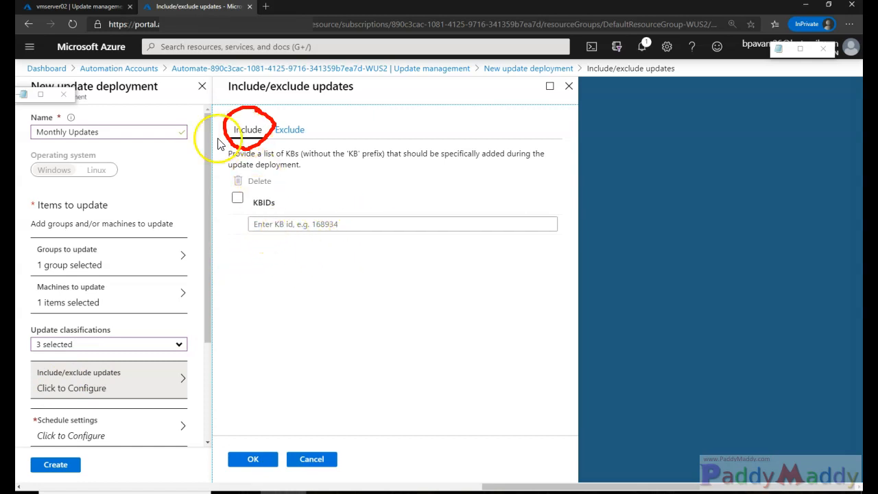
drag(275, 140, 313, 114)
drag(283, 148, 405, 105)
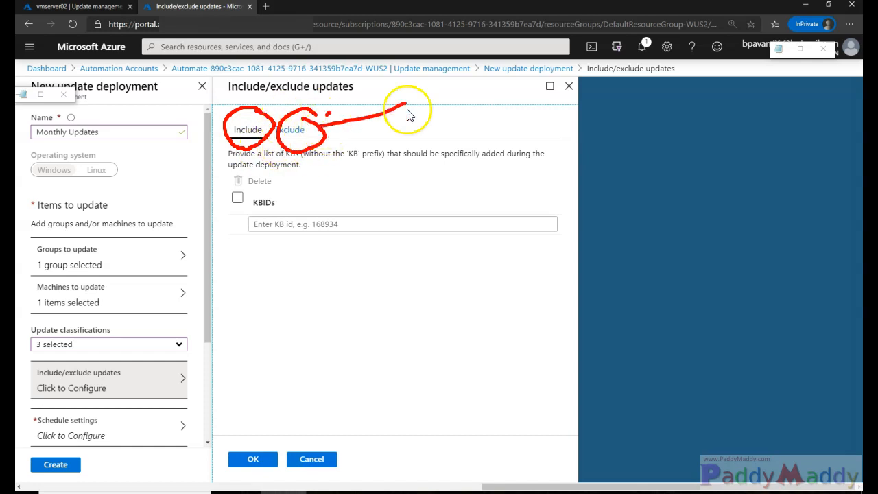
drag(306, 118, 326, 135)
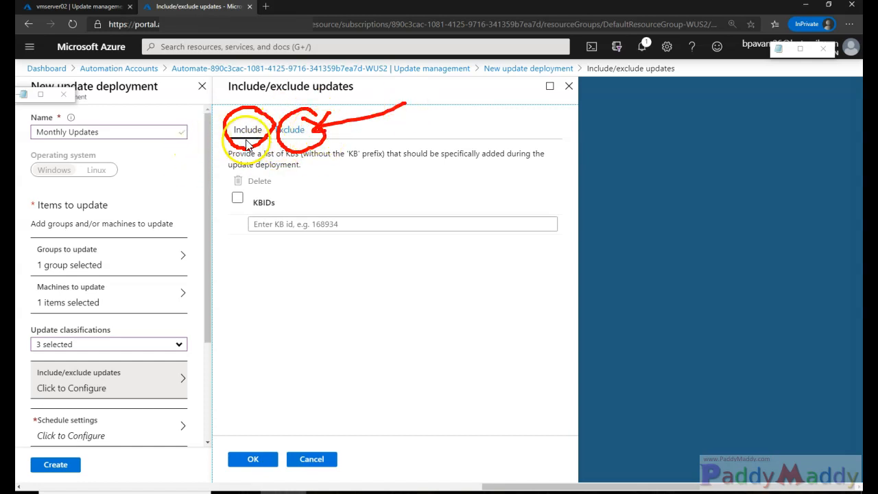
mouse_move(235, 366)
mouse_down()
mouse_move(280, 270)
mouse_move(241, 275)
mouse_up()
drag(267, 240, 288, 255)
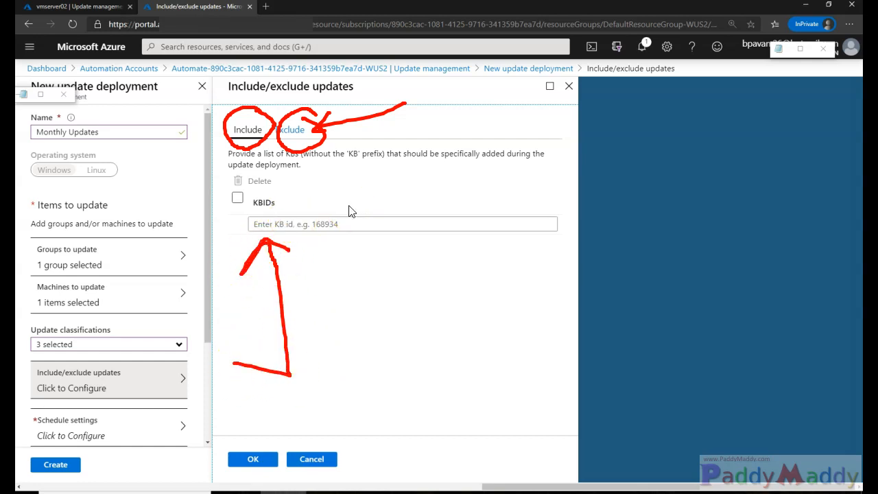
key(Escape)
click(253, 459)
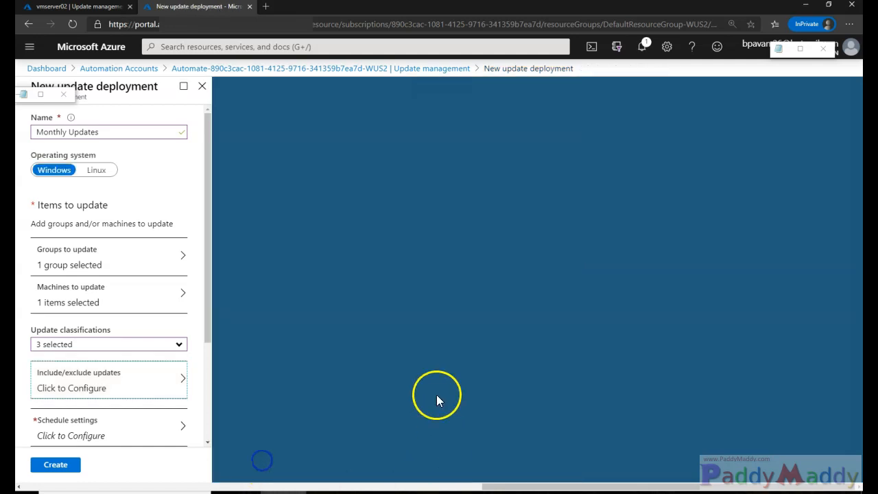
Open the deployment's schedule settings and set the start to 05/03/2020 at 8:15 AM in United States - Pacific Time
scroll(117, 412, down, 1)
click(96, 381)
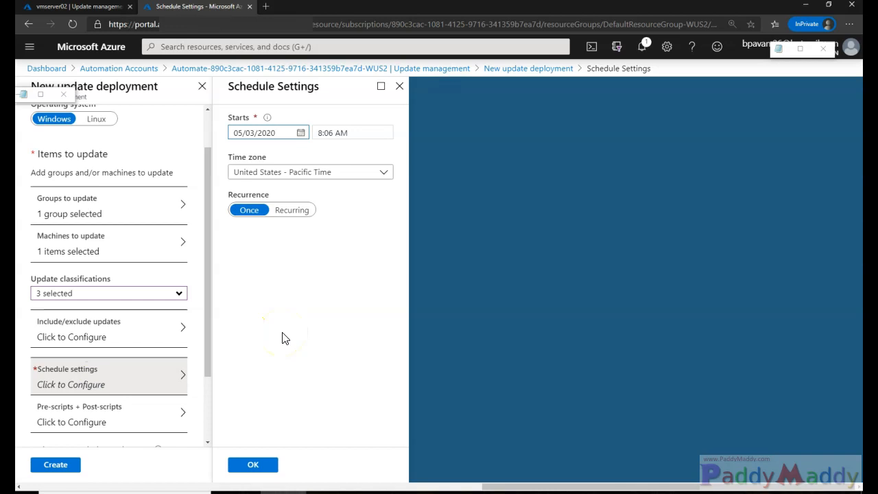
click(275, 133)
drag(246, 86, 284, 87)
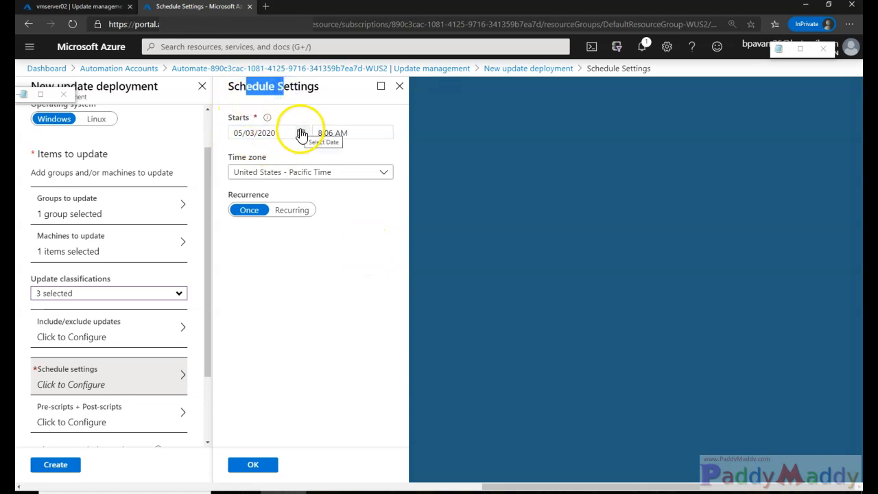
click(324, 133)
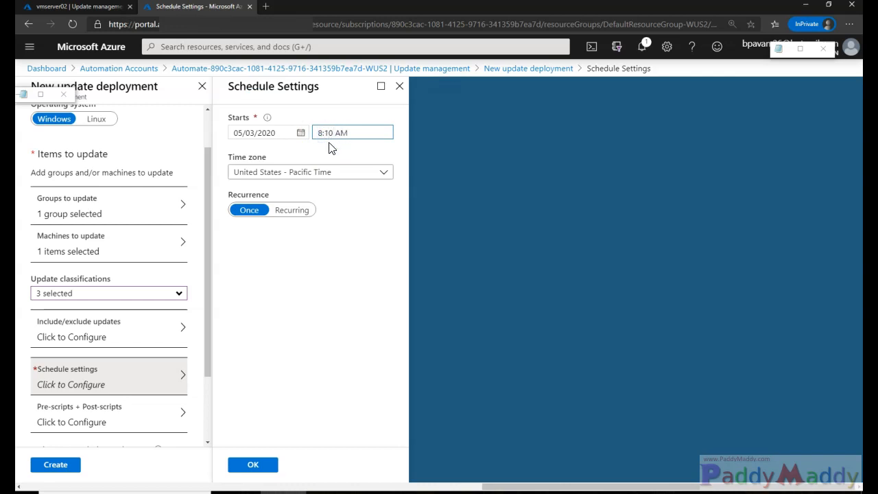
click(333, 261)
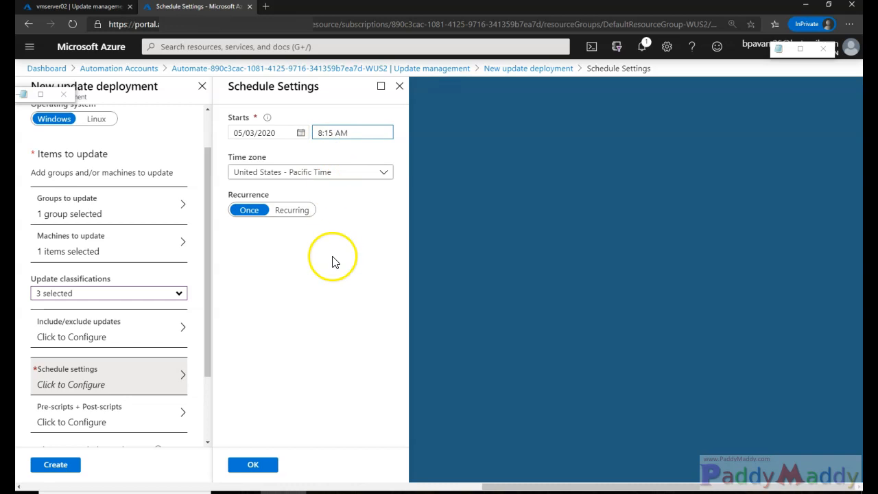
click(296, 180)
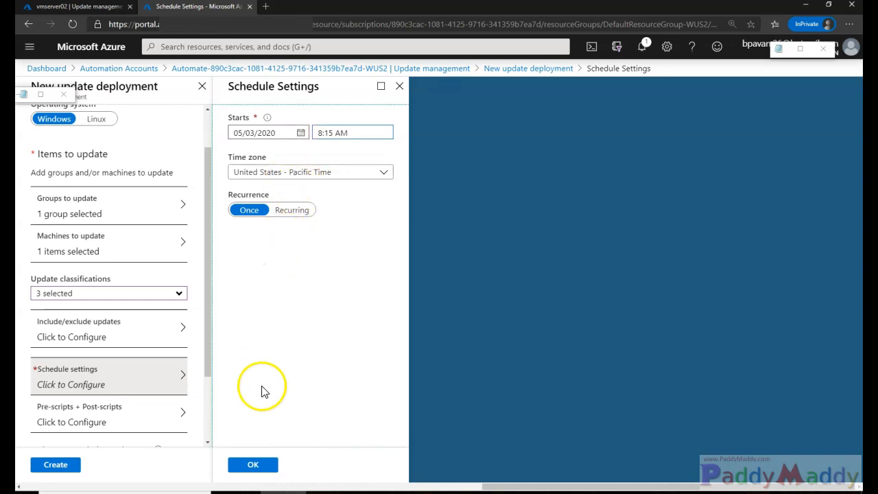
Set the schedule to recur every 1 month and examine the Month days calendar for choosing run days
click(292, 210)
click(267, 260)
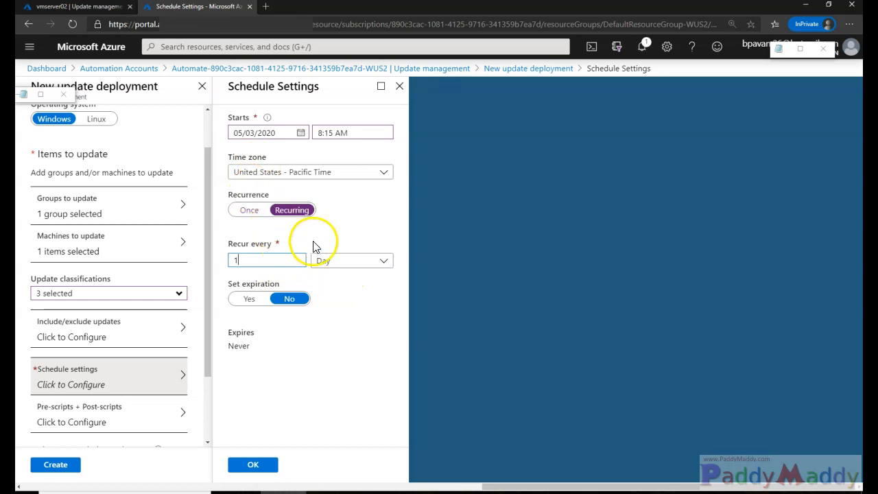
mouse_move(254, 236)
mouse_down()
mouse_move(212, 245)
mouse_move(255, 240)
mouse_up()
mouse_move(350, 228)
mouse_down()
mouse_move(358, 291)
mouse_move(378, 261)
mouse_move(383, 274)
mouse_up()
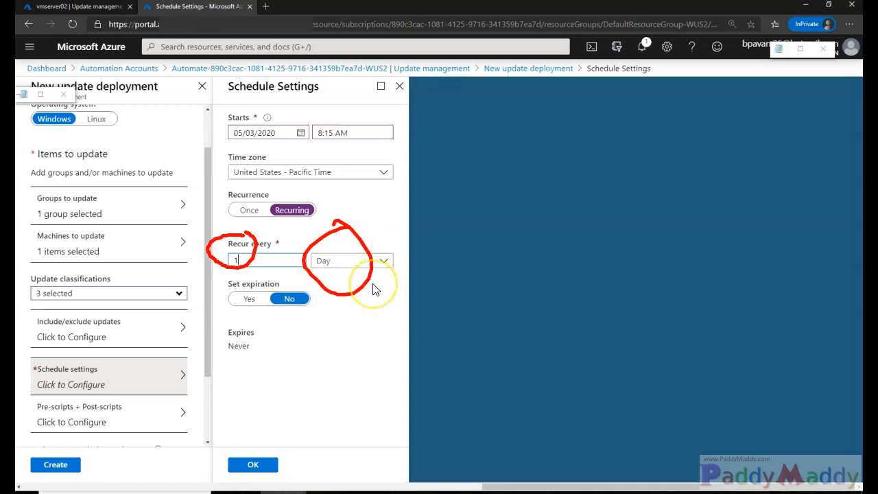
key(Escape)
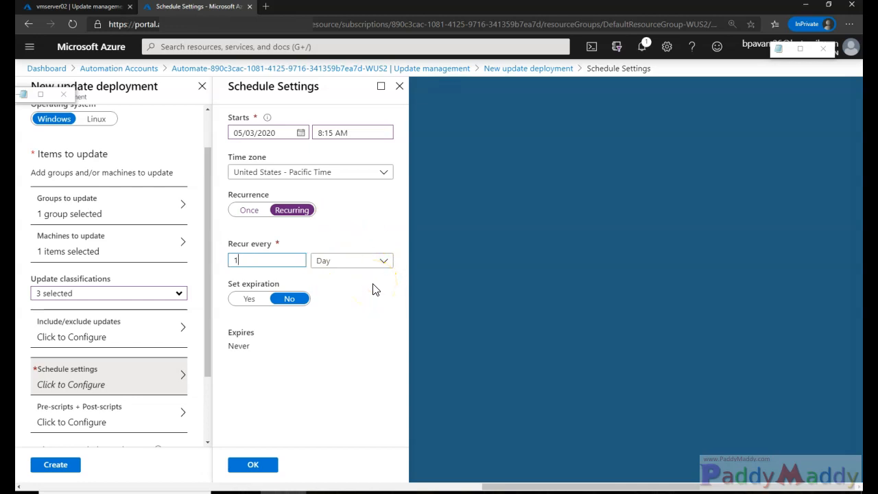
click(322, 263)
click(339, 352)
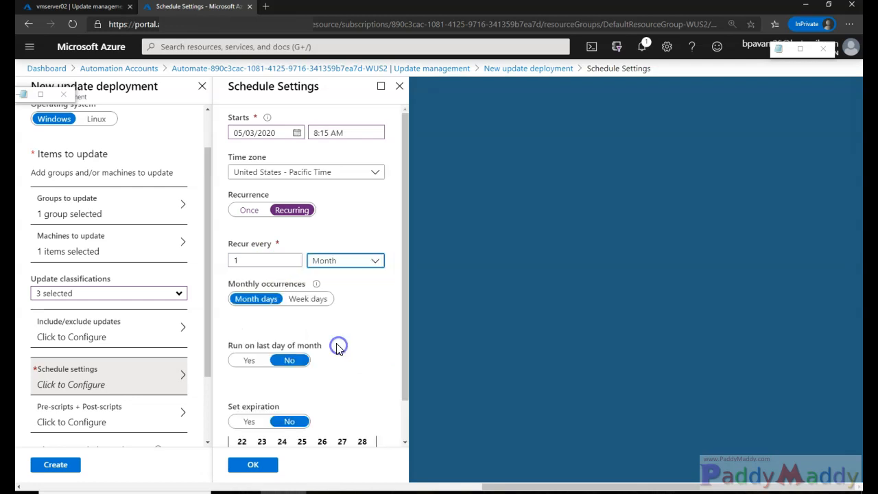
scroll(349, 384, down, 1)
mouse_move(335, 247)
mouse_down()
mouse_move(301, 267)
mouse_move(300, 253)
mouse_up()
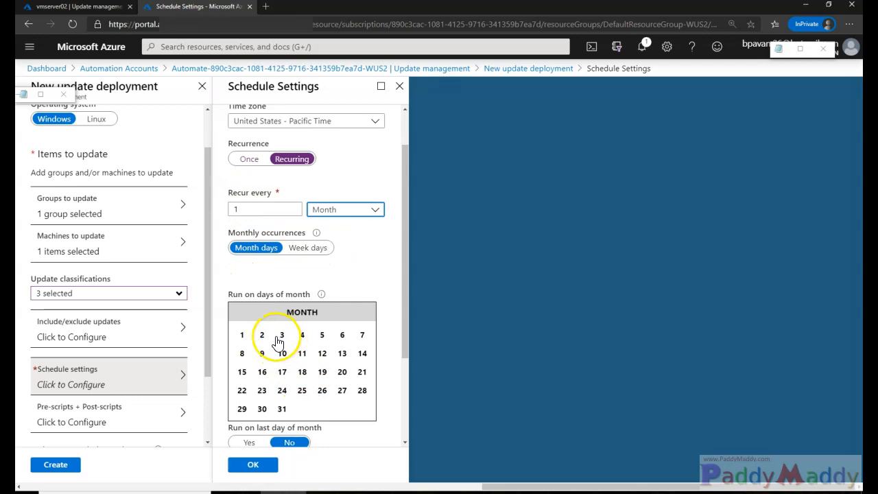
scroll(286, 367, up, 1)
scroll(329, 370, down, 1)
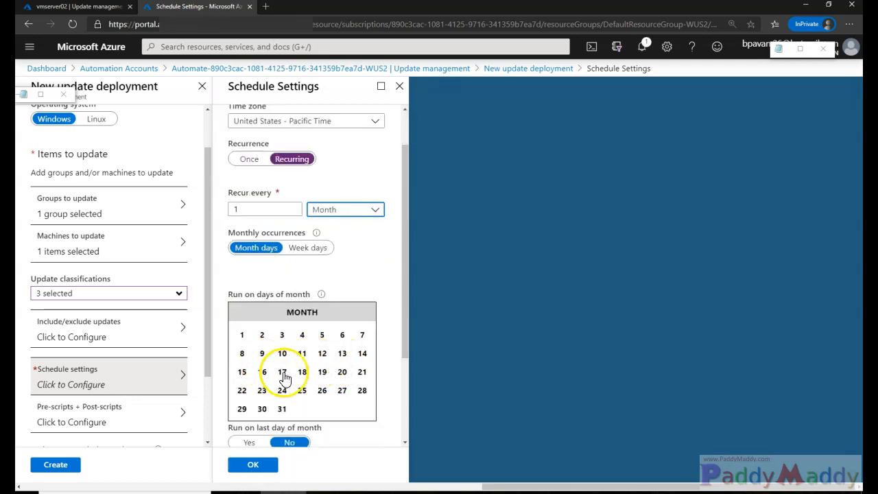
Try Week days as the monthly occurrence, choosing the second Wednesday and changing the occurrence to First
click(302, 251)
click(285, 325)
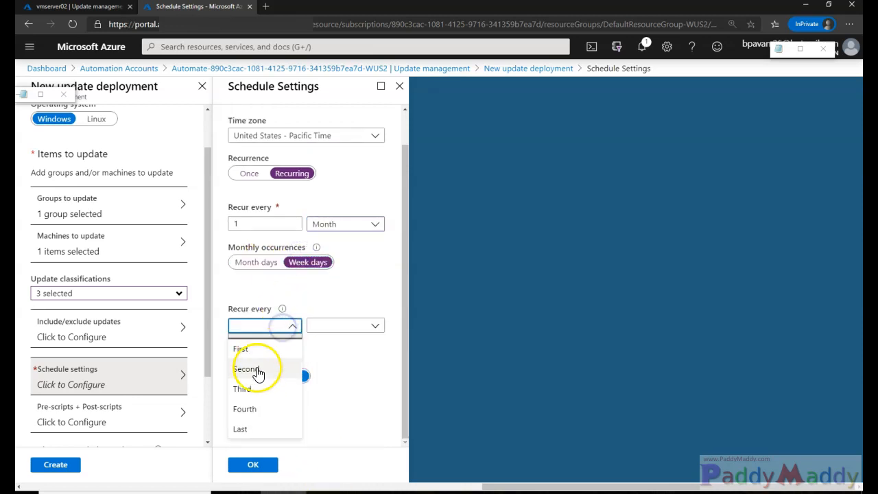
click(257, 371)
click(329, 329)
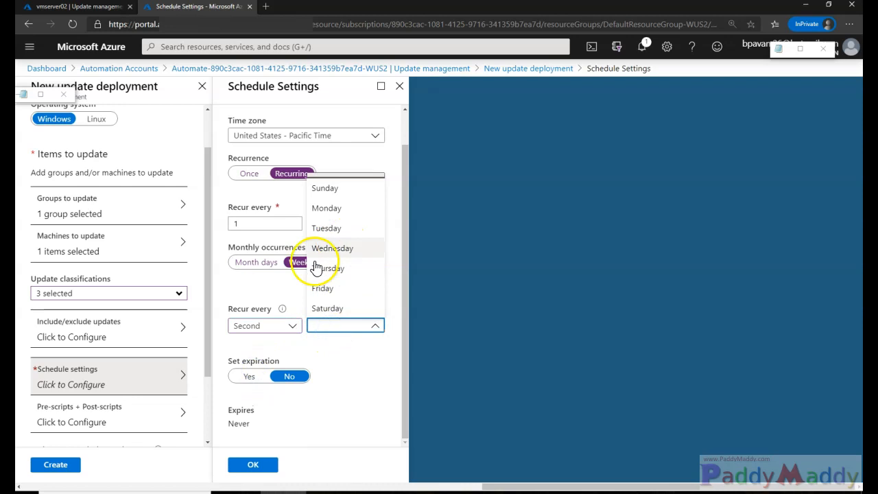
click(333, 248)
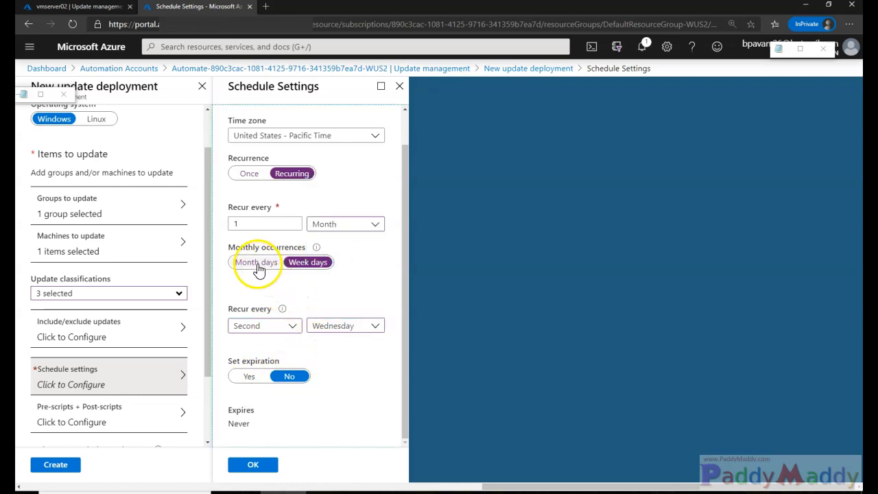
click(293, 328)
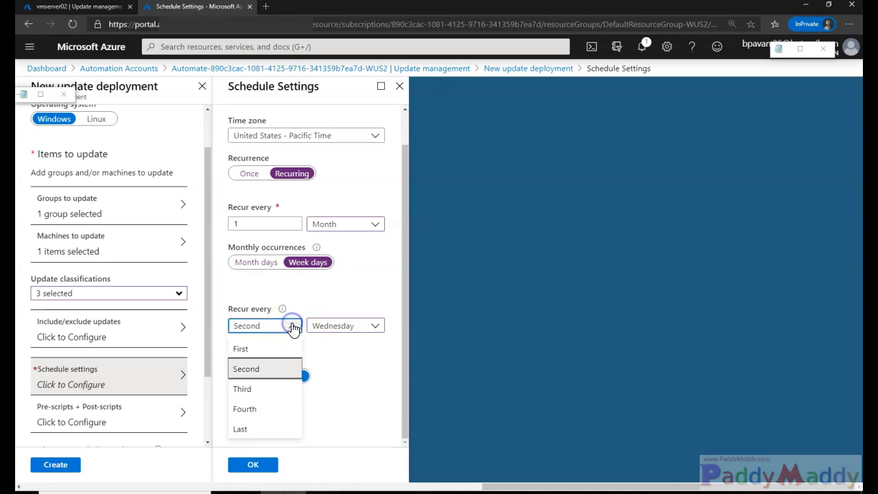
click(265, 350)
Return the monthly occurrences to Month days, set the recurrence to Once and accept the schedule settings
click(254, 264)
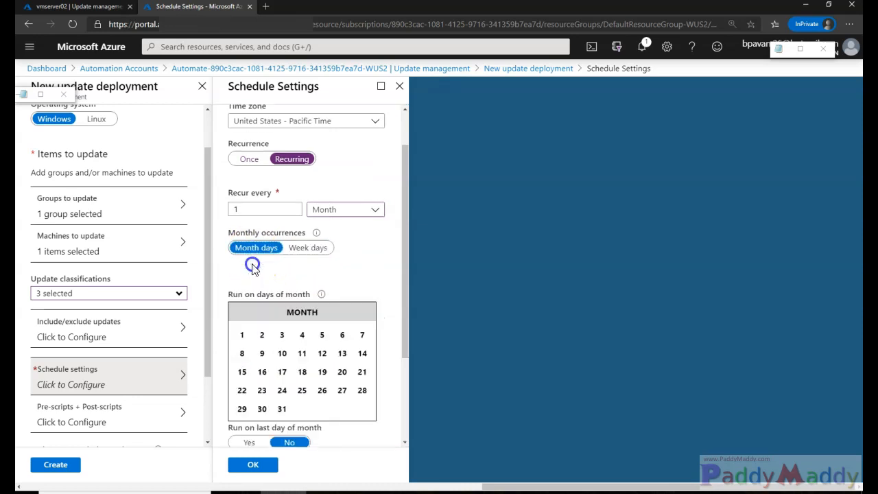
click(341, 335)
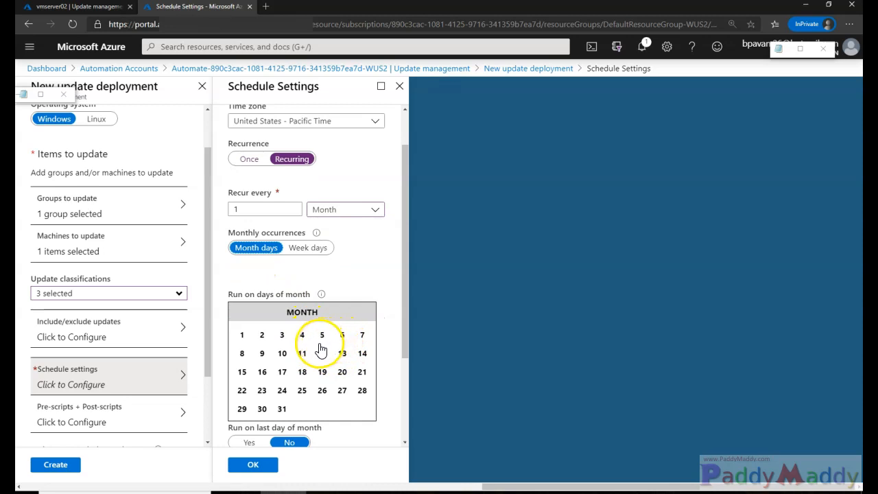
click(361, 287)
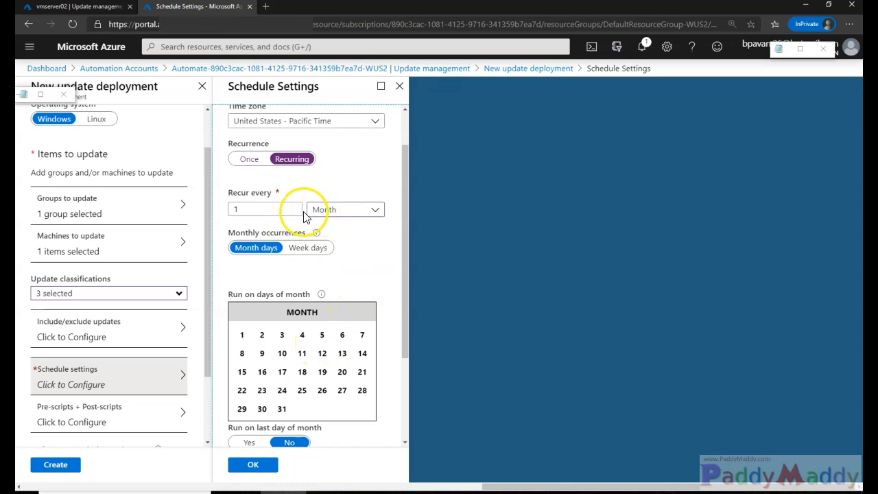
click(250, 159)
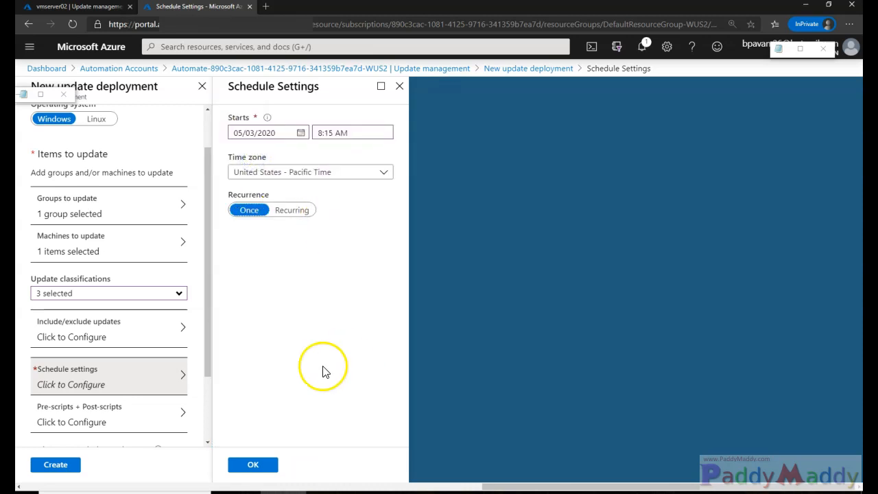
click(260, 465)
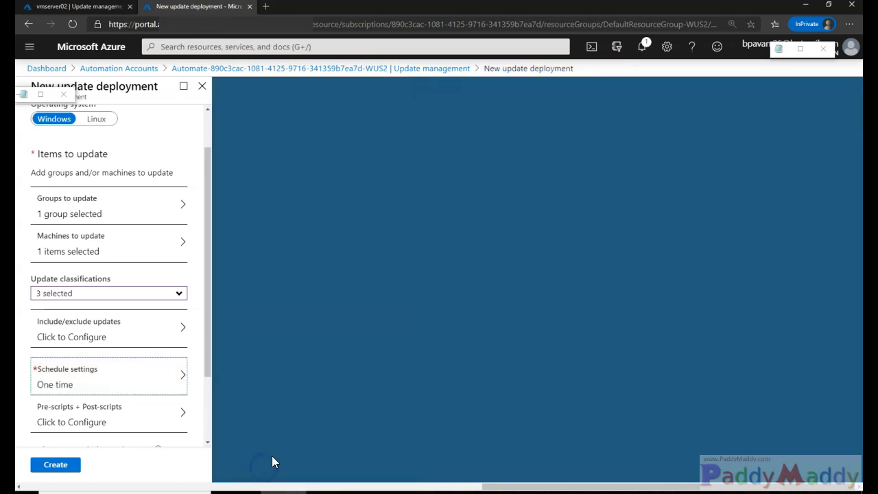
Review the available pre-scripts and post-scripts for the deployment and accept the selection without adding any
scroll(155, 418, down, 3)
click(109, 327)
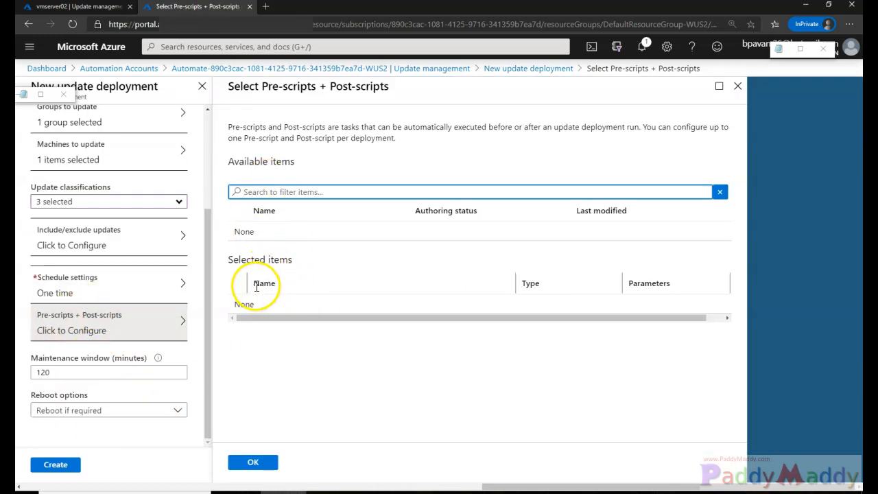
mouse_move(88, 302)
mouse_down()
mouse_move(114, 333)
mouse_move(110, 296)
mouse_up()
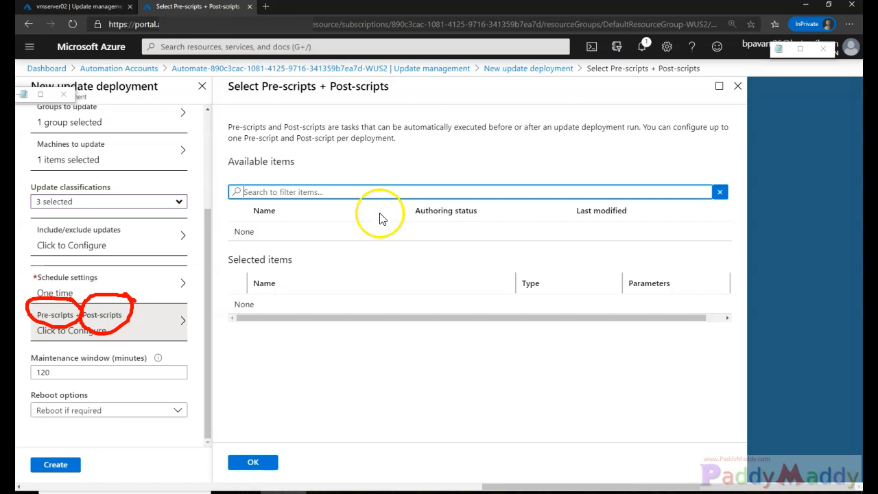
click(343, 374)
drag(261, 165, 326, 177)
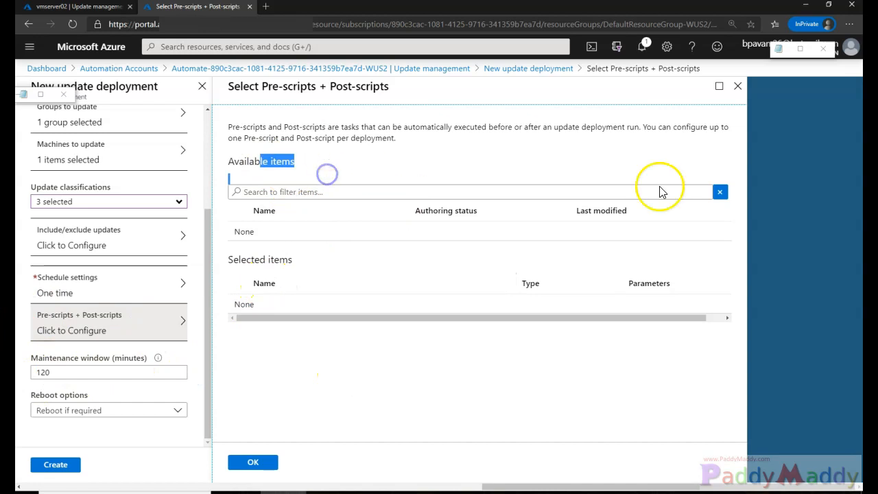
click(560, 212)
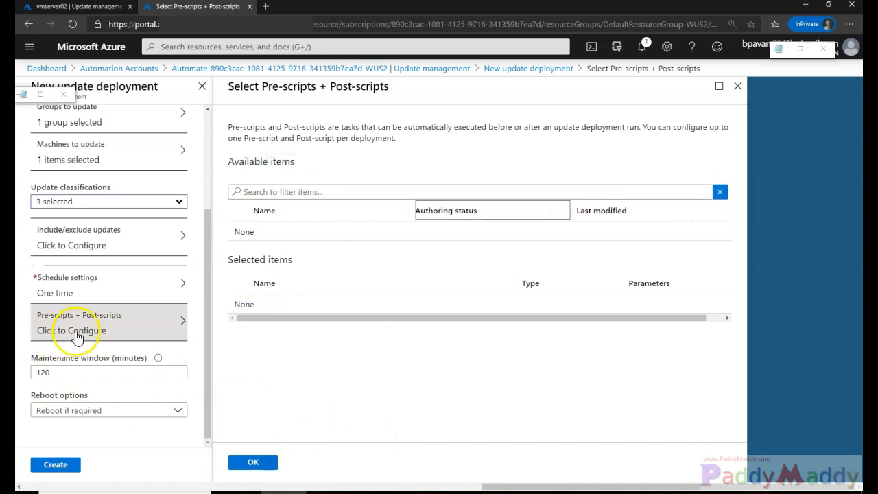
click(291, 262)
click(719, 86)
drag(554, 485, 477, 484)
click(42, 463)
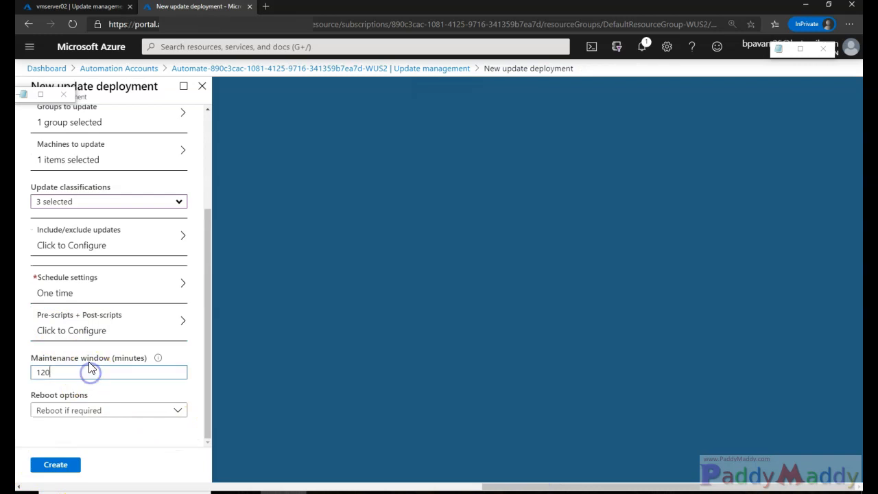
Read the help on the maintenance window for its permitted duration and the time reserved for restarts
mouse_move(158, 358)
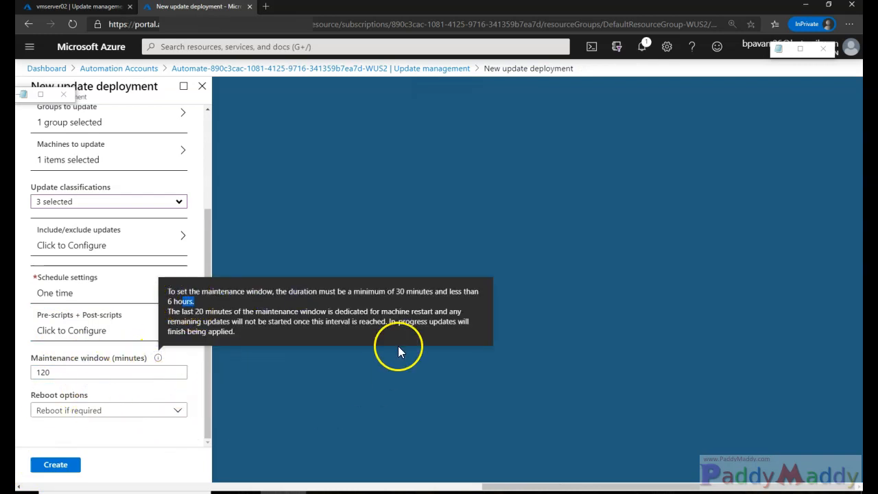
drag(393, 301, 435, 301)
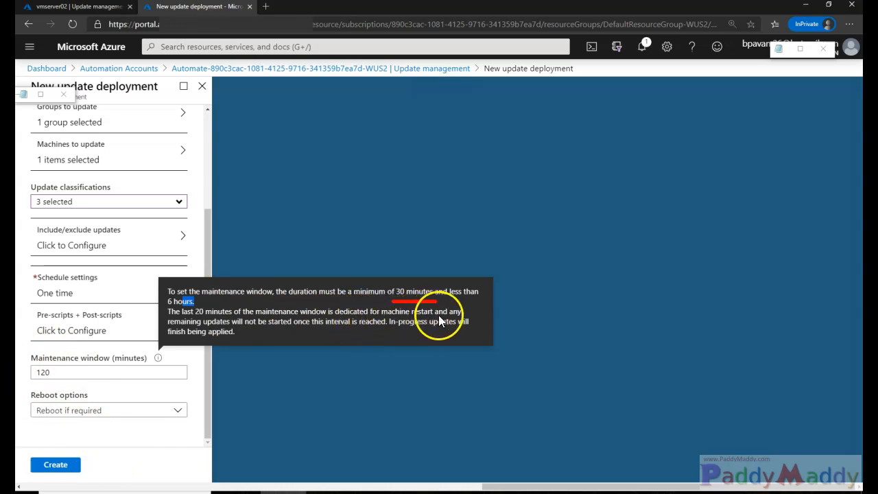
mouse_move(435, 313)
mouse_down()
mouse_move(341, 289)
mouse_move(306, 294)
mouse_up()
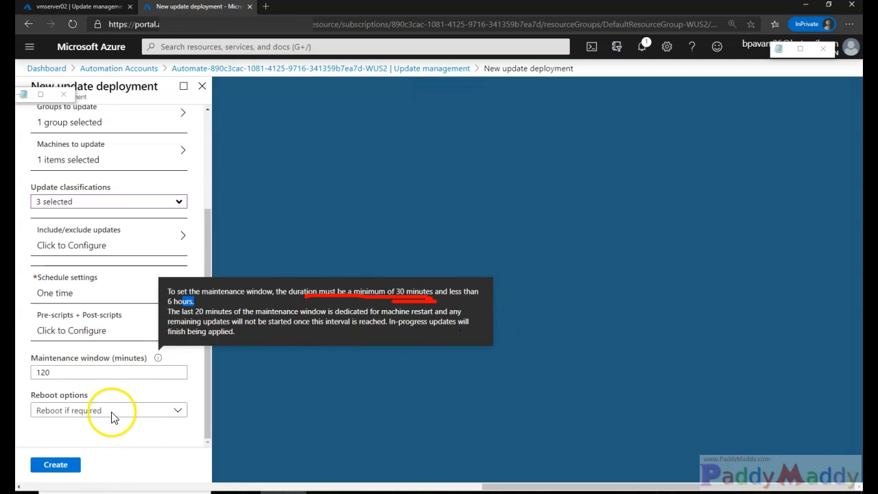
drag(309, 301, 396, 292)
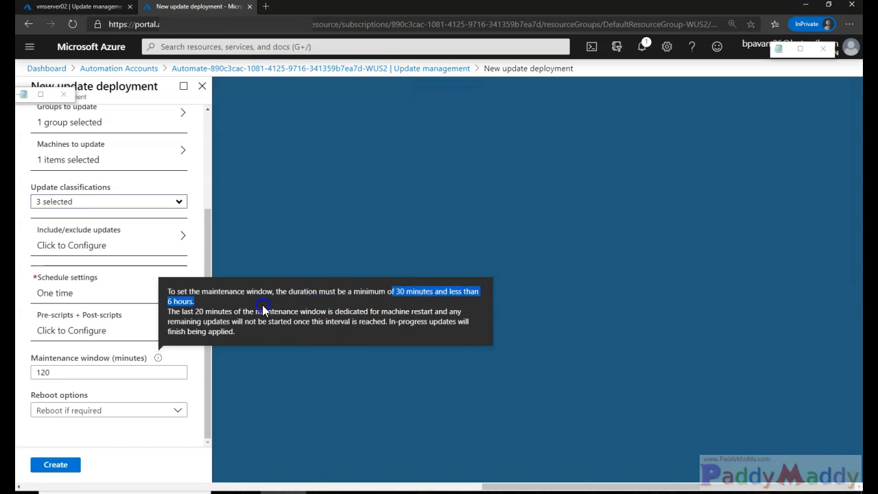
drag(176, 311, 213, 321)
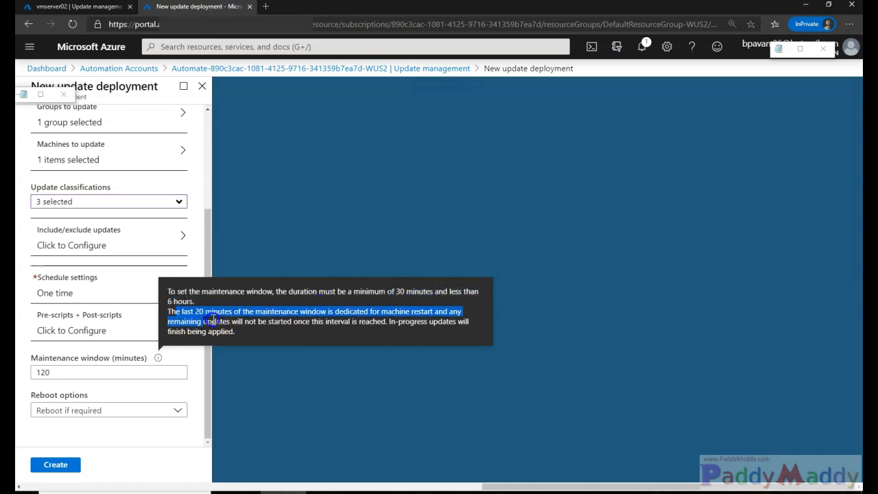
click(80, 376)
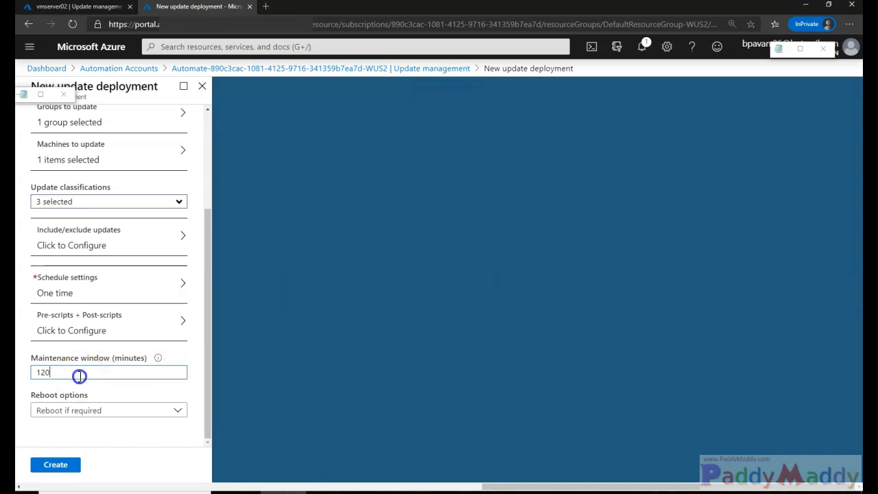
Set the reboot option to Always reboot and create the Monthly Updates deployment
click(138, 414)
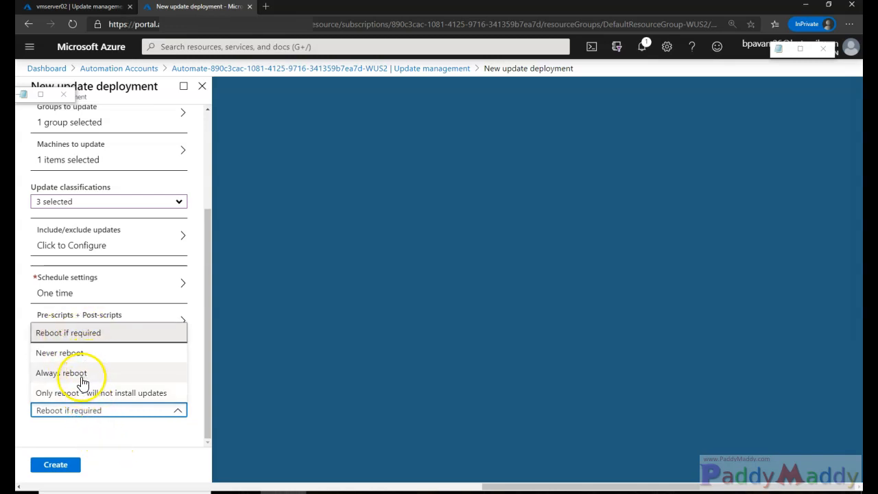
click(82, 382)
click(77, 464)
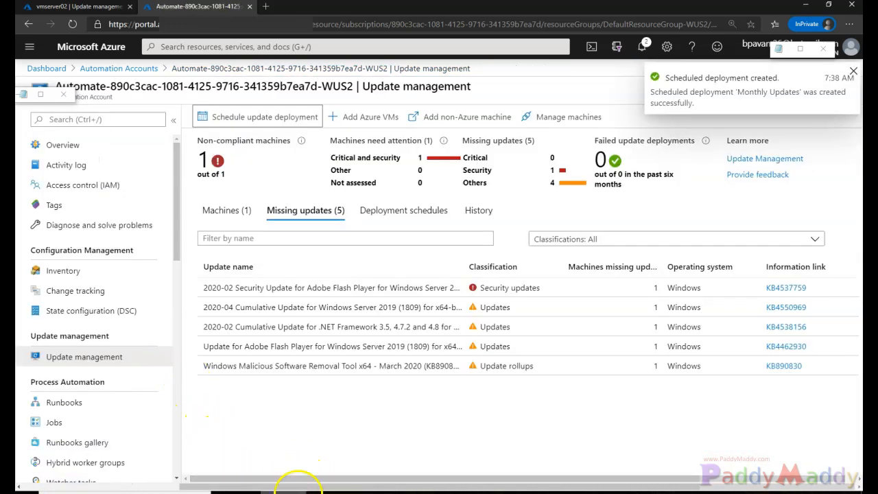
click(555, 428)
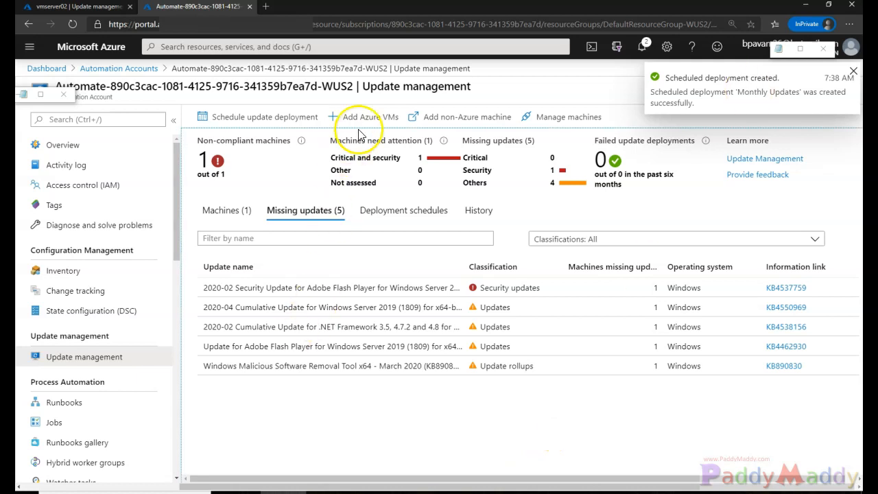
mouse_move(306, 98)
mouse_down()
mouse_move(220, 88)
mouse_move(213, 146)
mouse_move(318, 110)
mouse_up()
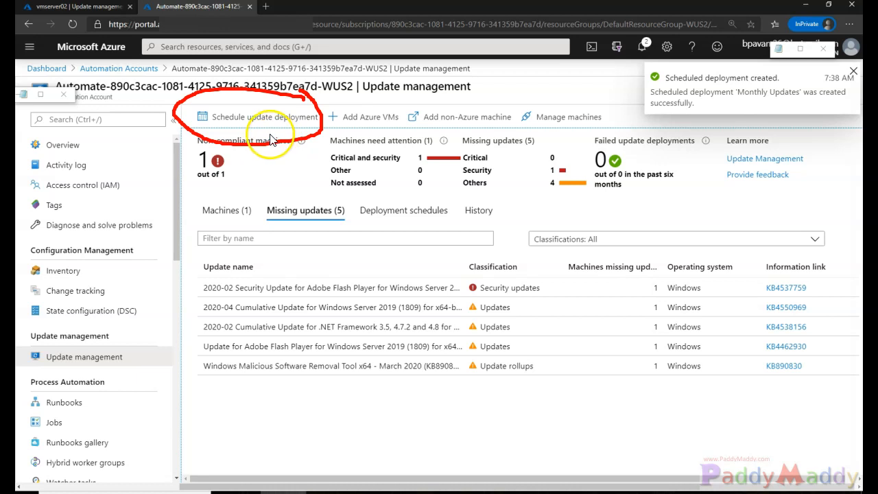
mouse_move(249, 115)
mouse_down()
mouse_move(381, 182)
mouse_move(400, 204)
mouse_move(403, 184)
mouse_up()
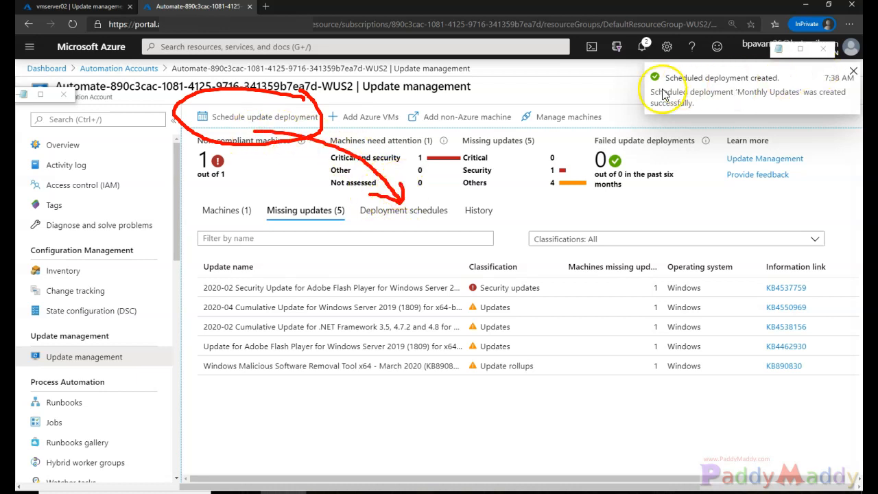
drag(729, 62, 625, 85)
drag(812, 84, 714, 67)
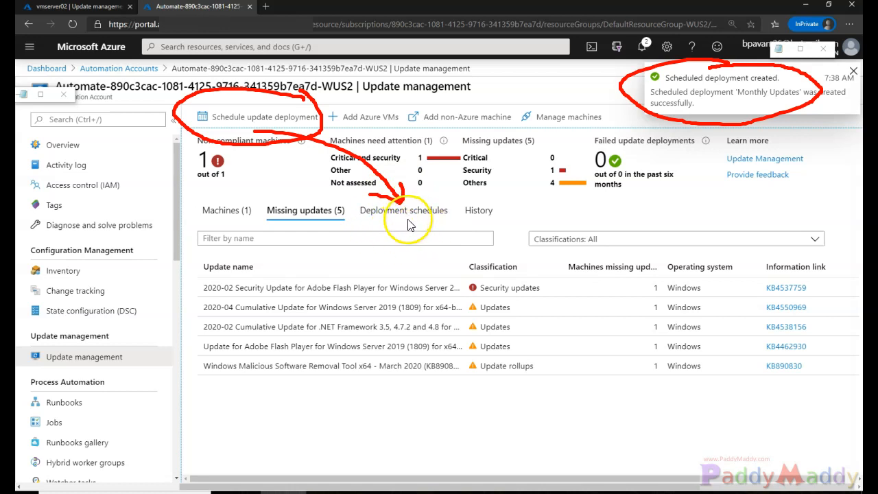
drag(412, 216, 463, 283)
mouse_move(501, 199)
mouse_down()
mouse_move(486, 177)
mouse_move(452, 210)
mouse_up()
key(Escape)
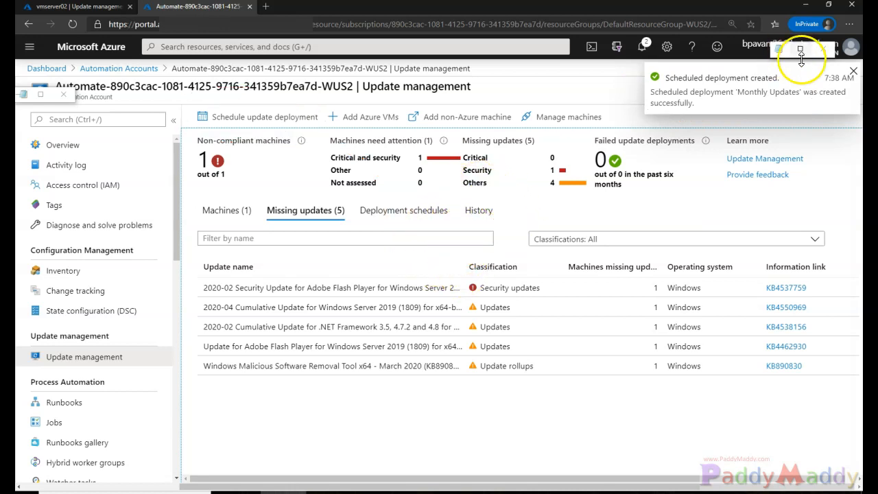
Dismiss the deployment notification and review the Manage Machines options for enabling Update Management on all available, future or selected machines
click(855, 73)
click(84, 354)
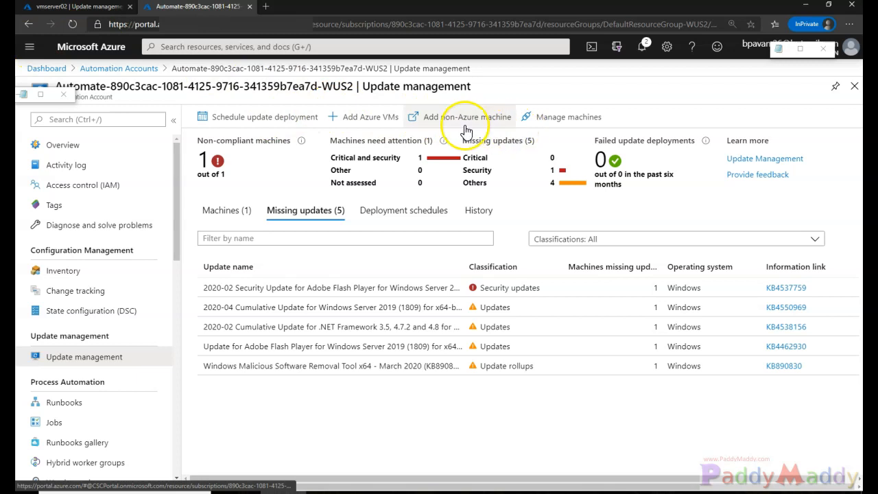
click(551, 130)
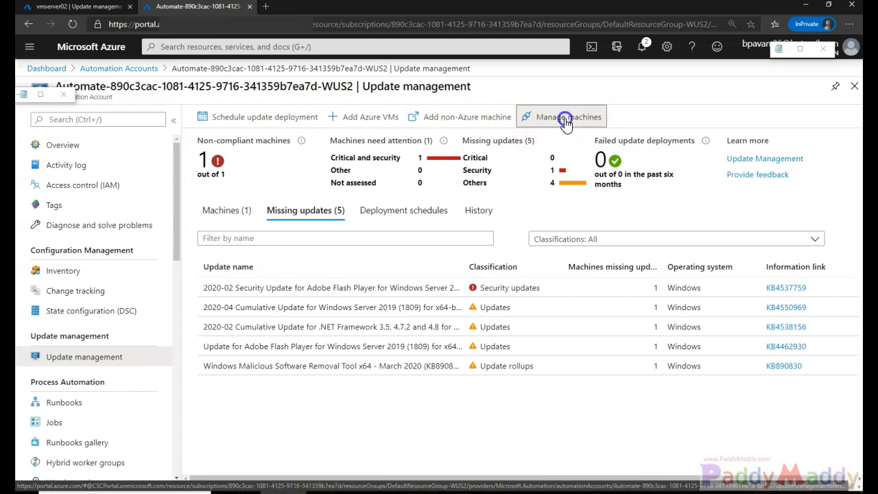
drag(557, 165, 648, 180)
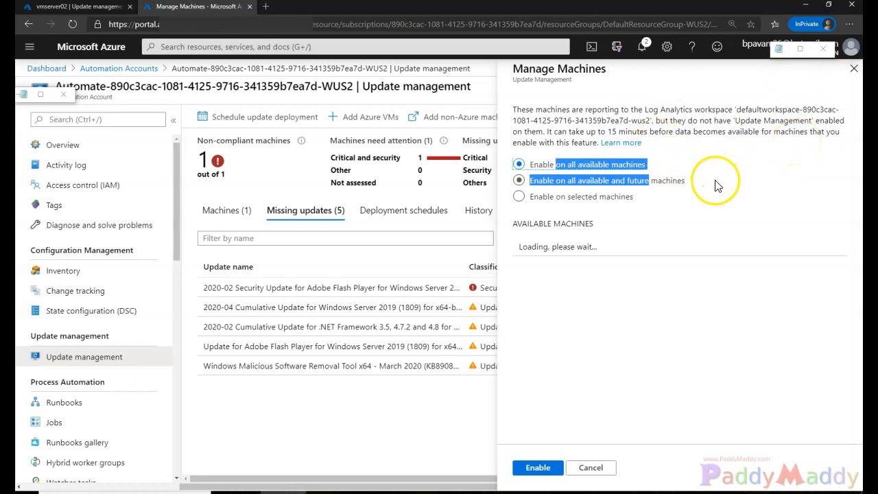
drag(659, 140, 729, 138)
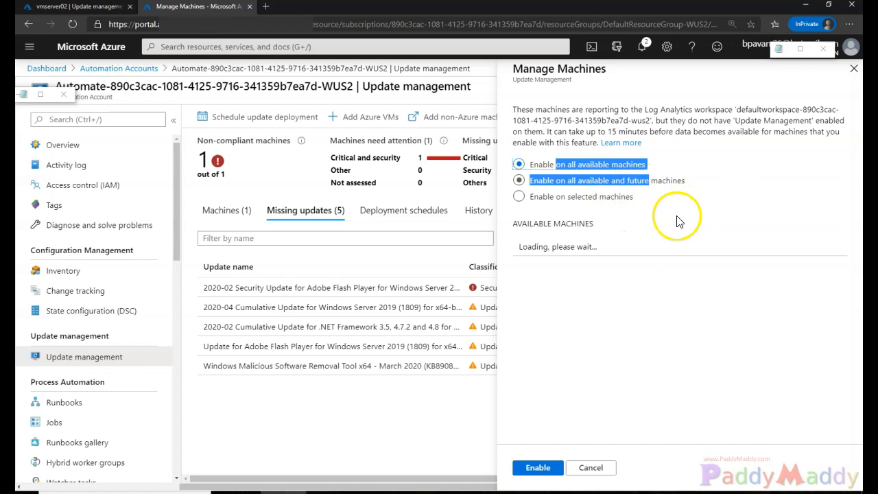
drag(649, 183, 613, 183)
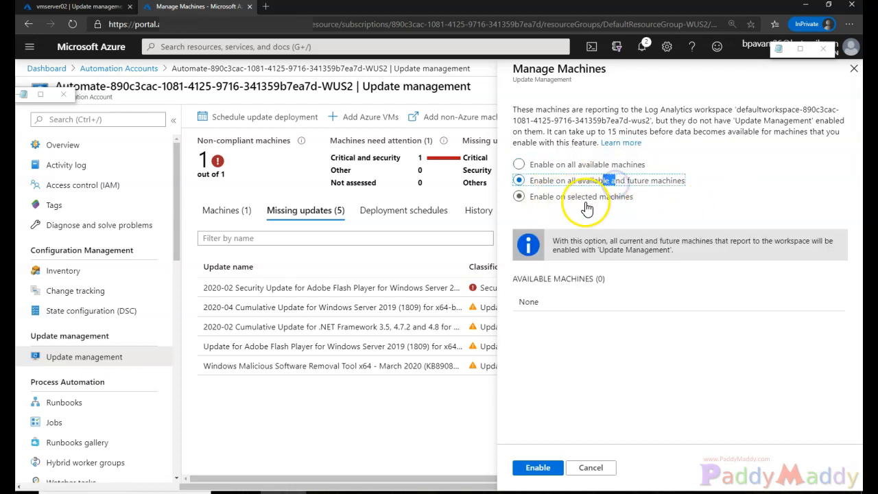
click(571, 198)
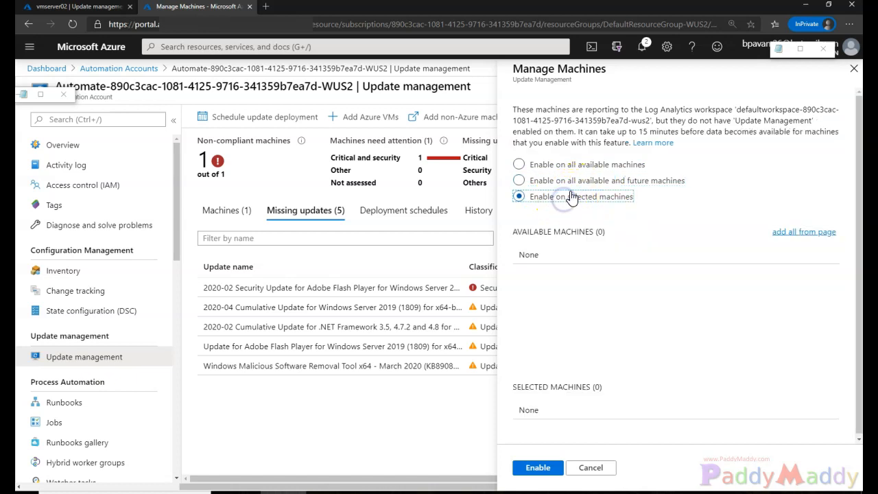
Enable Update Management on all available machines, then close the Manage Machines settings
click(541, 168)
click(550, 478)
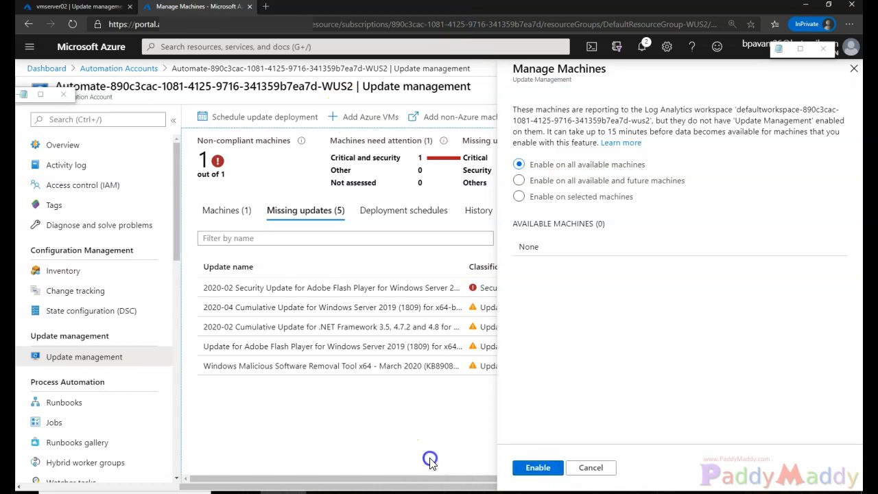
click(537, 472)
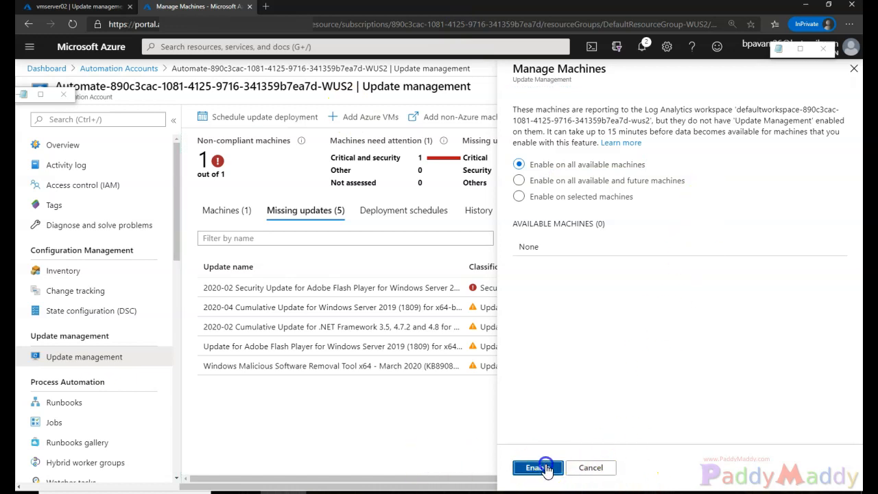
click(854, 71)
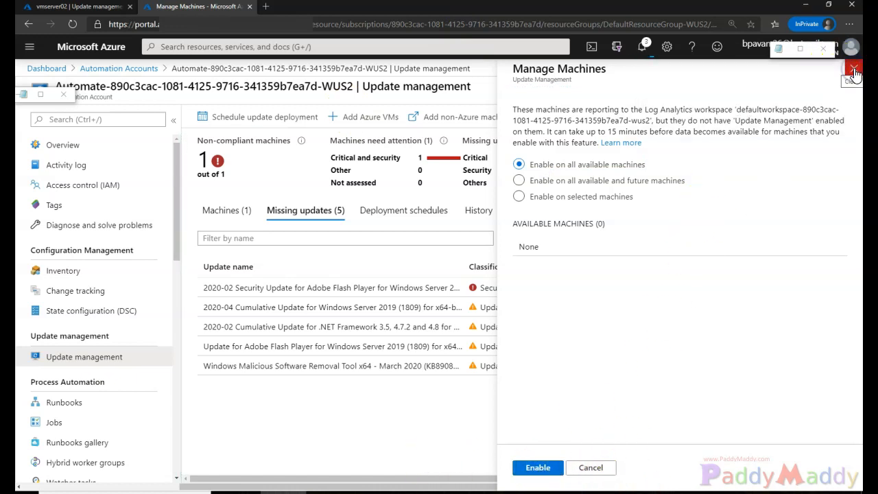
click(854, 71)
drag(728, 91, 810, 93)
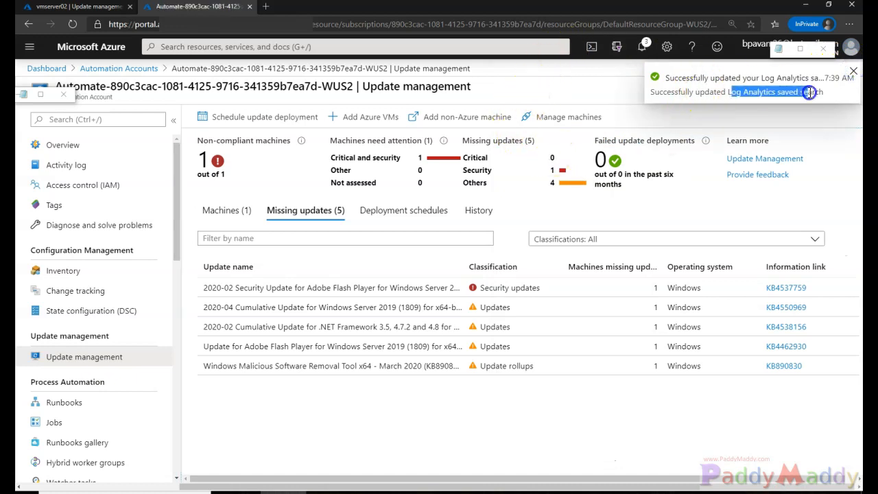
click(598, 423)
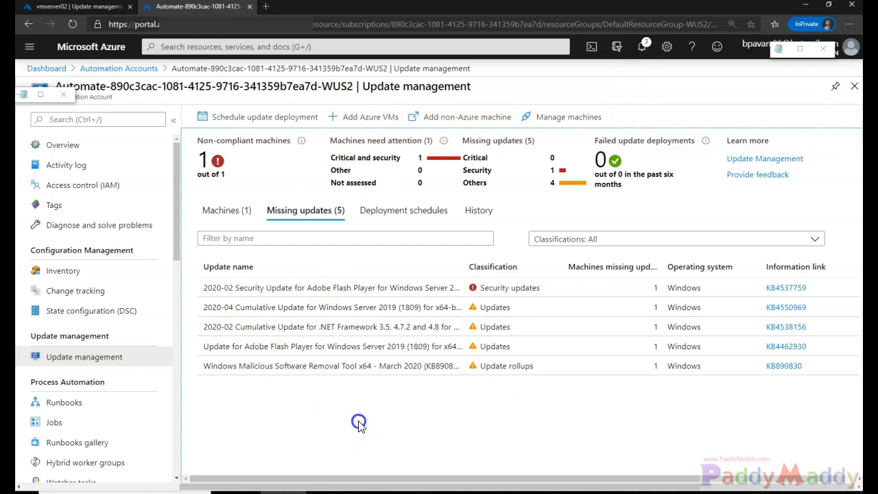
Review the Monthly Updates deployment schedule's next run time, operating system, scope, recurrence and maintenance window
click(404, 210)
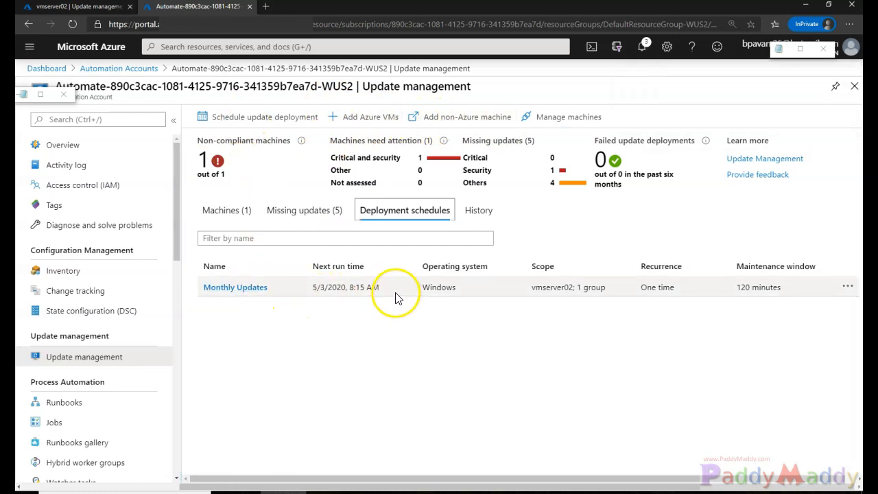
double_click(439, 286)
mouse_move(264, 288)
mouse_down()
mouse_move(186, 271)
mouse_move(254, 271)
mouse_up()
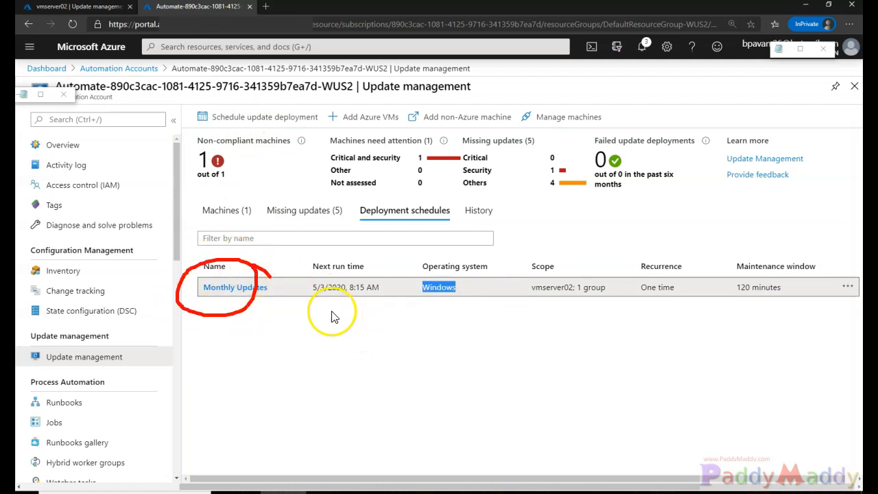
mouse_move(371, 263)
mouse_down()
mouse_move(316, 273)
mouse_move(360, 313)
mouse_move(367, 284)
mouse_up()
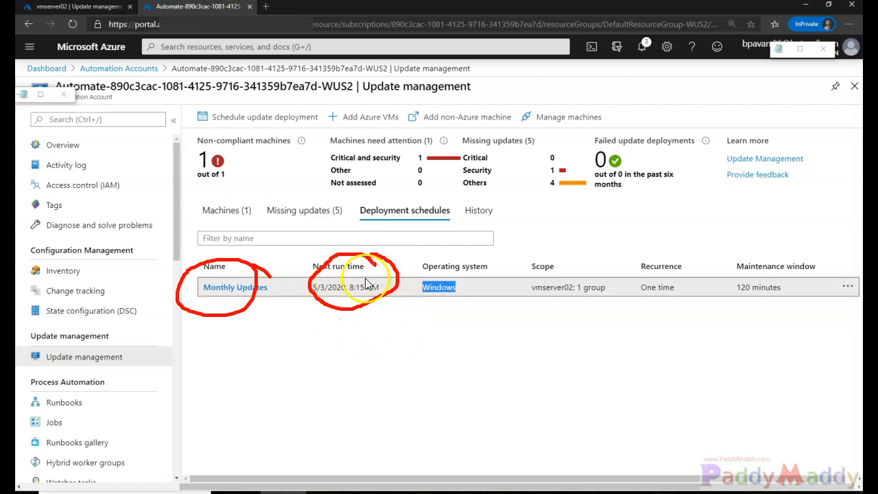
drag(360, 320, 382, 308)
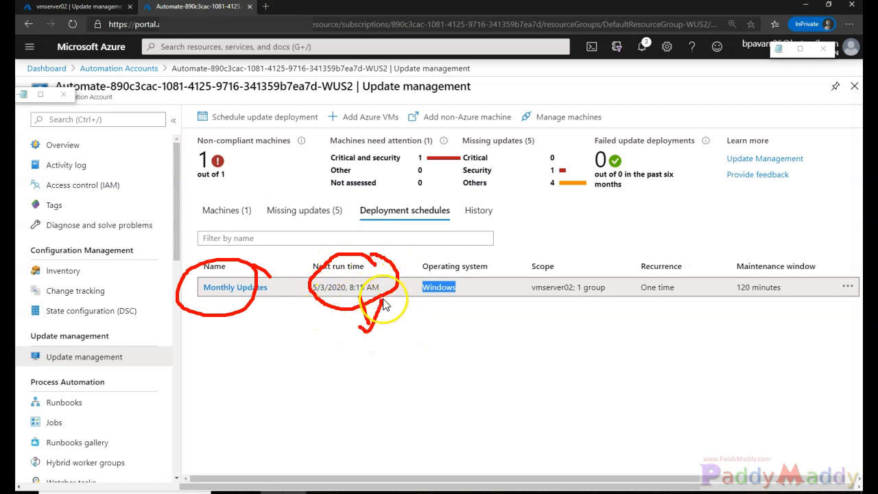
mouse_move(561, 269)
mouse_down()
mouse_move(533, 291)
mouse_move(571, 292)
mouse_up()
mouse_move(528, 255)
mouse_down()
mouse_move(542, 242)
mouse_move(567, 283)
mouse_up()
mouse_move(683, 253)
mouse_down()
mouse_move(664, 317)
mouse_move(675, 237)
mouse_up()
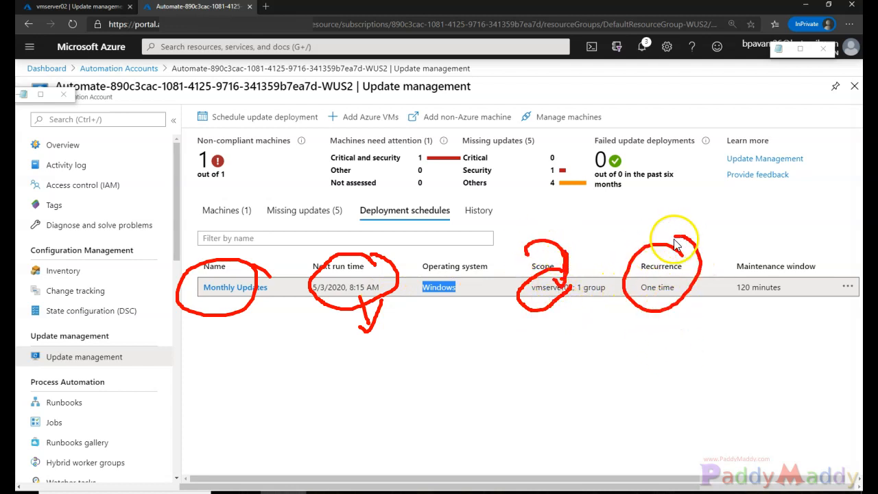
mouse_move(796, 281)
mouse_down()
mouse_move(780, 273)
mouse_move(785, 320)
mouse_move(730, 251)
mouse_up()
key(Escape)
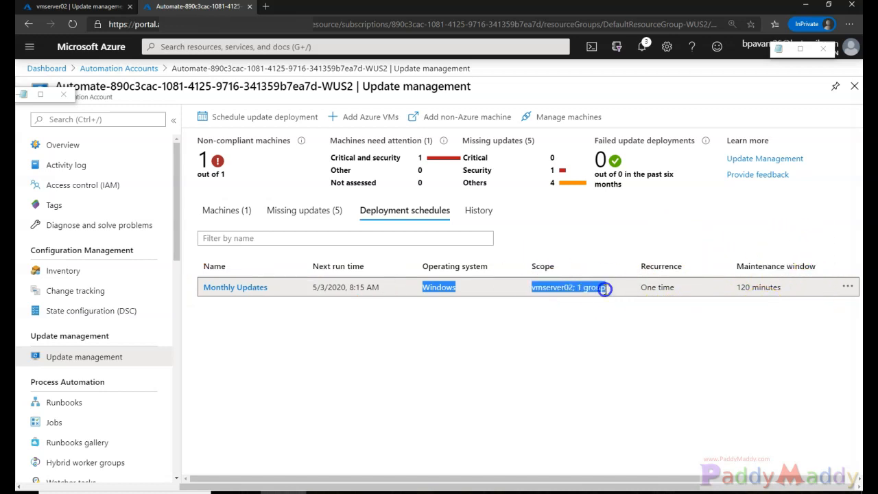
click(659, 358)
Select all update classifications for the Monthly Updates deployment and save the change
click(238, 287)
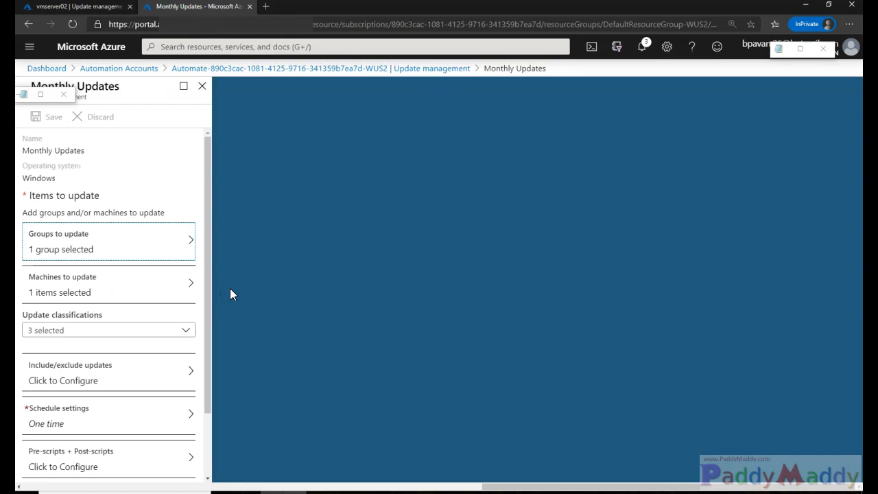
scroll(172, 382, down, 1)
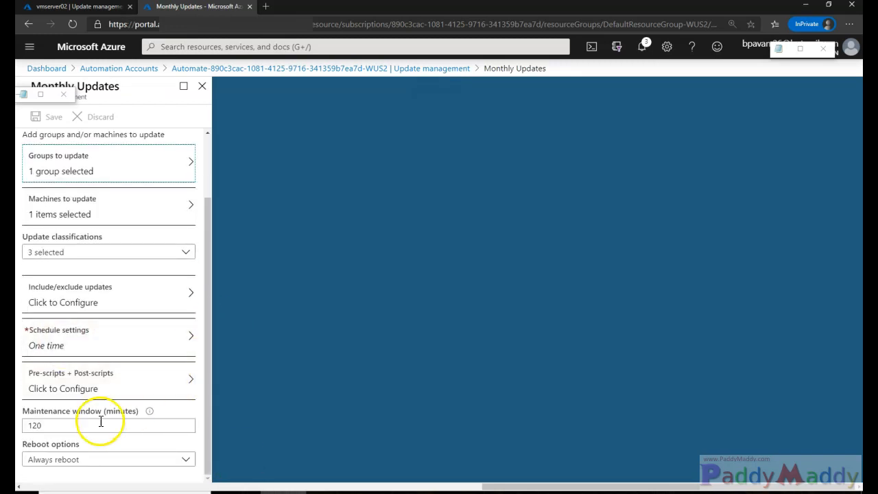
click(72, 251)
click(35, 271)
click(34, 270)
click(35, 270)
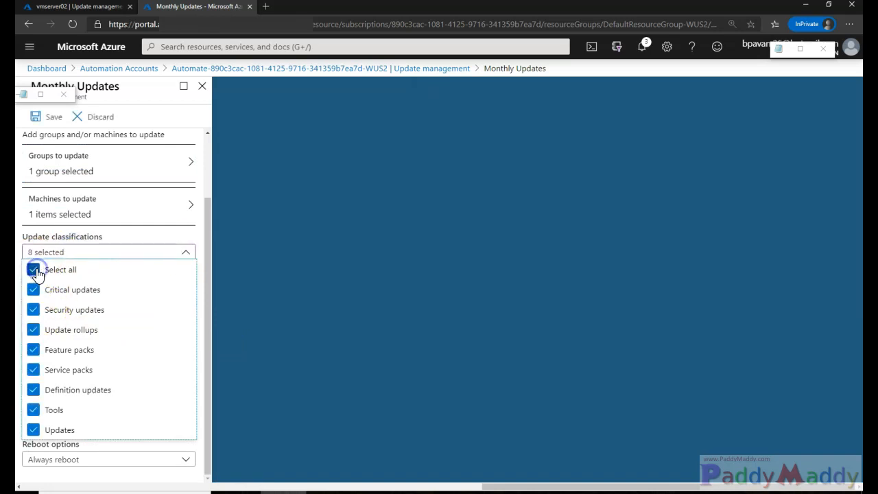
click(314, 366)
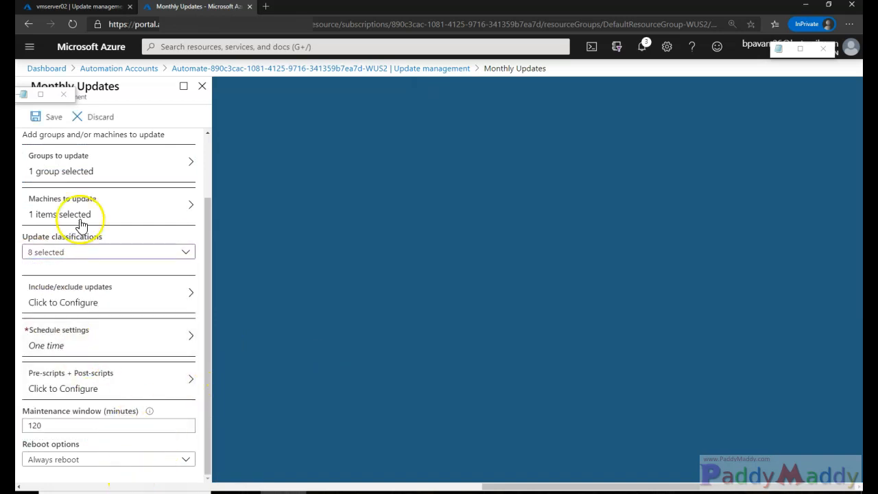
click(39, 116)
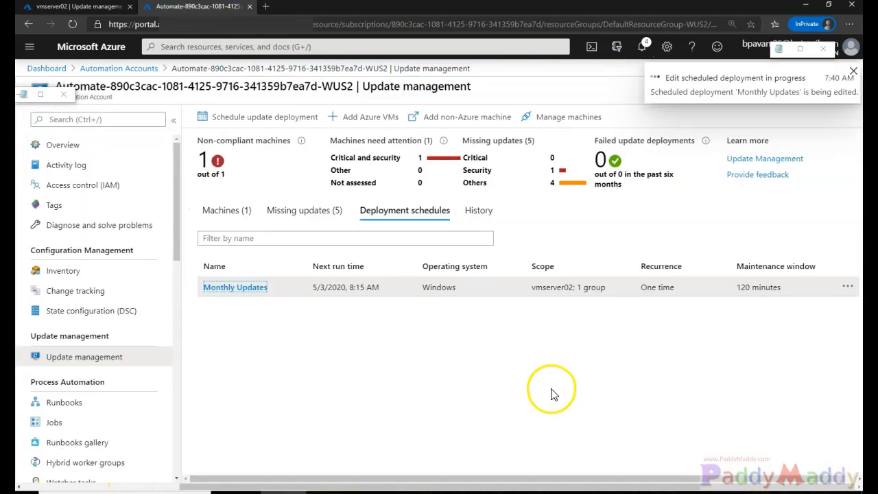
click(855, 72)
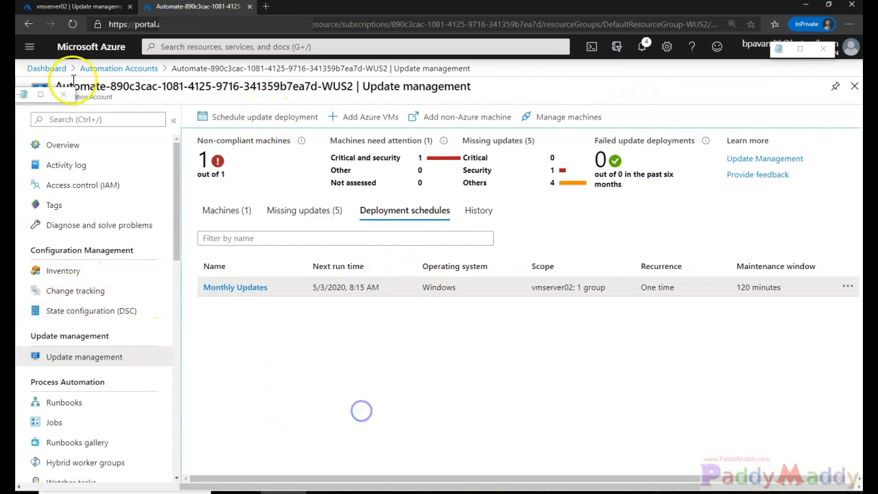
Return to the list of automation accounts, open the East US 2 account and look through its available management features
click(57, 70)
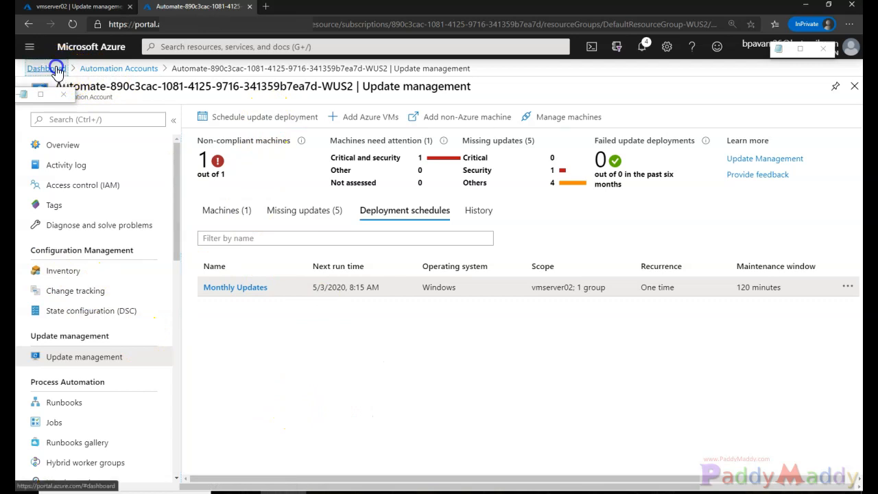
click(117, 69)
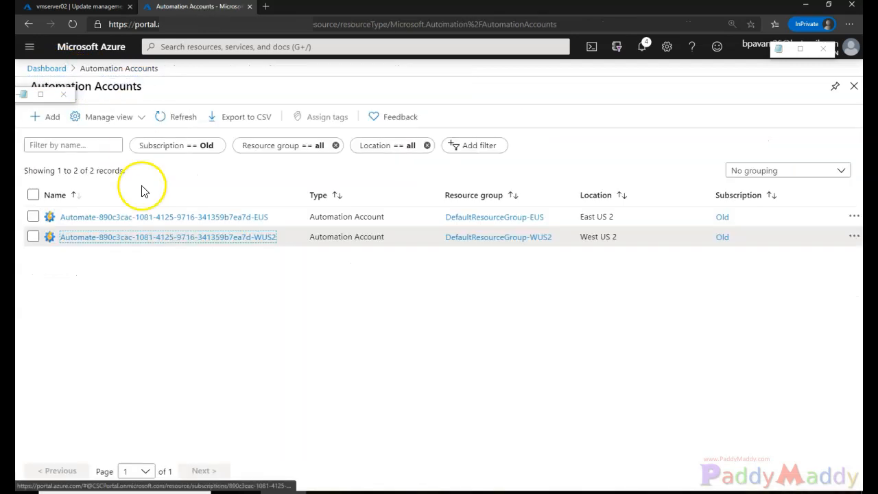
click(98, 218)
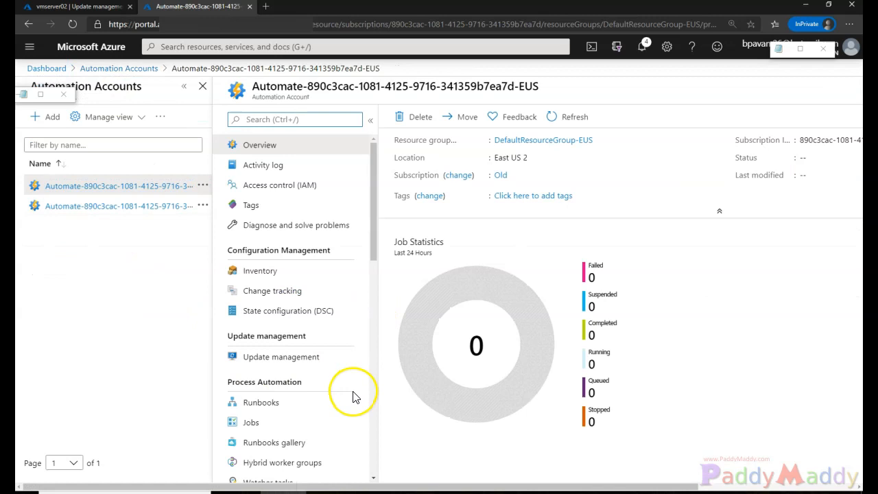
scroll(353, 397, down, 1)
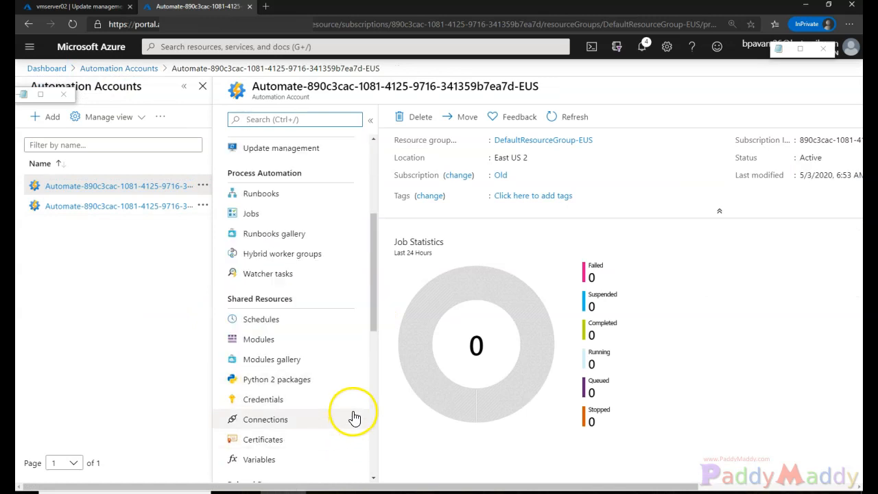
scroll(328, 385, up, 1)
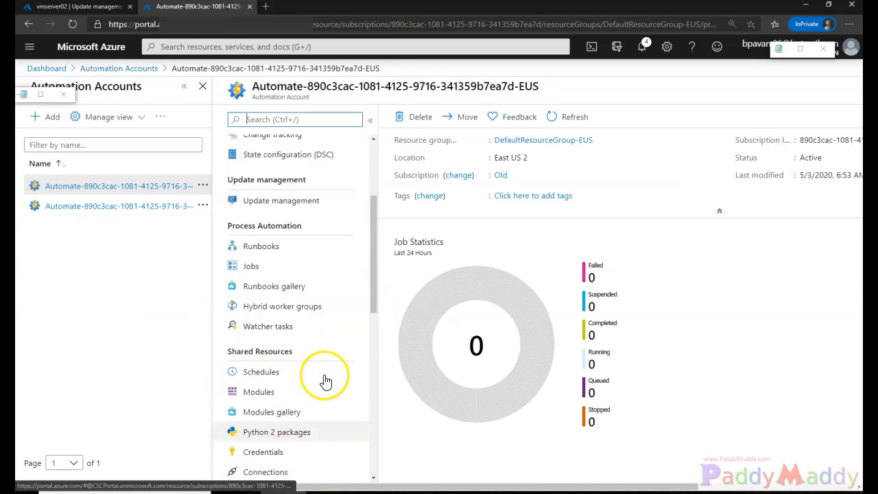
scroll(292, 336, down, 3)
scroll(310, 397, down, 3)
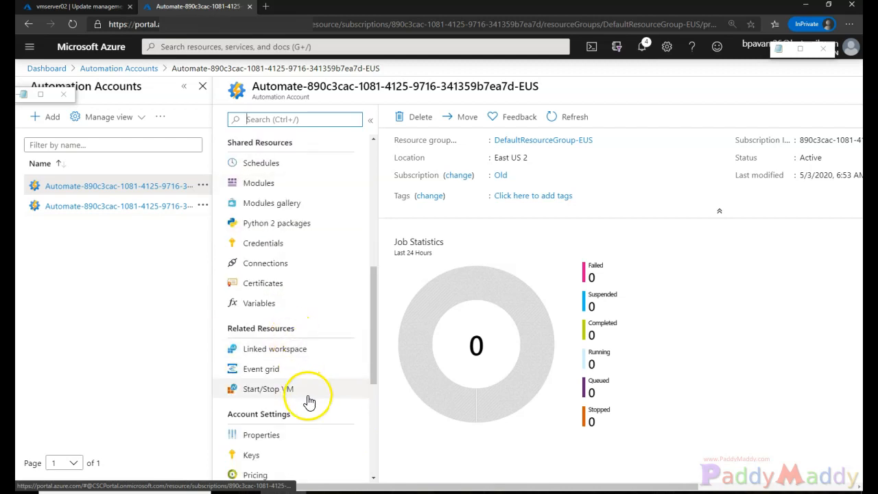
scroll(310, 398, down, 3)
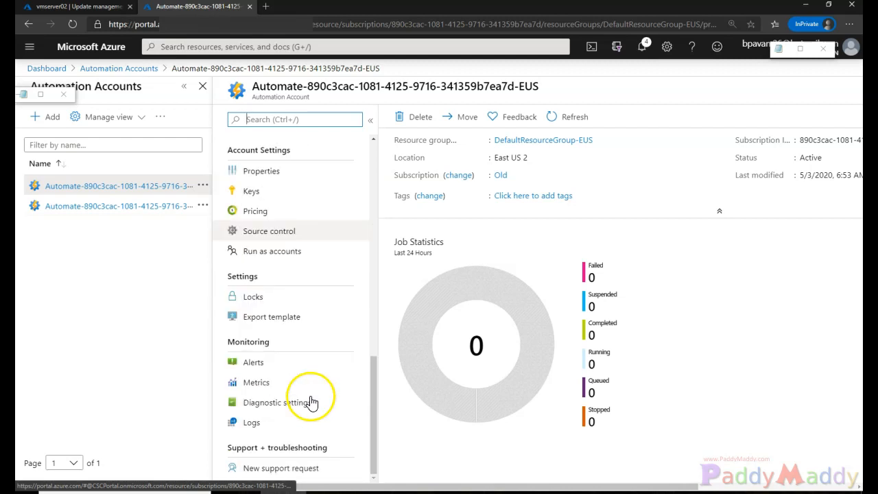
scroll(312, 400, up, 2)
scroll(312, 400, up, 4)
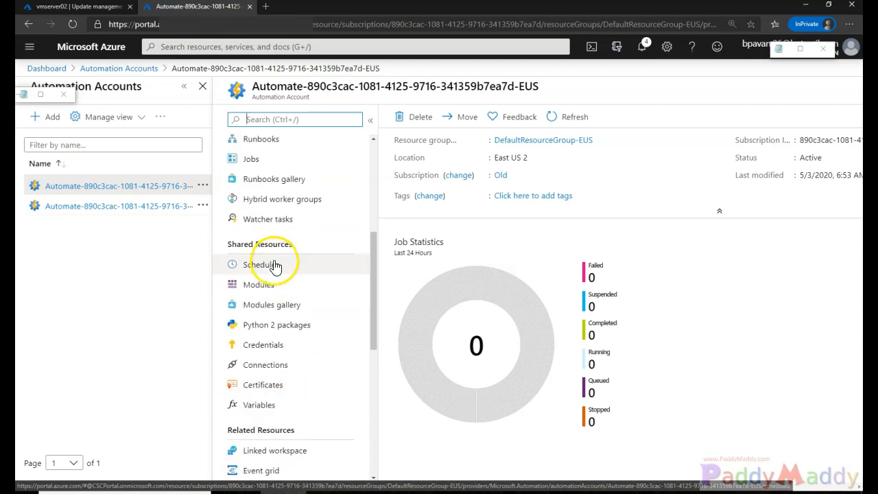
scroll(281, 273, up, 3)
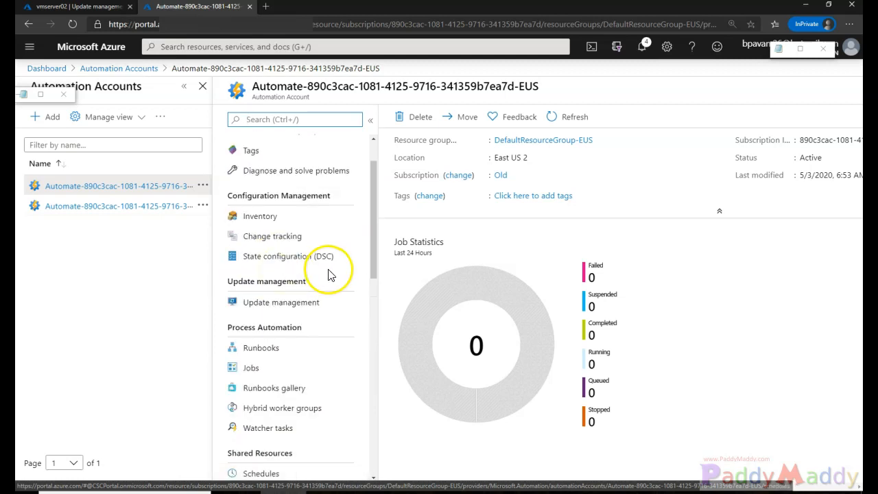
Open the East US 2 account's Update management and examine the log query results listing Server05's missing updates
click(314, 299)
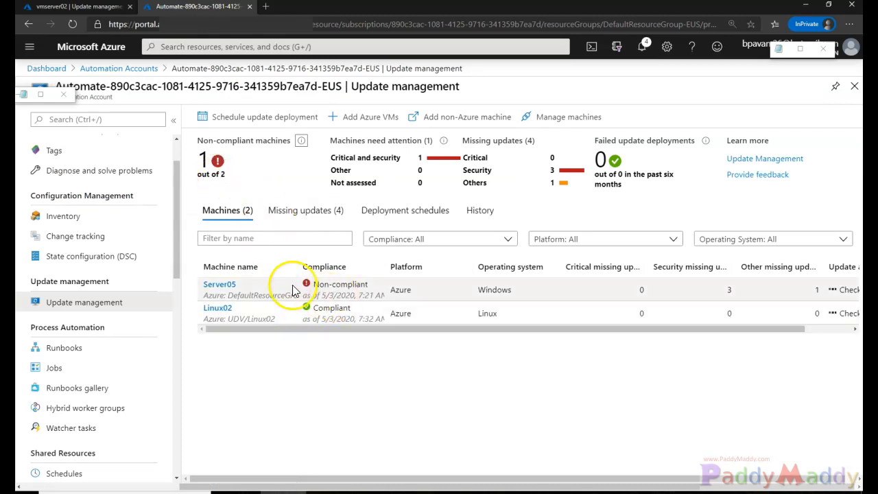
click(231, 286)
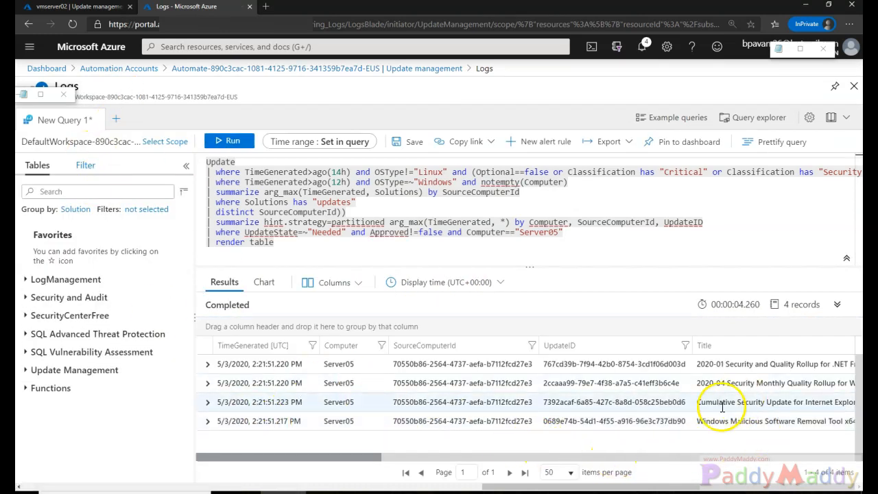
click(780, 404)
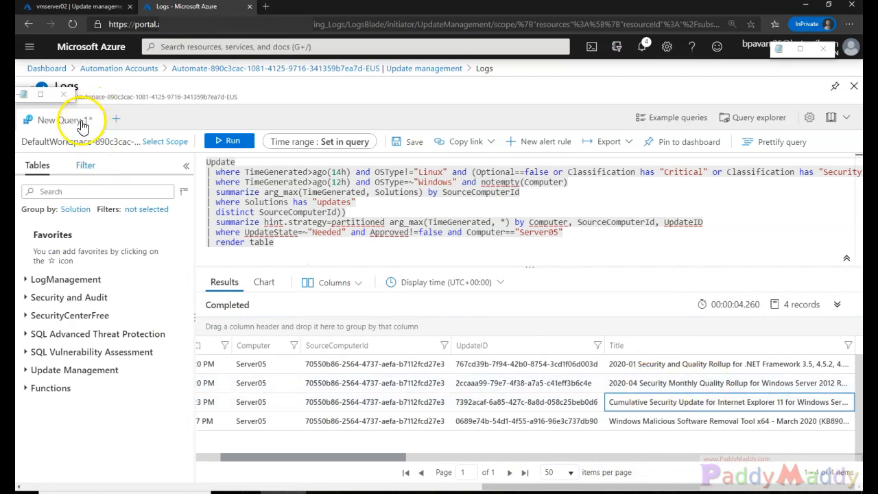
Return to the Update management page and review the missing updates, widening the update name column to read the full titles
drag(506, 478, 112, 481)
click(288, 234)
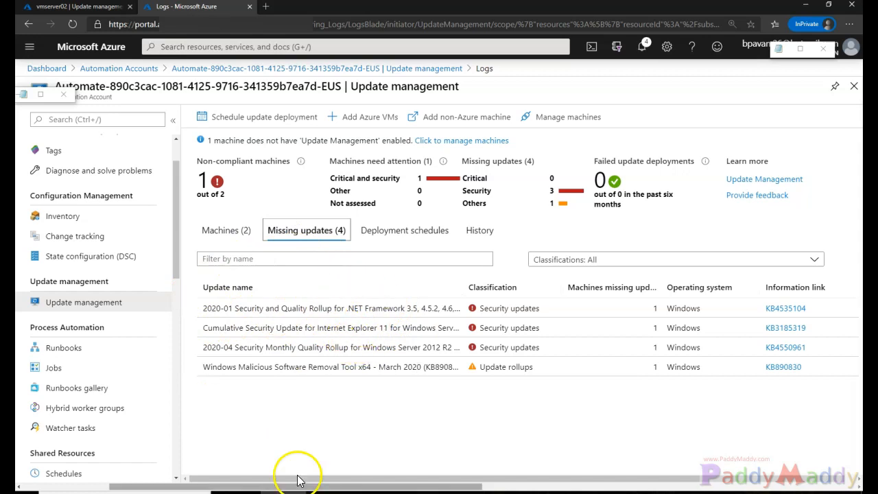
click(232, 309)
drag(233, 310, 432, 308)
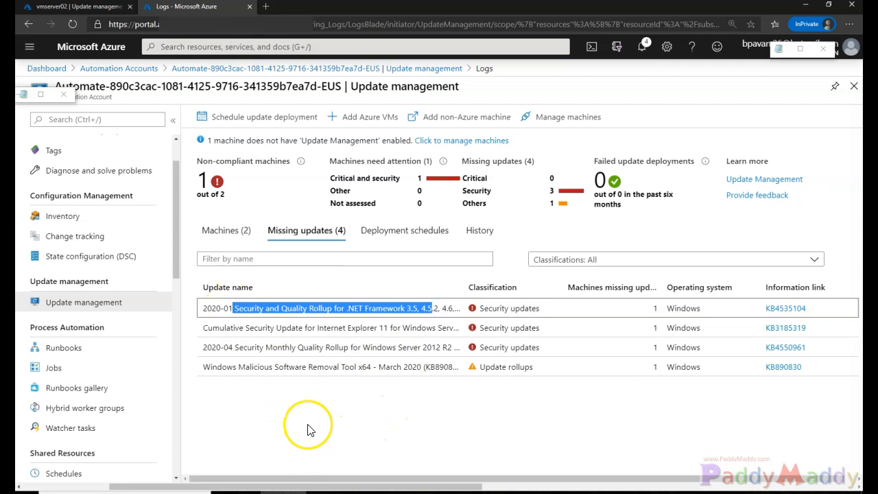
click(308, 429)
drag(352, 379, 415, 383)
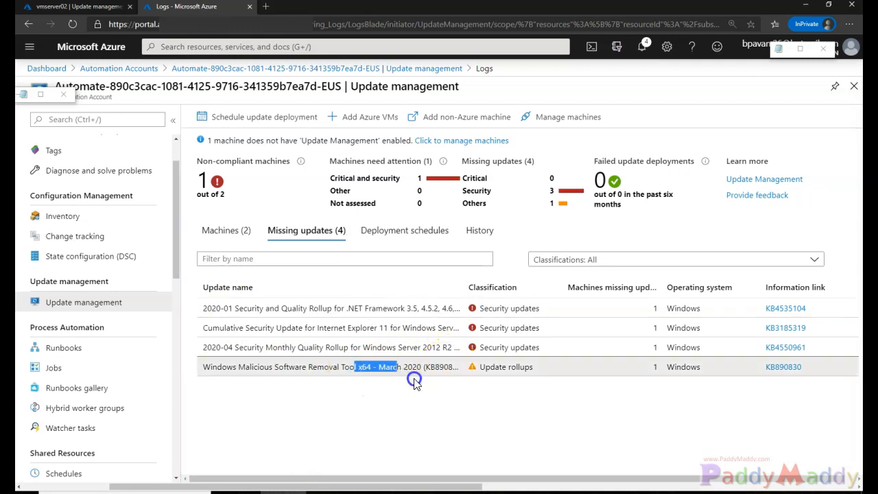
click(463, 416)
drag(543, 303, 547, 302)
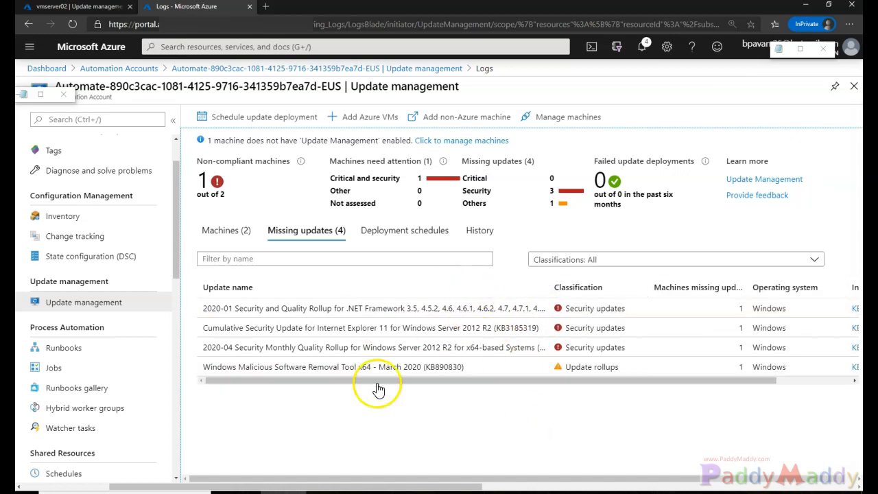
drag(378, 350, 462, 352)
click(466, 450)
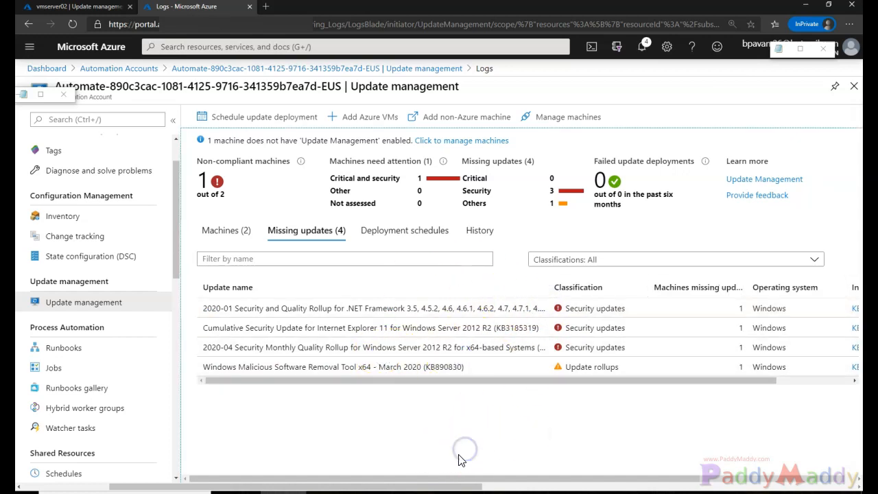
Start a Windows update deployment named "Deployment - Updates 2012 Servers" and add the Old subscription as its Azure group
click(271, 117)
click(248, 265)
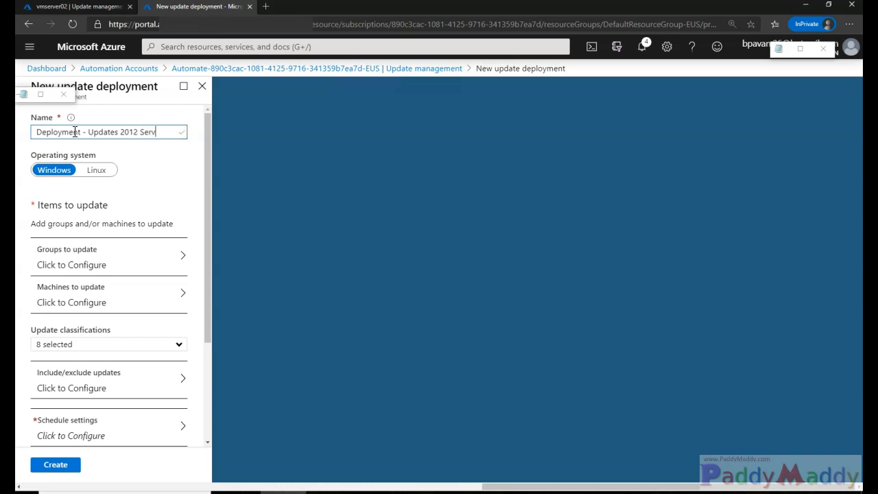
click(87, 251)
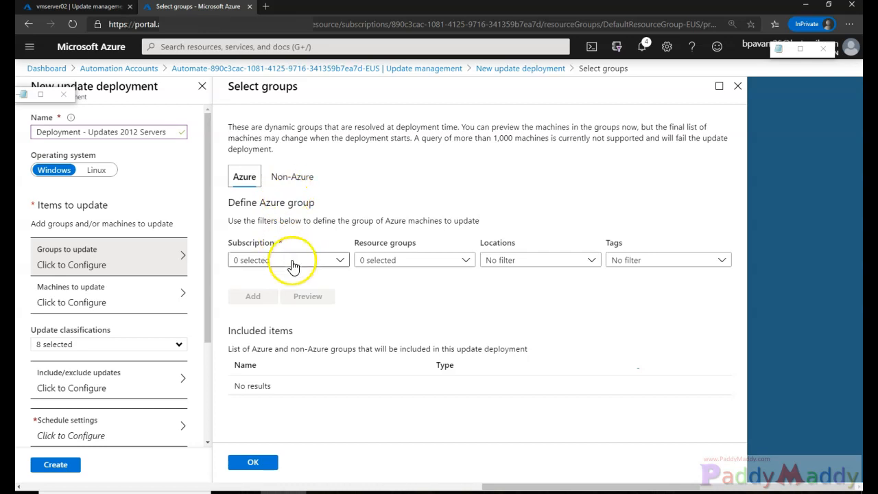
click(312, 265)
click(233, 321)
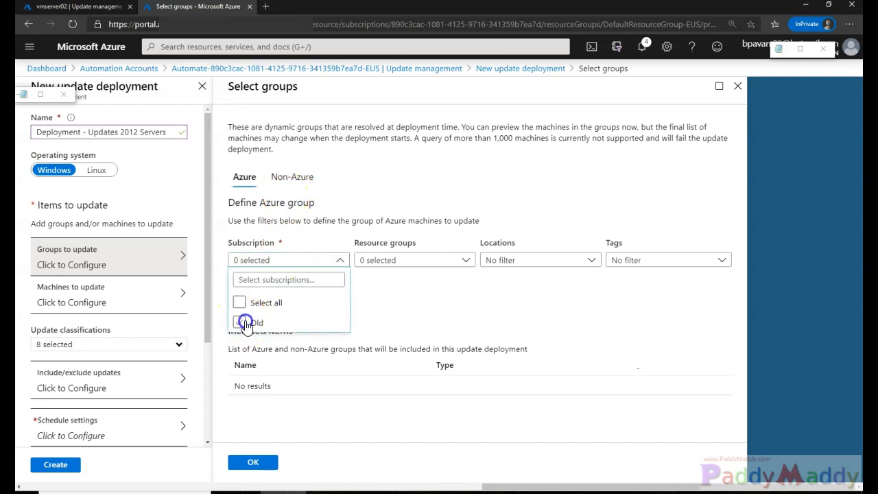
click(392, 257)
click(420, 305)
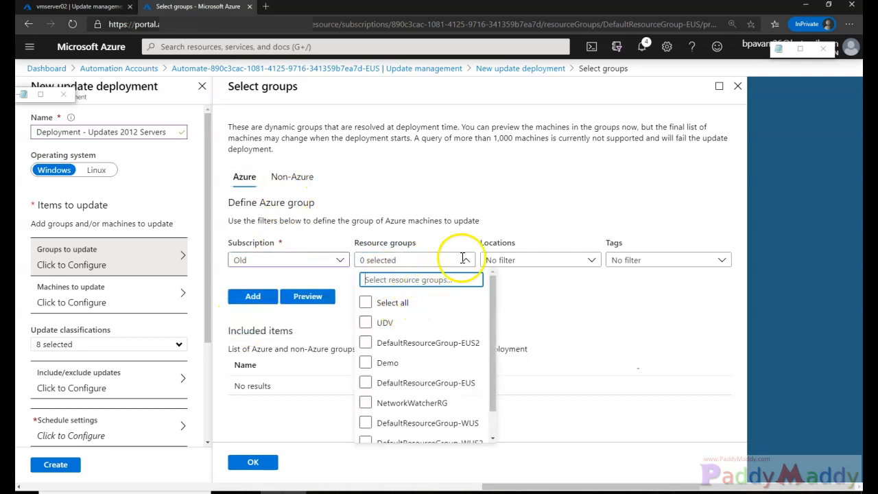
click(463, 259)
click(253, 295)
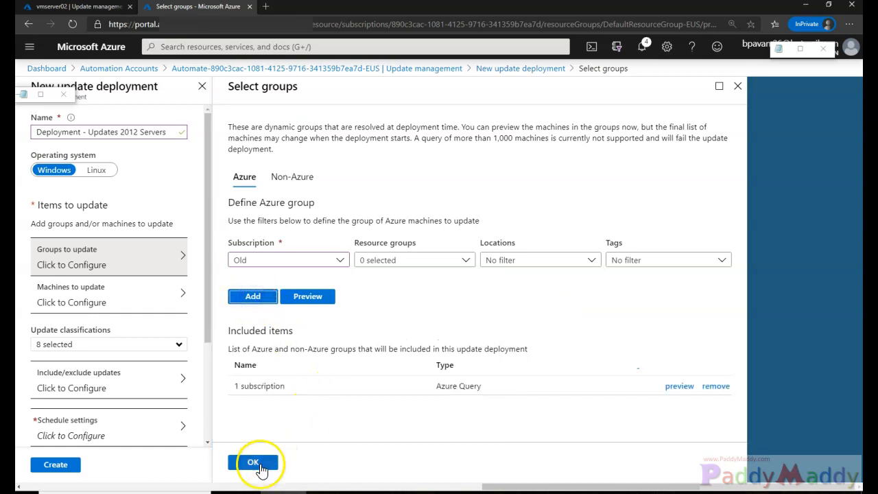
click(261, 466)
Add Server05 from the Machines type to the deployment's machines to update
click(103, 302)
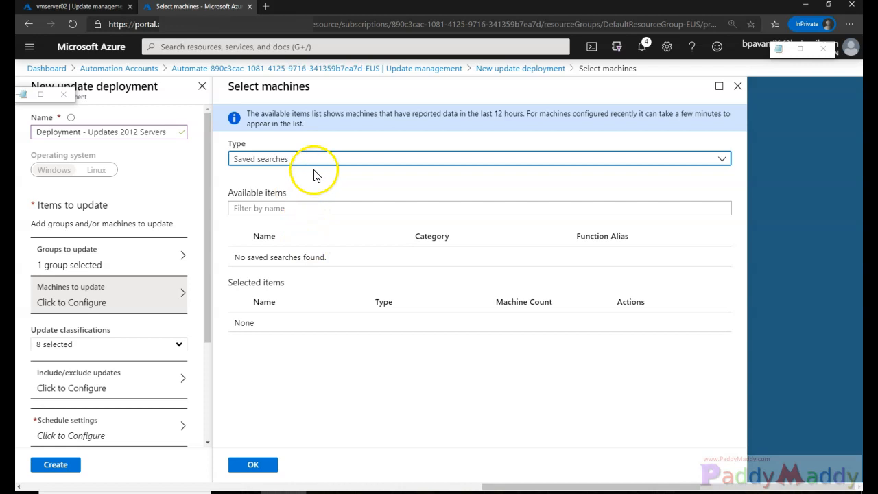
click(313, 161)
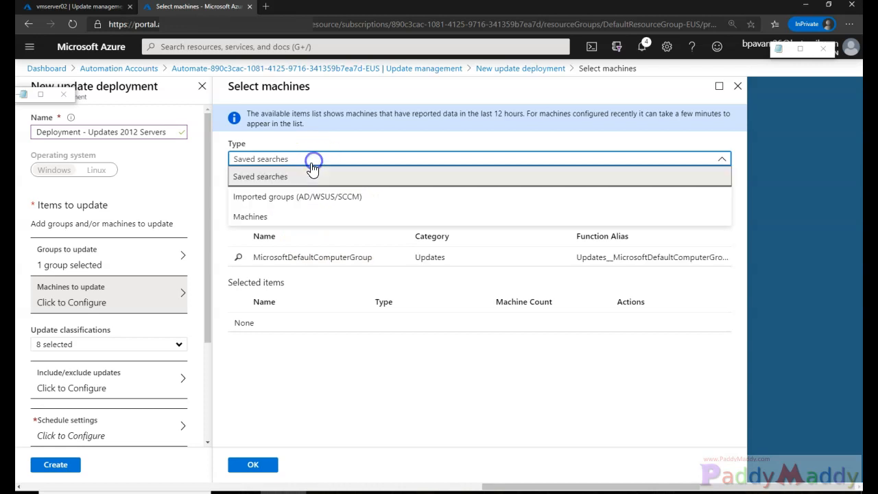
click(293, 218)
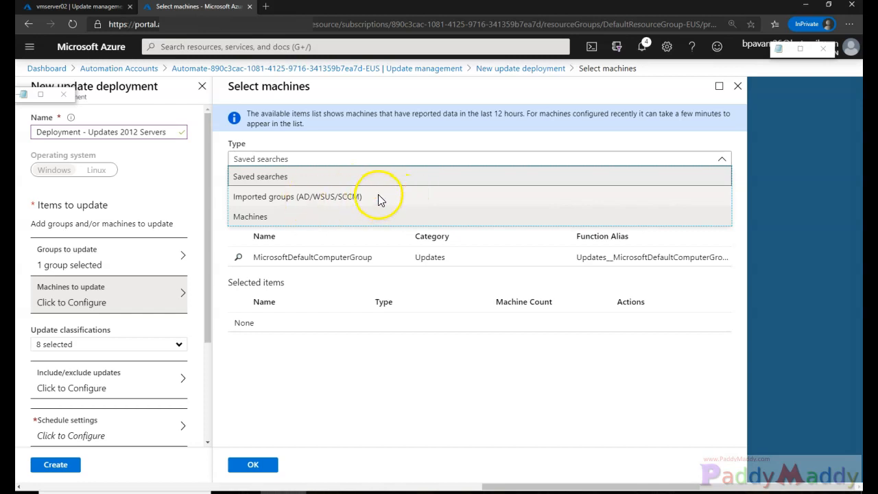
click(293, 226)
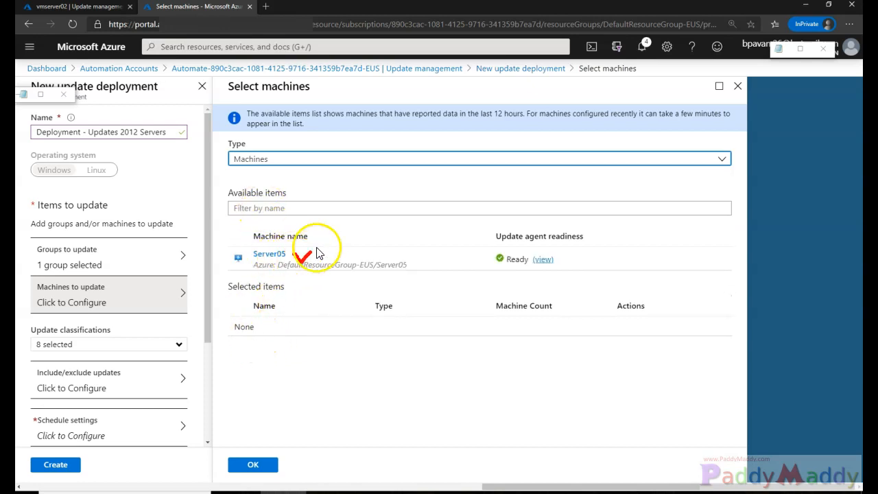
click(271, 254)
mouse_move(290, 294)
mouse_down()
mouse_move(196, 289)
mouse_move(268, 287)
mouse_up()
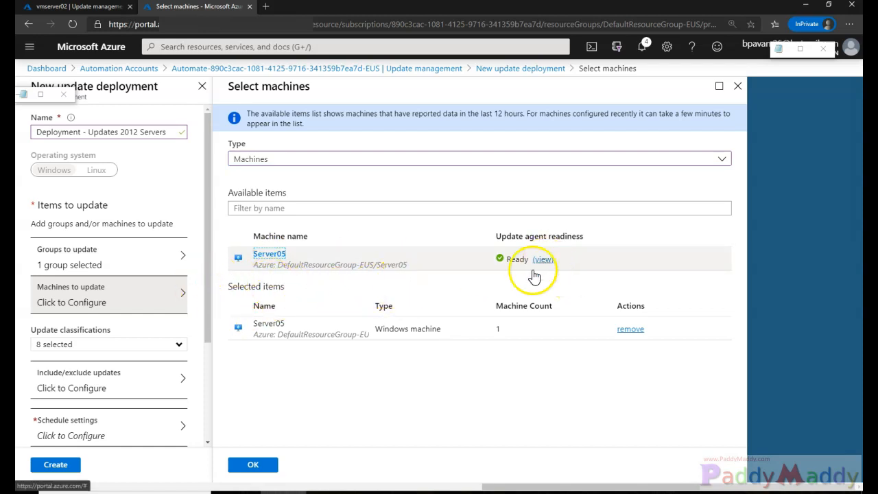
click(253, 465)
Check the deployment's update classifications, then set its schedule's start time to 8:15 AM and accept the schedule
click(100, 348)
click(100, 346)
click(114, 388)
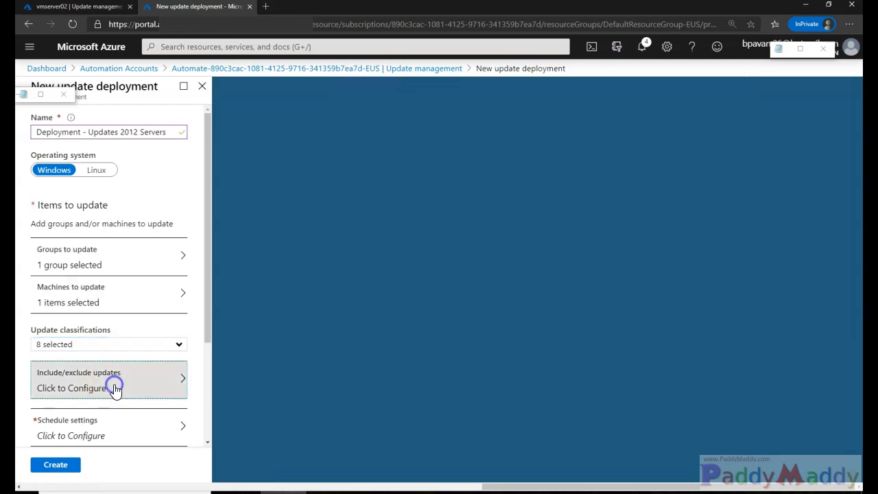
click(113, 429)
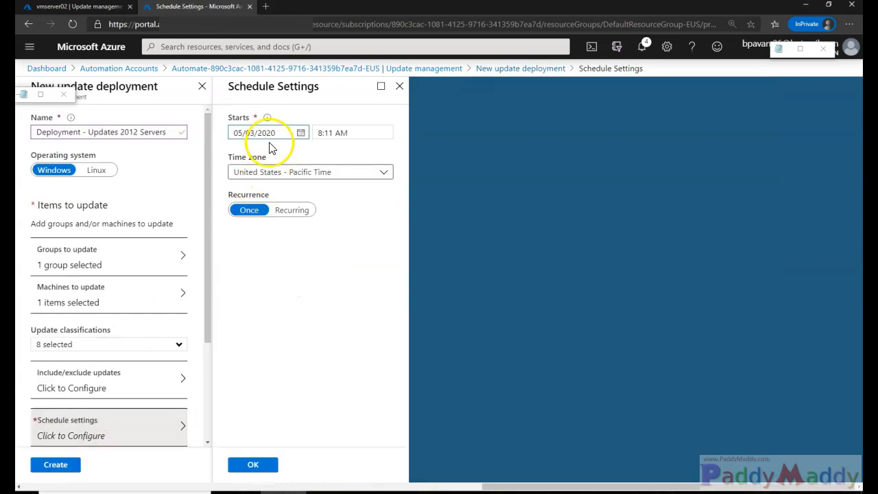
click(329, 133)
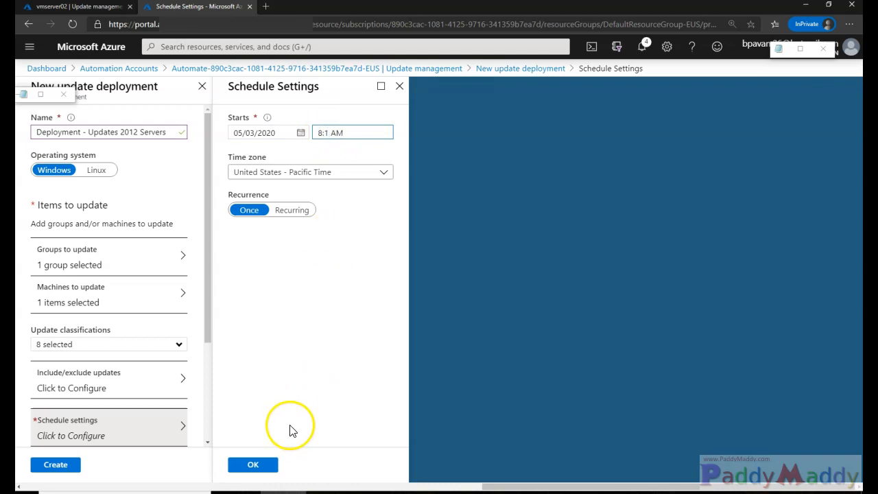
click(248, 467)
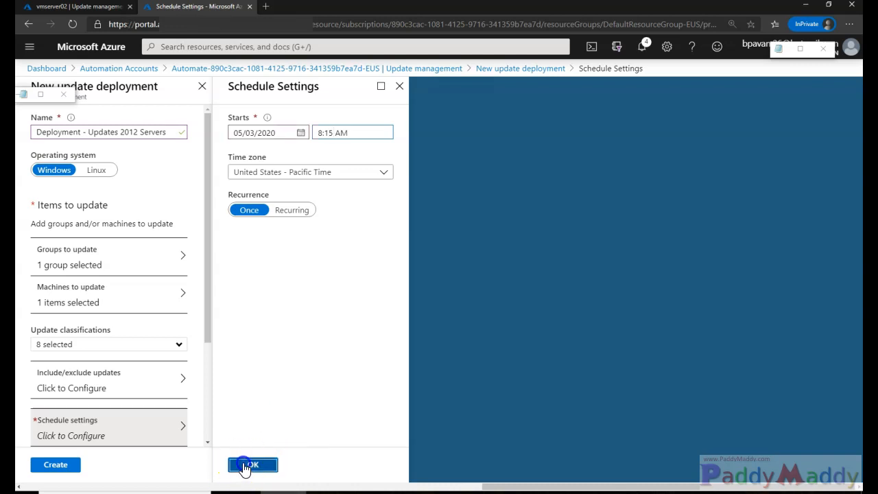
Review the schedule, pre- and post-script and reboot settings, keep Reboot if required, and create the update deployment
scroll(137, 419, down, 3)
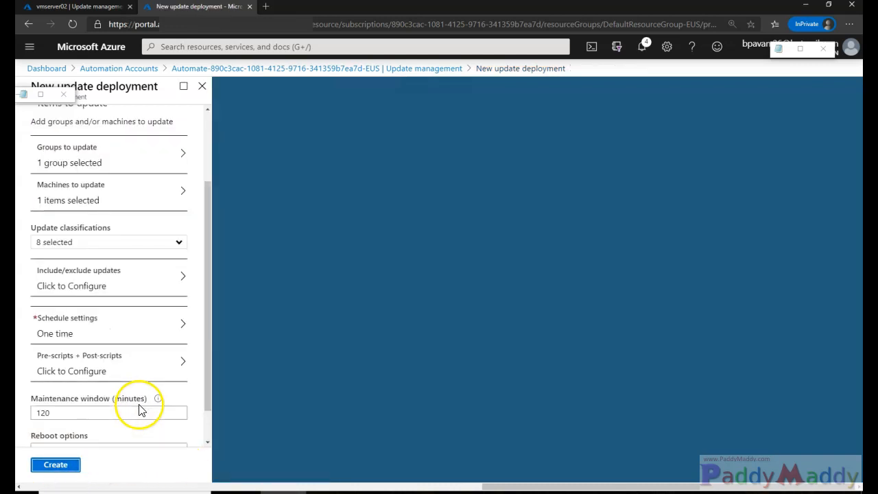
click(67, 287)
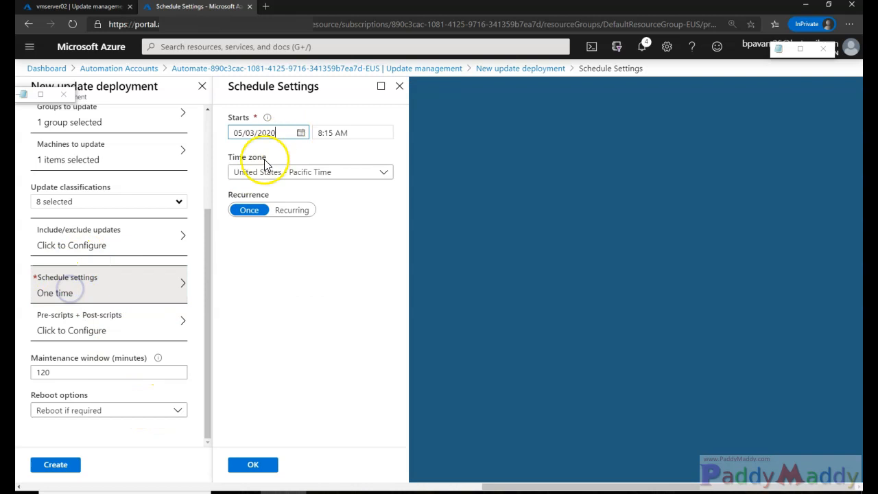
click(81, 323)
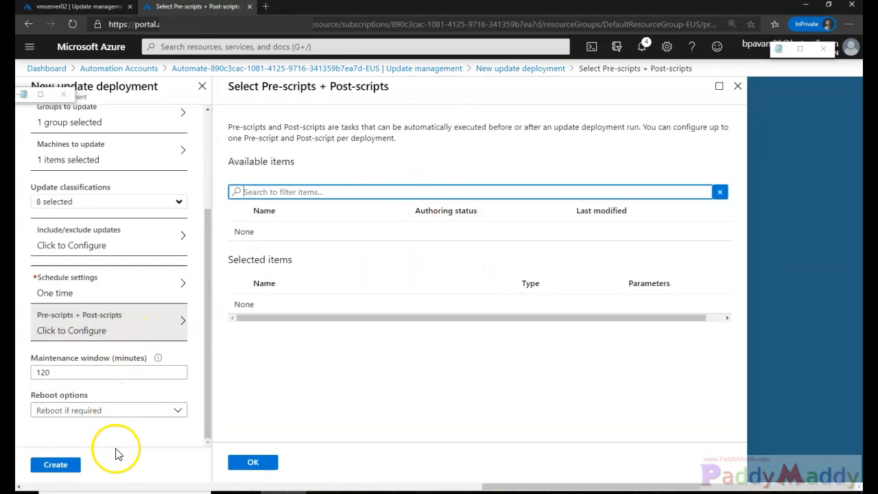
click(134, 413)
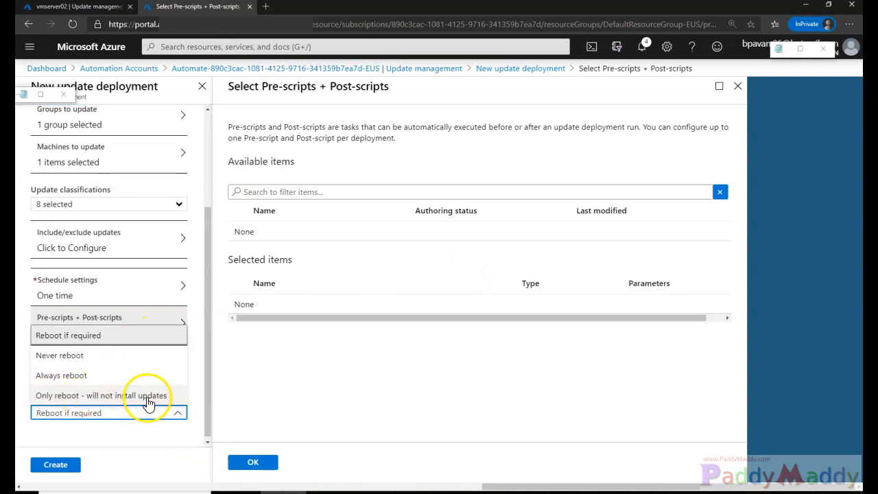
click(80, 380)
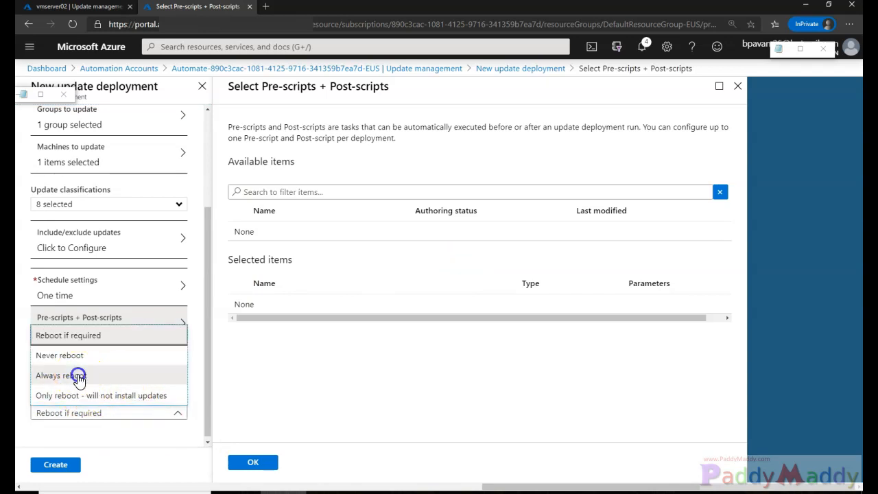
click(73, 336)
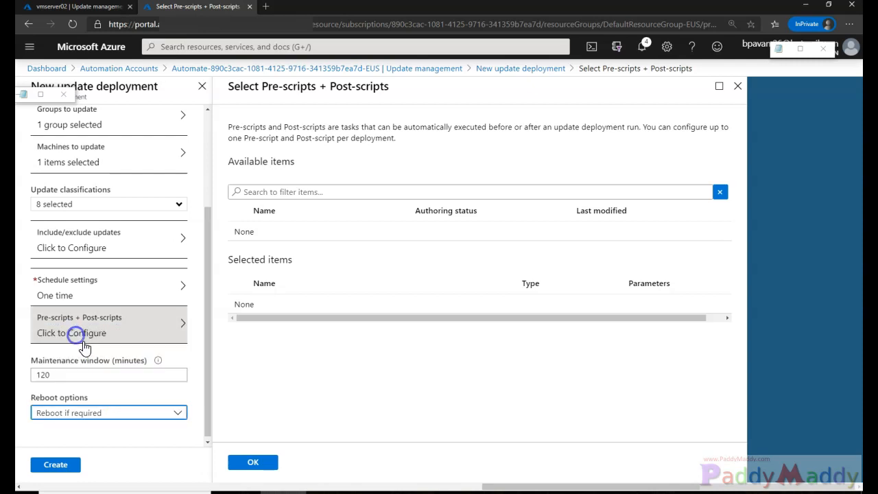
click(56, 466)
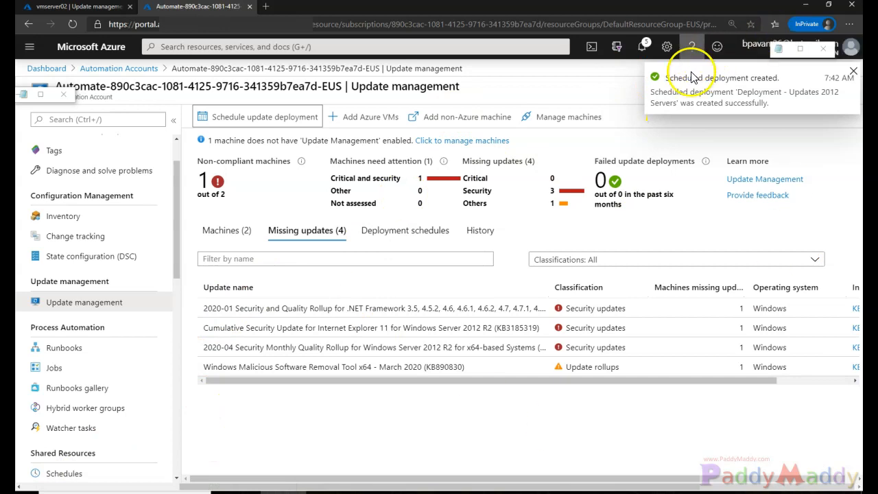
Review the new deployment's next run time, scope, recurrence and maintenance window among the deployment schedules
drag(766, 86, 695, 103)
click(403, 230)
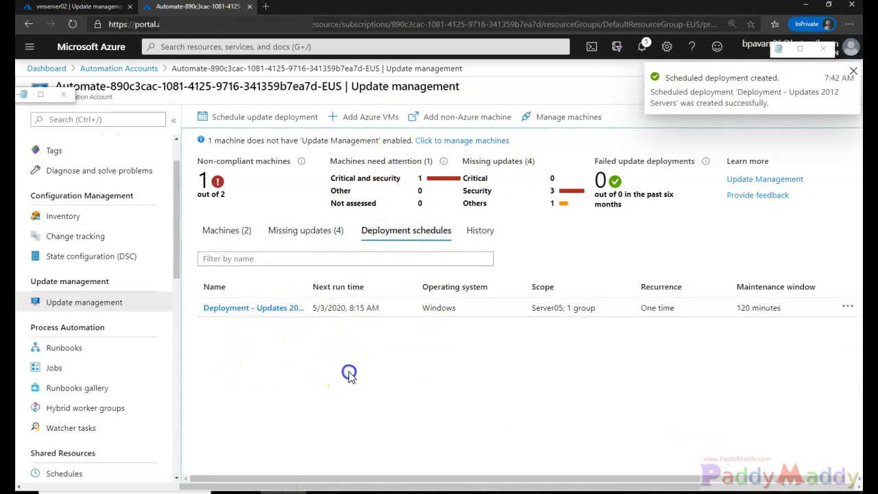
double_click(567, 308)
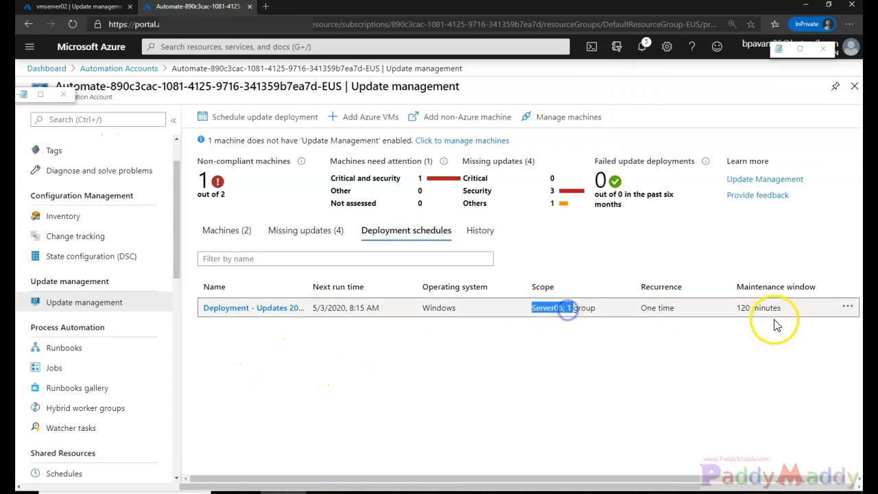
click(691, 408)
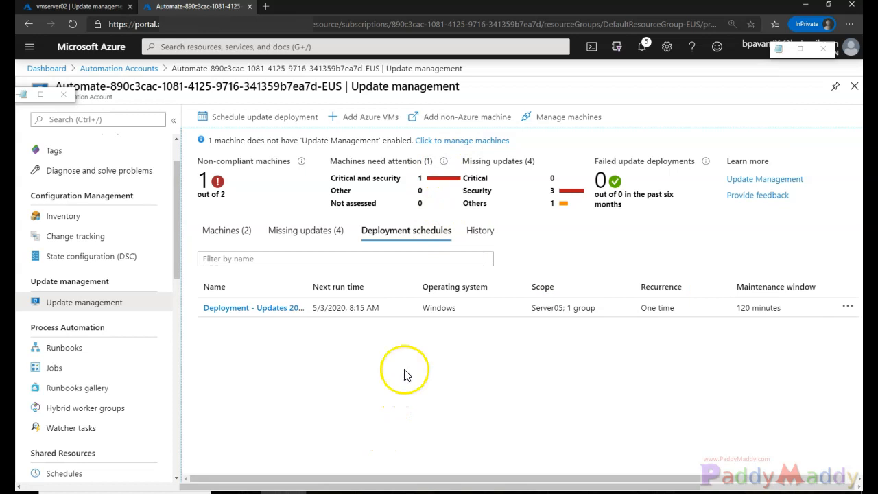
Return to the dashboard, open the West US 2 automation account and examine its job statistics
click(120, 68)
click(47, 68)
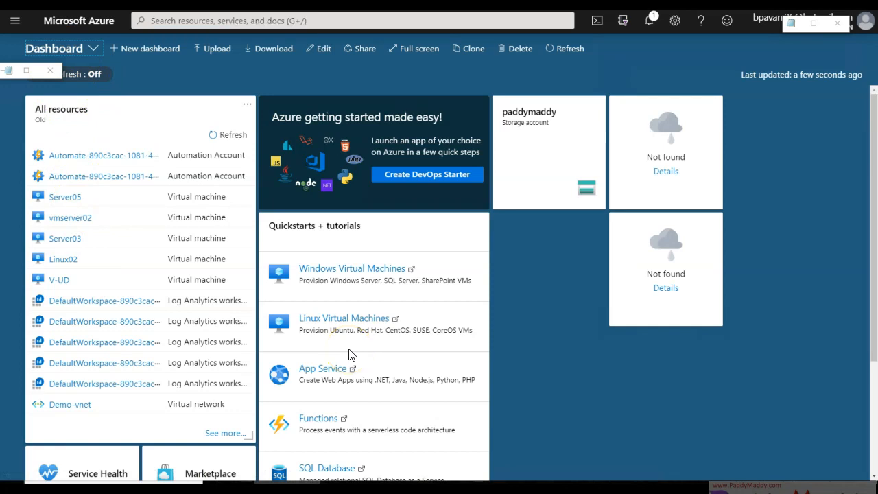
click(87, 175)
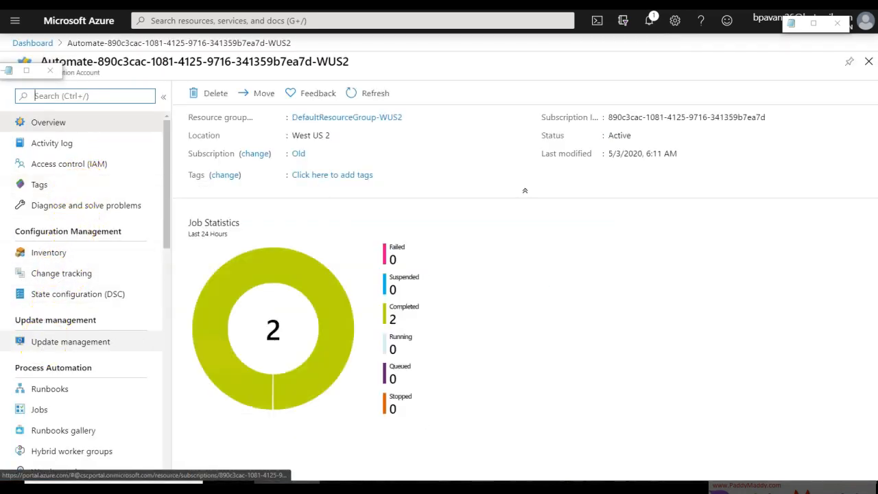
drag(248, 206, 236, 205)
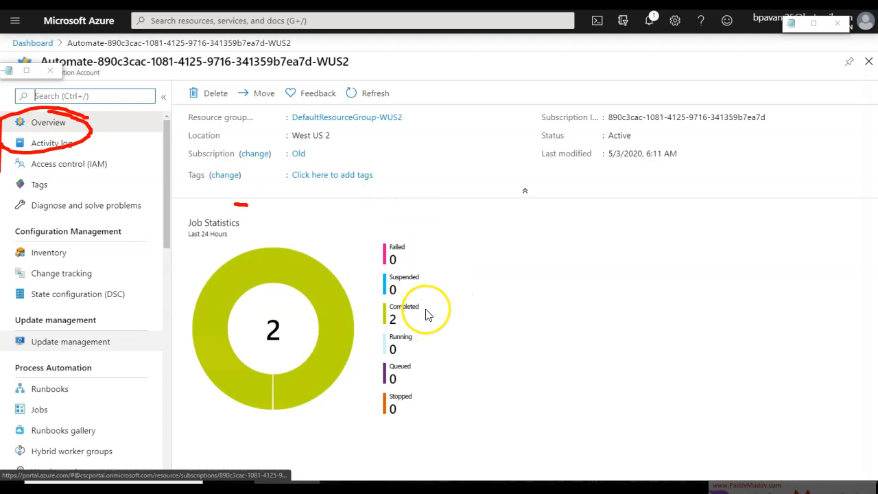
Examine the completed jobs in the West US 2 automation account's job statistics
drag(437, 321, 496, 276)
mouse_move(407, 310)
mouse_down()
mouse_move(374, 320)
mouse_move(387, 316)
mouse_up()
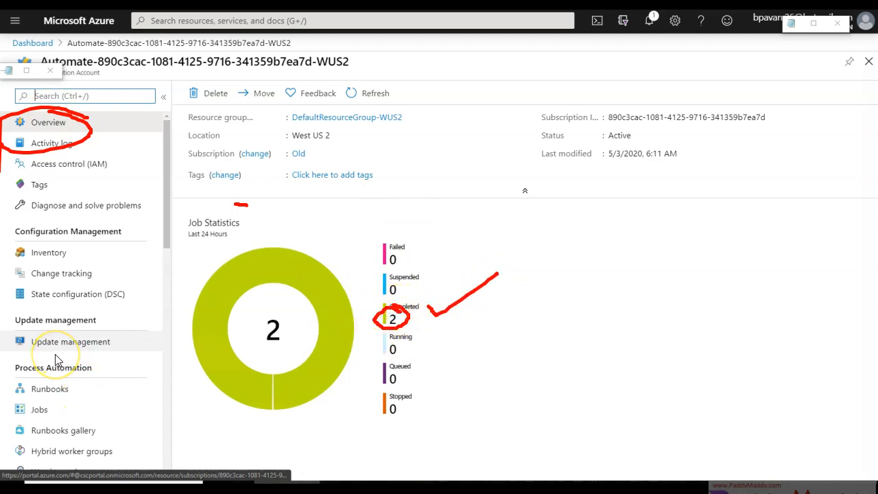
key(Escape)
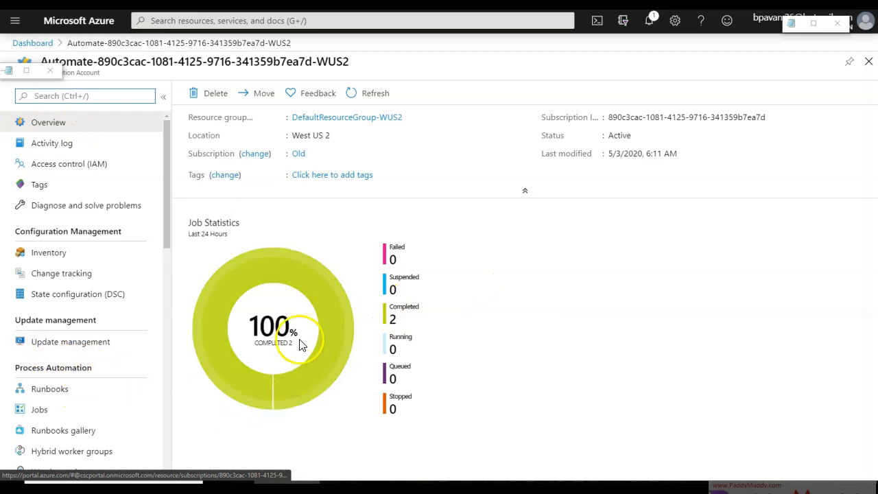
click(404, 312)
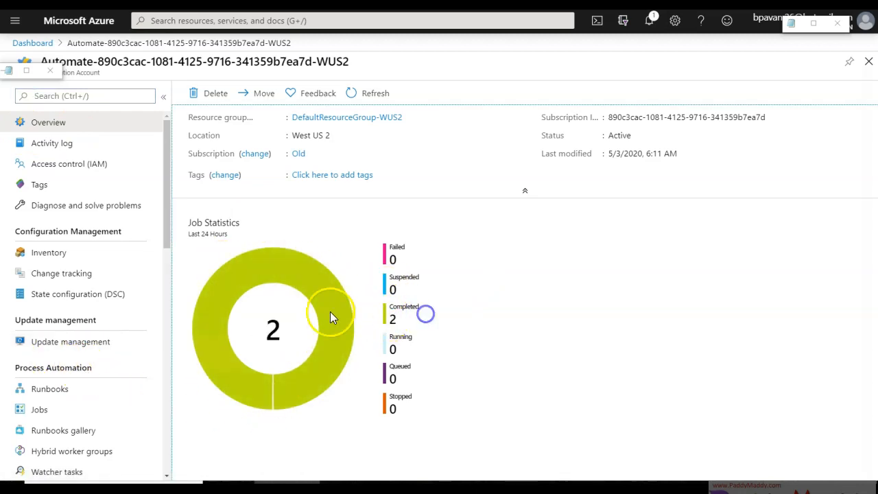
Open the West US 2 account's update management, view vmserver02's update query in the logs and return to the machine list
click(44, 343)
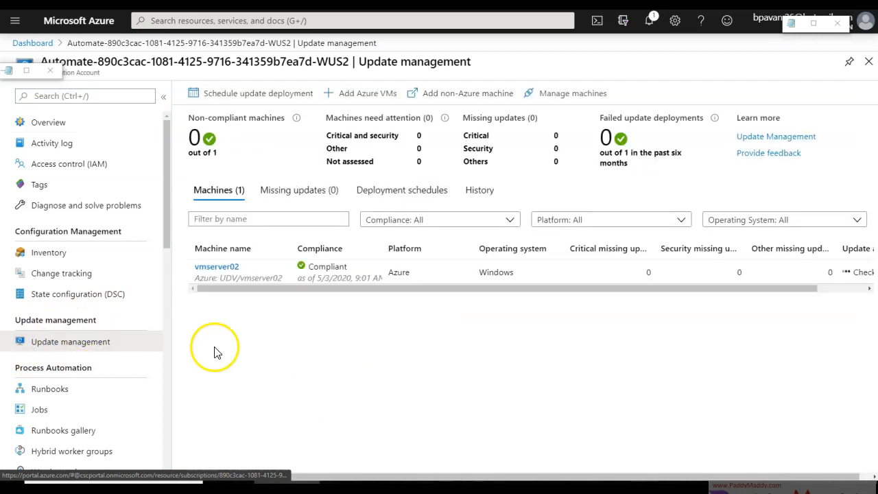
click(228, 273)
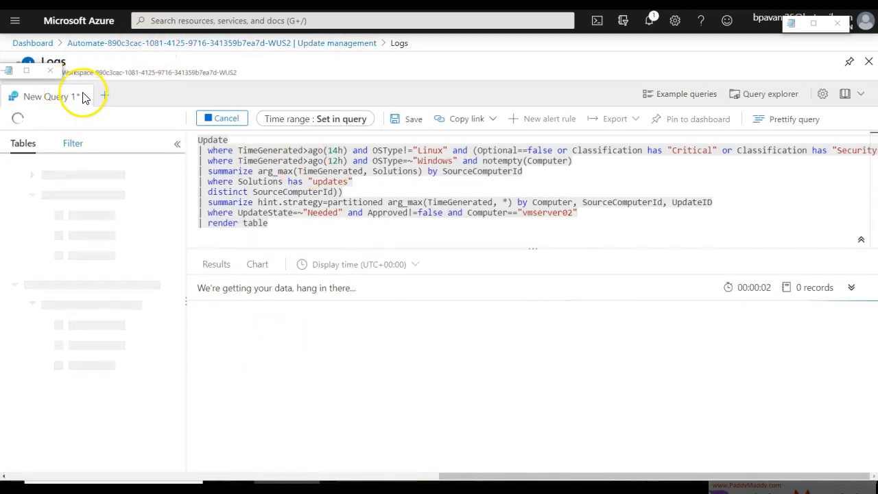
click(206, 52)
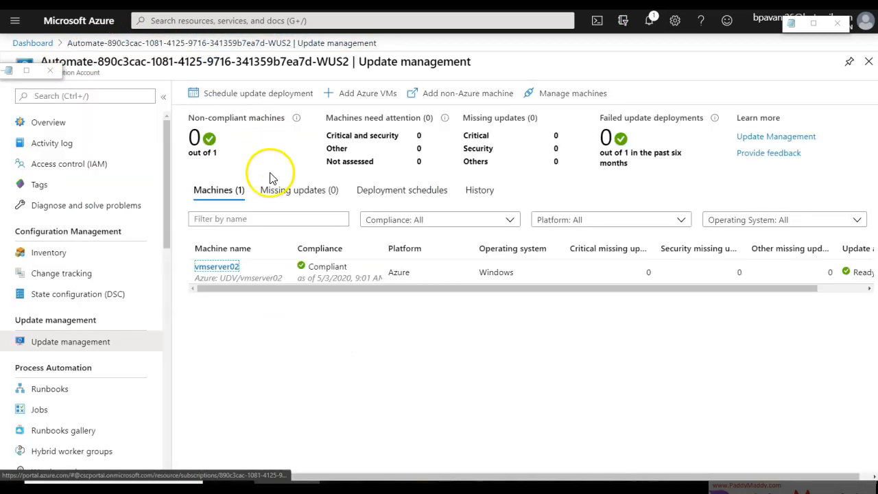
Check the missing updates, then review the Monthly Updates deployment's schedule and settings, including its maintenance window and reboot options
click(291, 190)
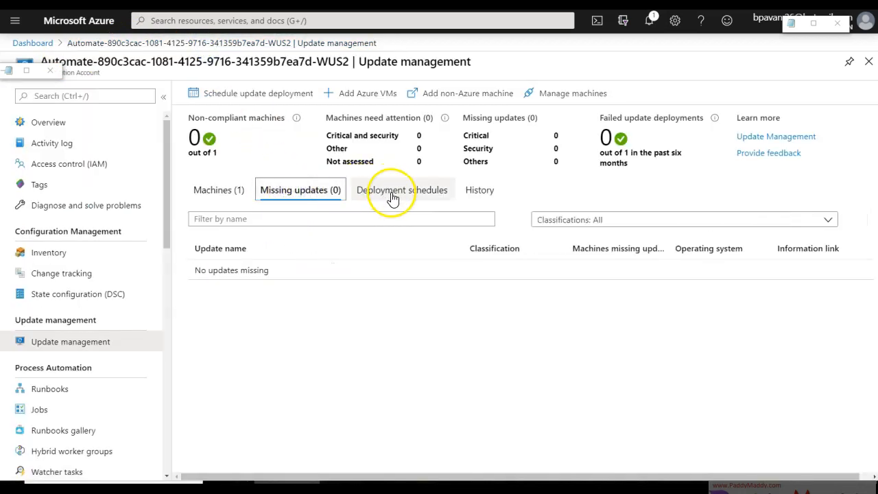
click(380, 197)
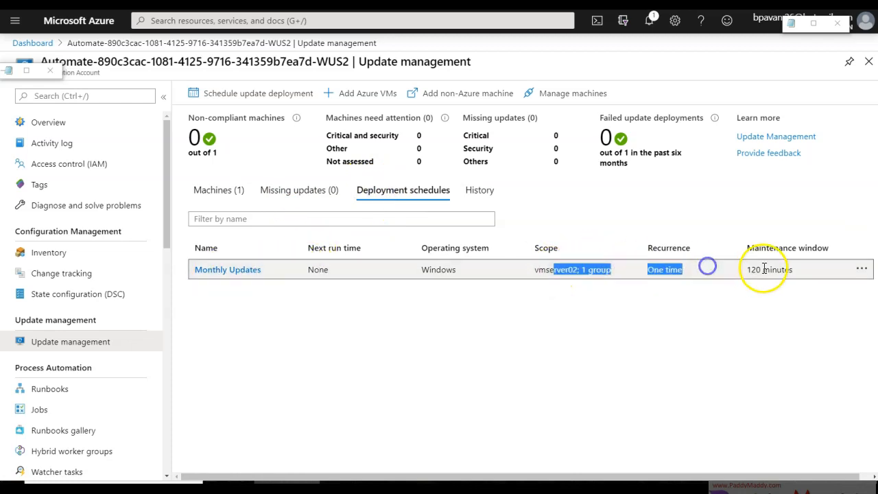
click(230, 272)
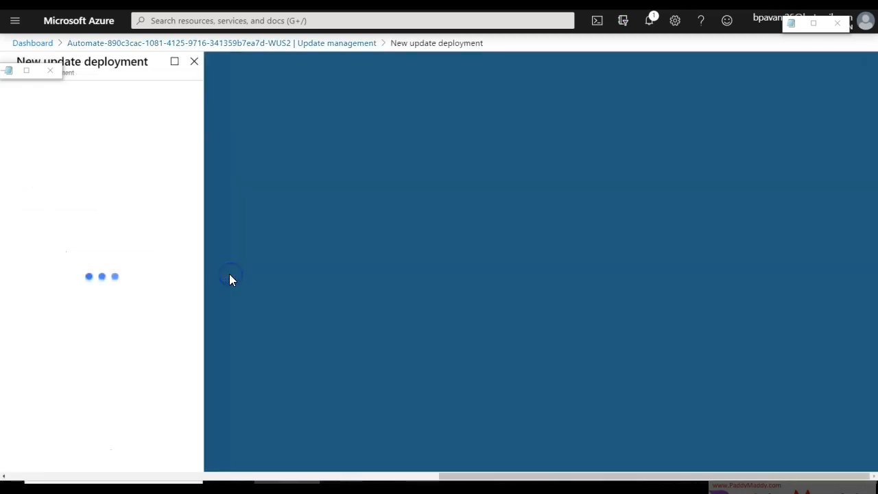
scroll(93, 416, down, 3)
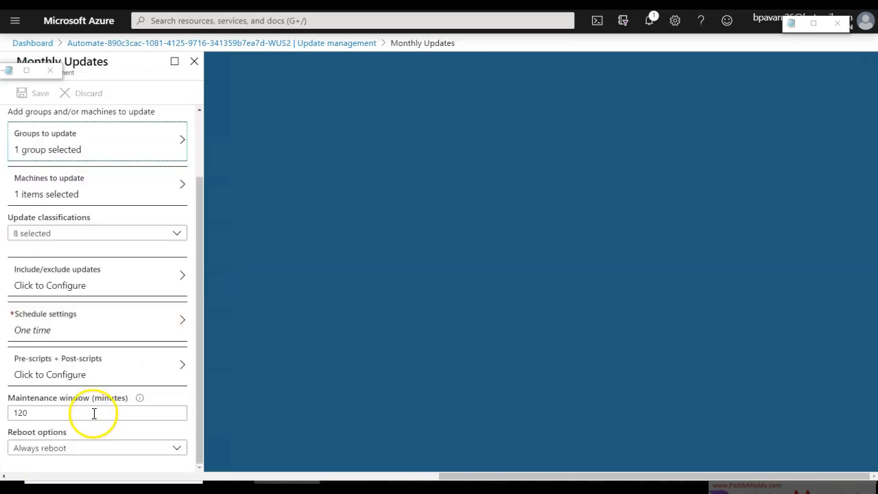
click(173, 41)
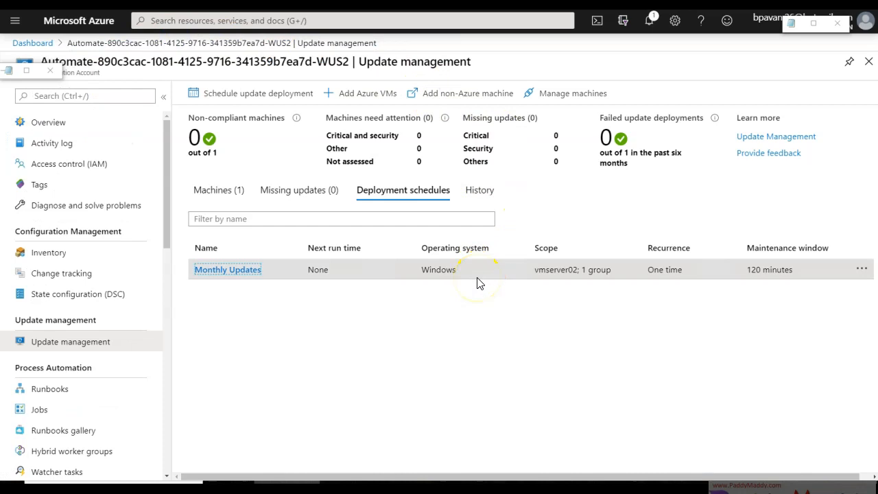
click(35, 43)
click(71, 156)
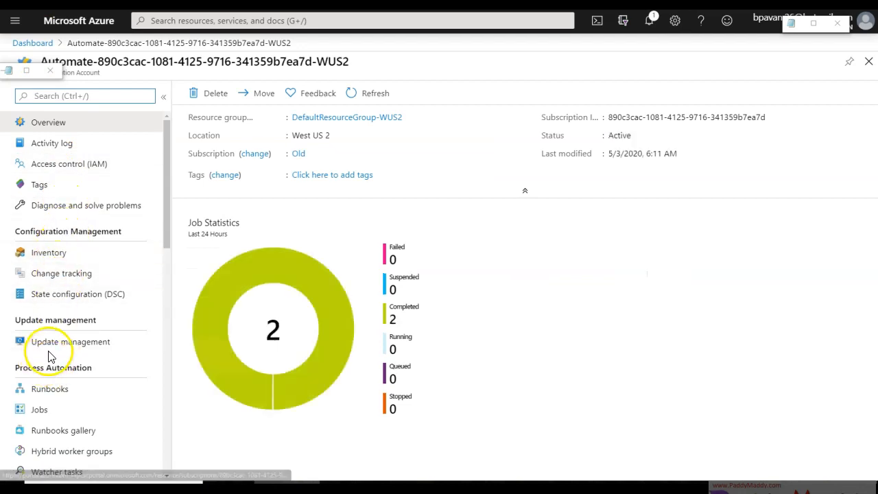
click(58, 343)
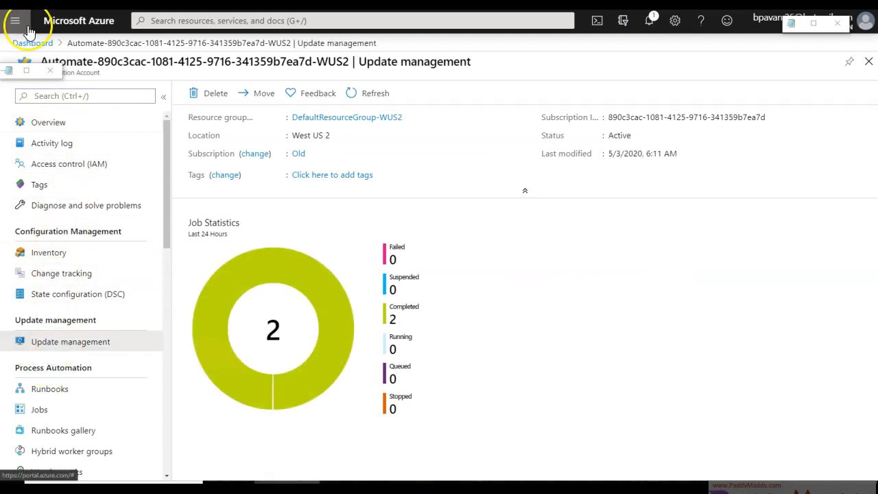
click(63, 343)
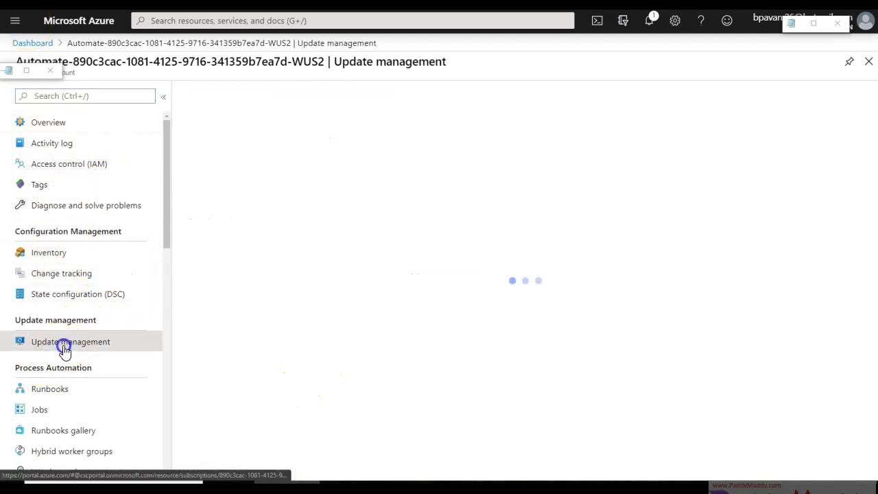
Return to the dashboard and open the East US automation account's update management to check its machines' compliance
click(27, 43)
click(50, 182)
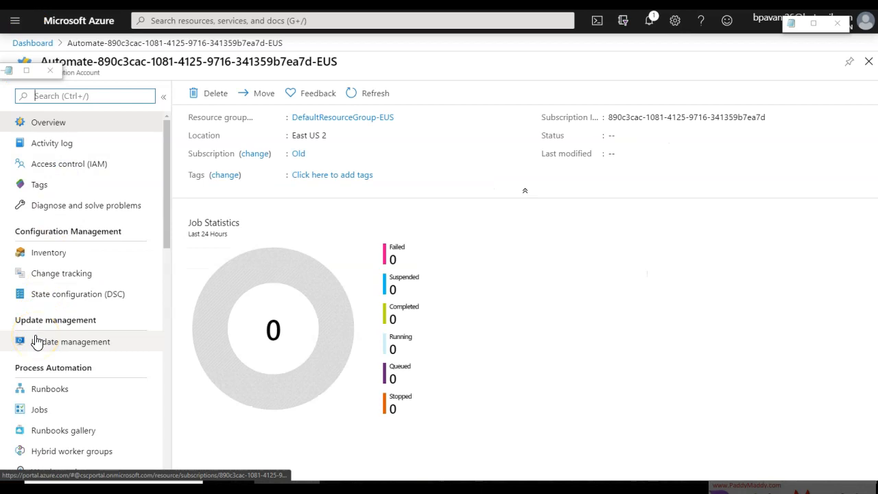
click(36, 341)
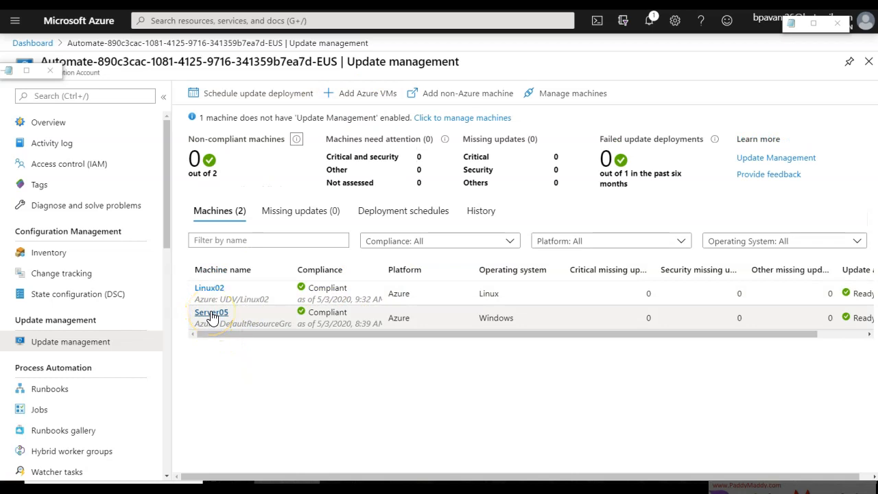
Open the Deployment - Updates 2012 Servers run from the update history and review its machine and update status
click(484, 211)
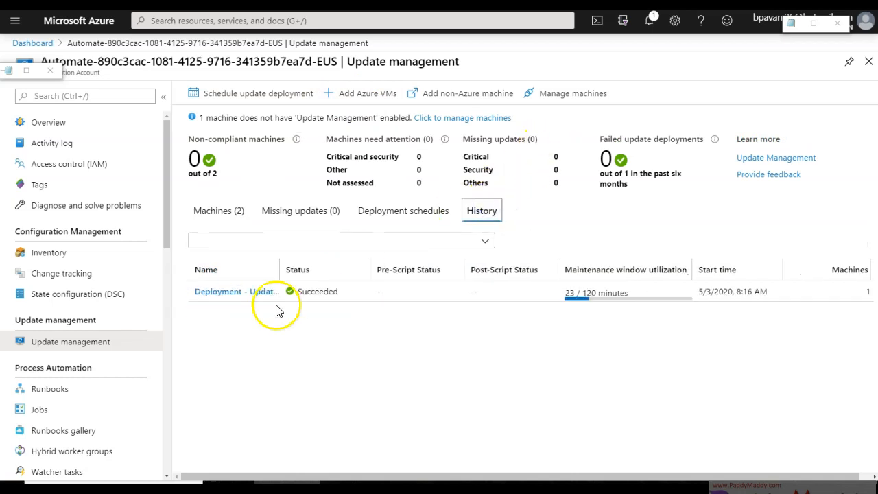
click(218, 293)
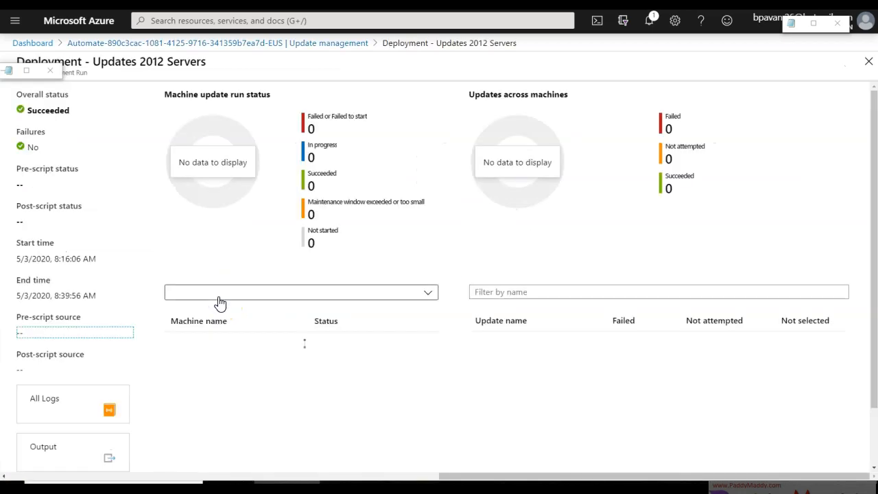
scroll(219, 334, down, 3)
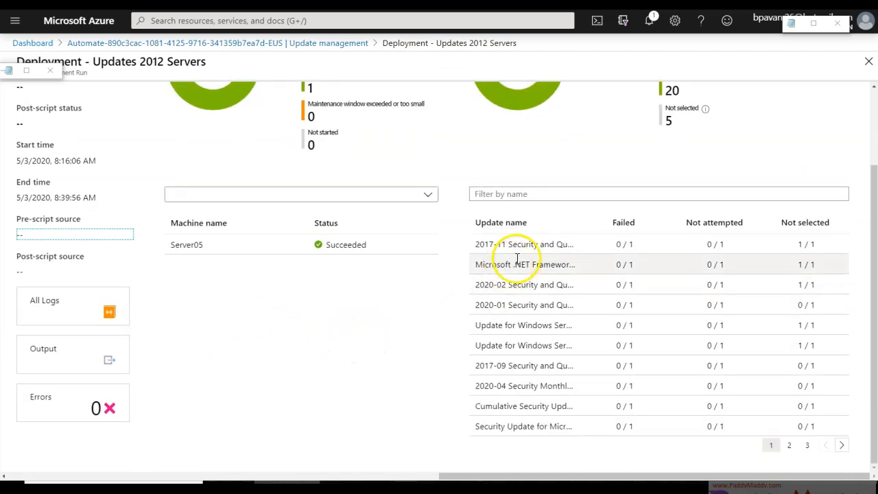
Widen the update name column and inspect the failed, not attempted and not selected figures for each update in the run
click(674, 215)
drag(709, 249, 735, 206)
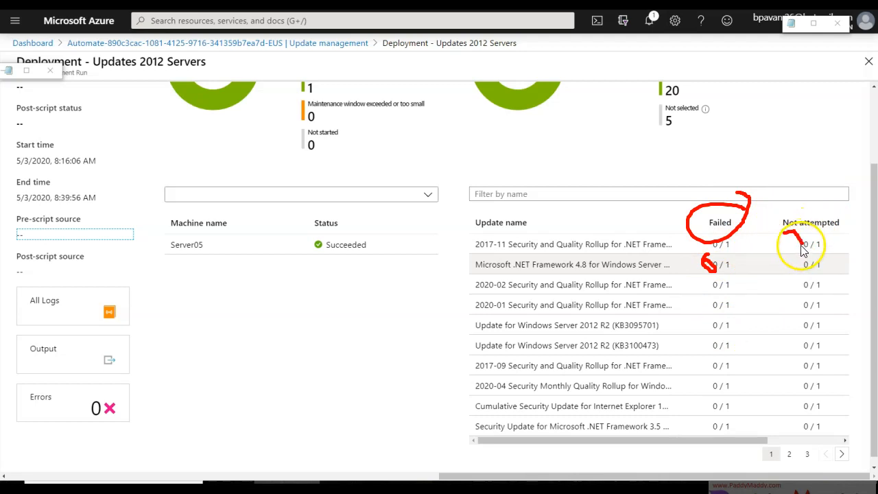
drag(495, 245, 656, 244)
drag(612, 441, 736, 437)
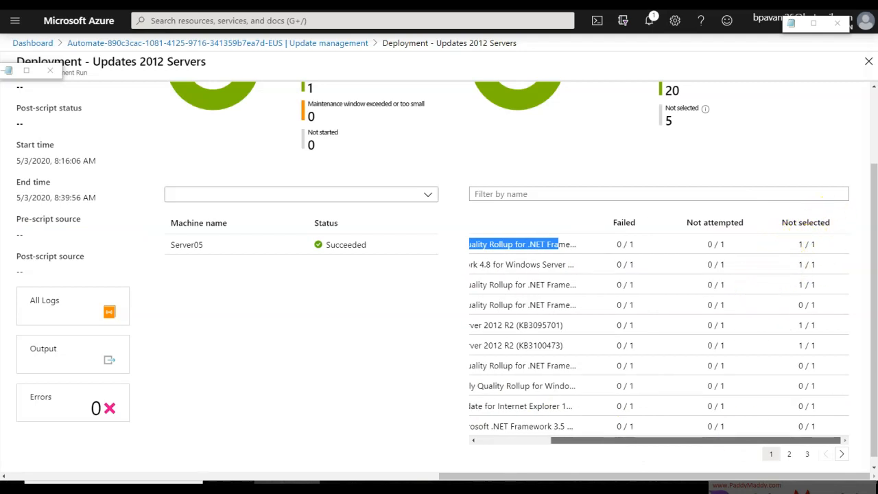
scroll(638, 405, down, 1)
drag(627, 434, 596, 445)
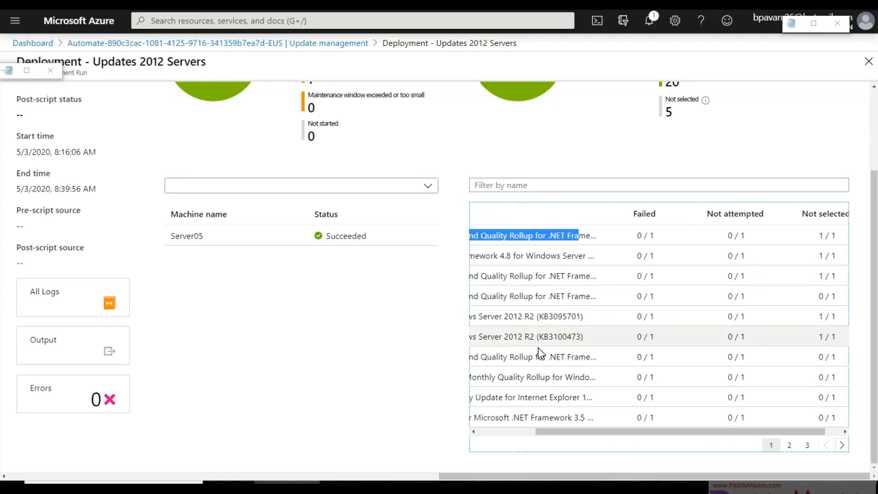
Leave the deployment run and reopen the East US automation account's update management from the dashboard
click(149, 47)
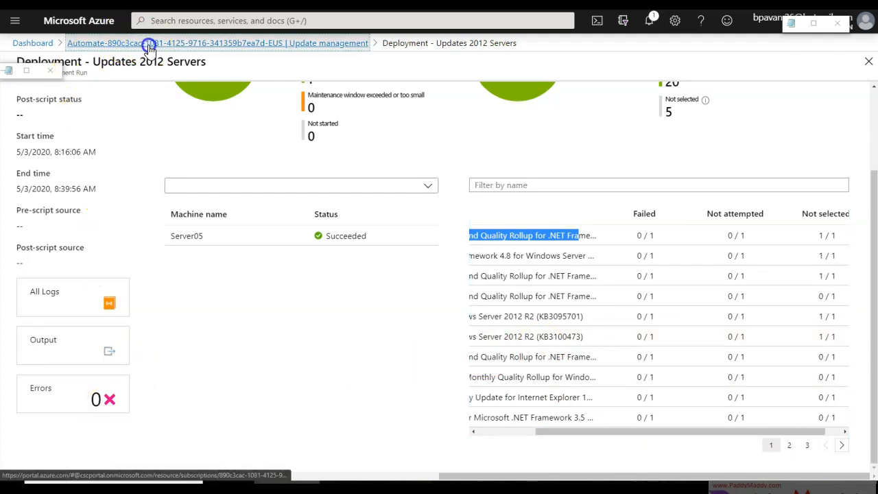
click(34, 44)
click(88, 165)
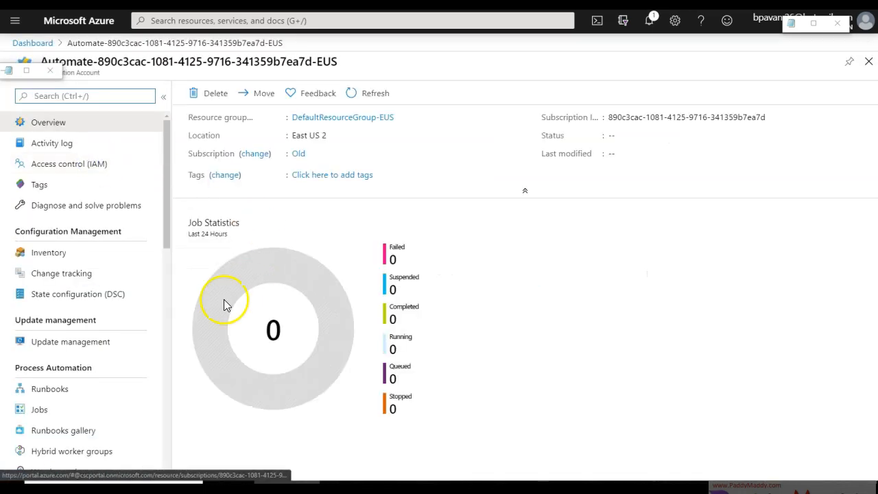
click(79, 347)
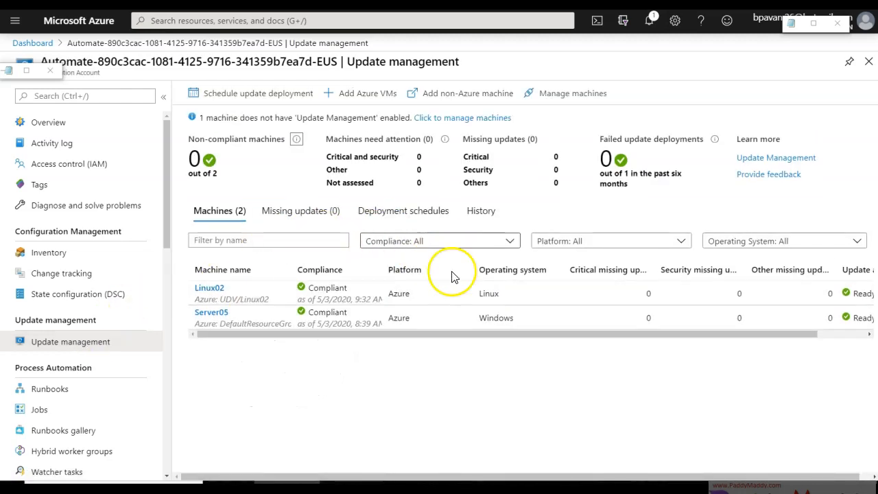
Review the settings of the Deployment - Updates 2012 Servers entry among the deployment schedules, then return to update management
click(422, 215)
click(216, 291)
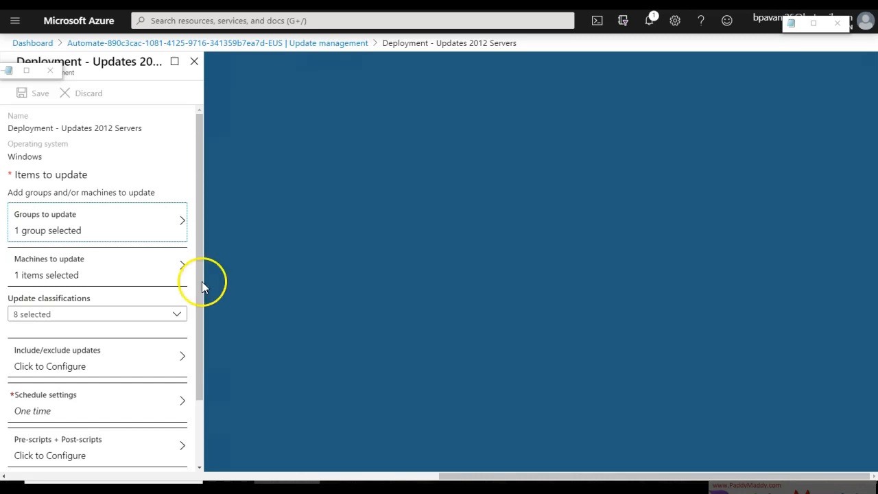
click(169, 43)
Reopen the Deployment - Updates 2012 Servers run from the history and examine its list of individual updates
click(481, 212)
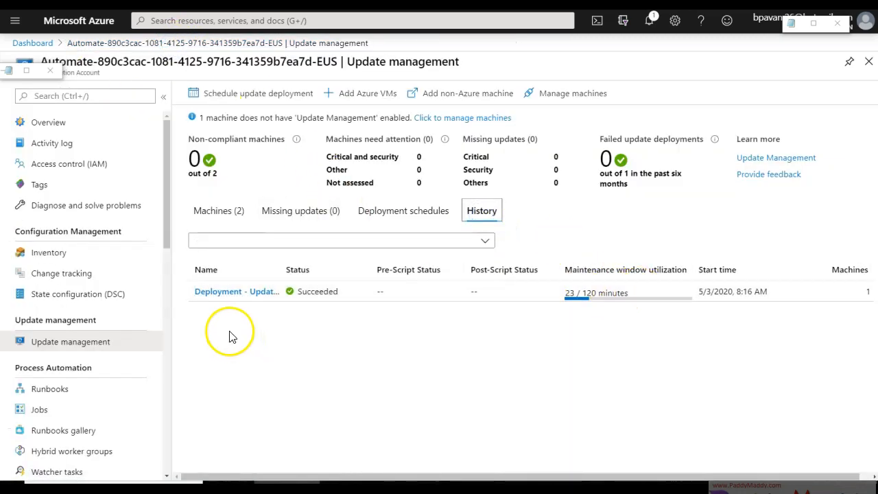
click(225, 292)
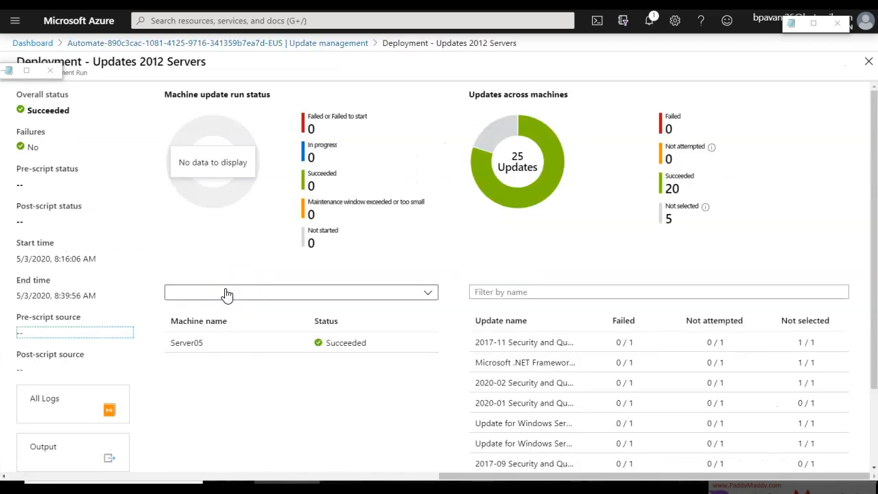
scroll(573, 401, down, 2)
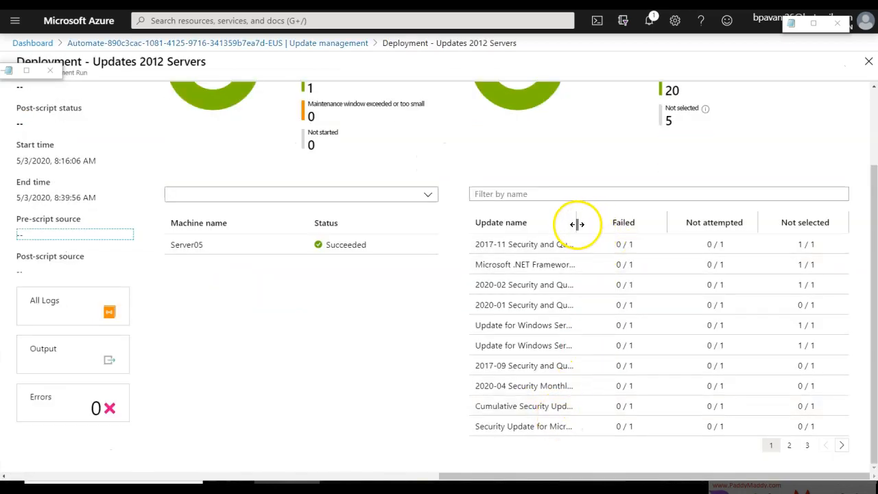